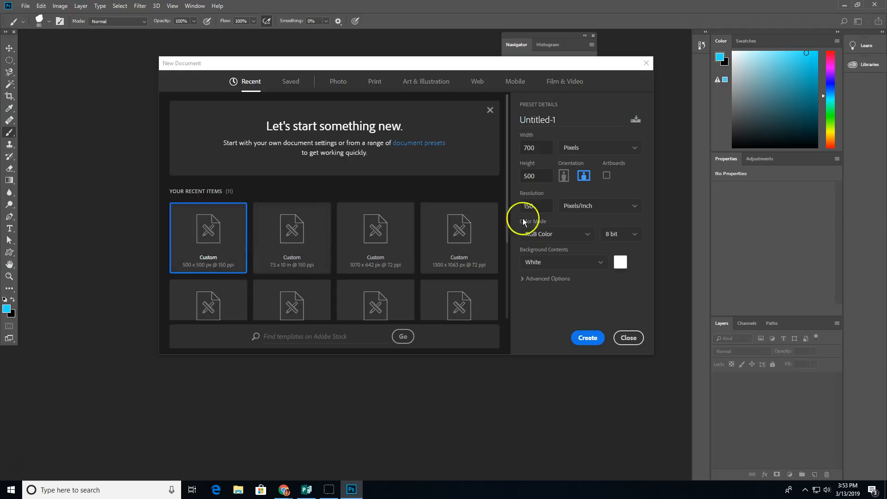
Step: Create a new white 700 × 500 pixel document at 150 pixels per inch
{"action": "left_click_drag", "start_coordinate": [559, 68], "coordinate": [478, 75]}
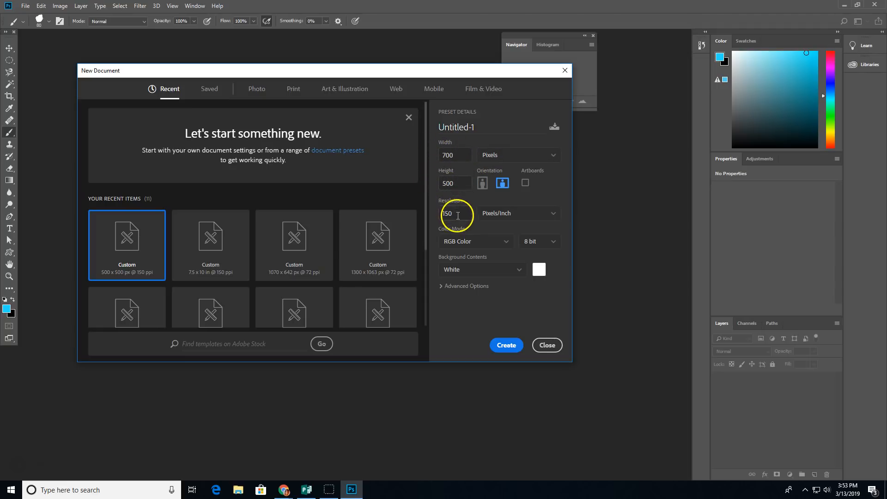
{"action": "left_click", "coordinate": [509, 346]}
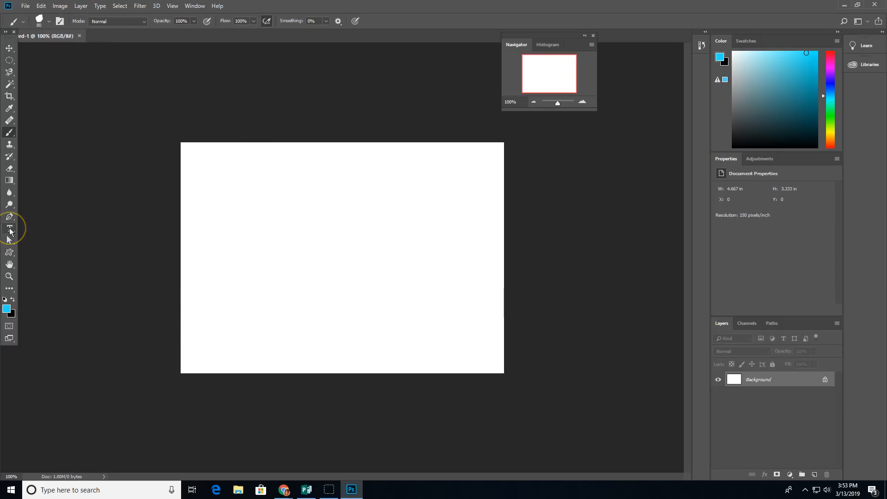
Step: Switch to the Paint Bucket and set its fill source to Pattern
{"action": "left_click", "coordinate": [9, 181]}
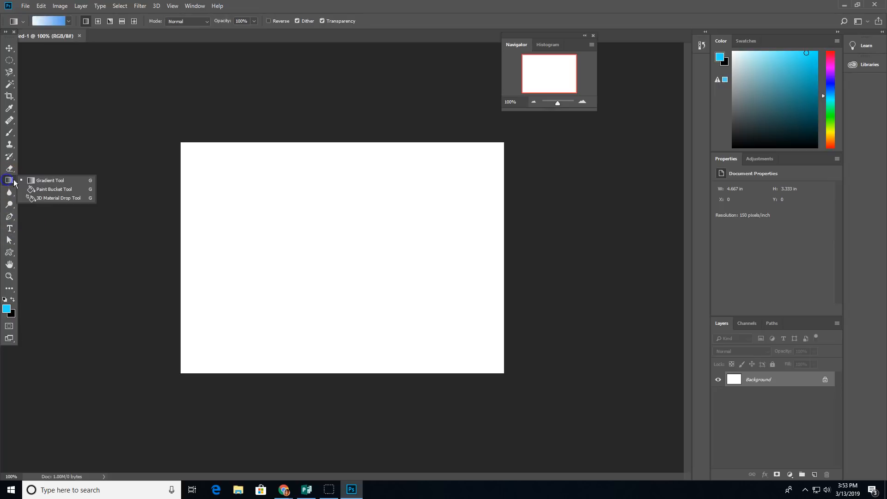
{"action": "left_click", "coordinate": [58, 190]}
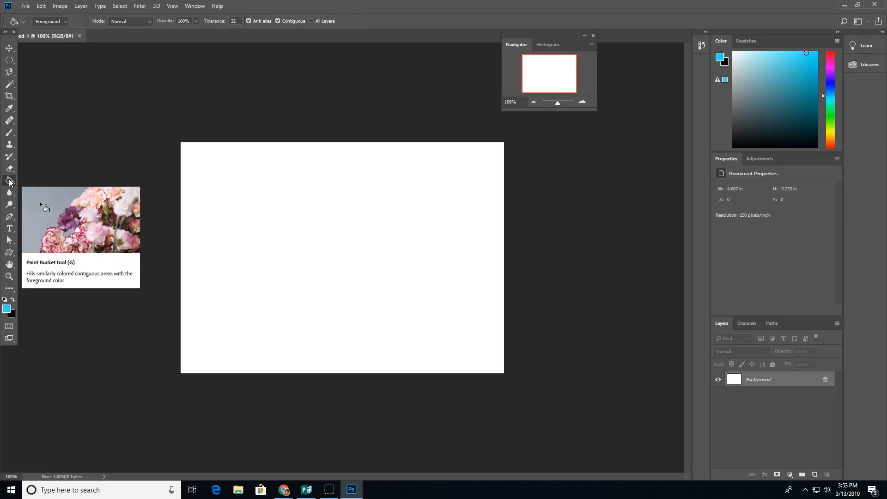
{"action": "left_click", "coordinate": [66, 23]}
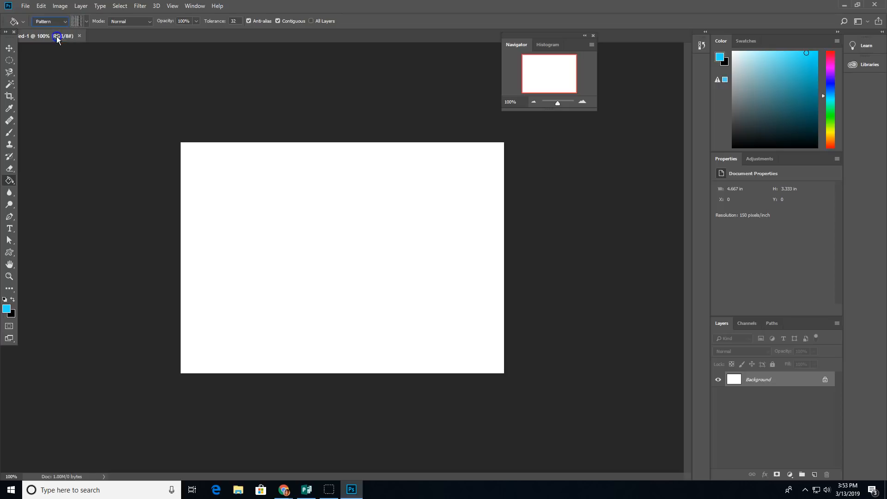
{"action": "left_click", "coordinate": [87, 22]}
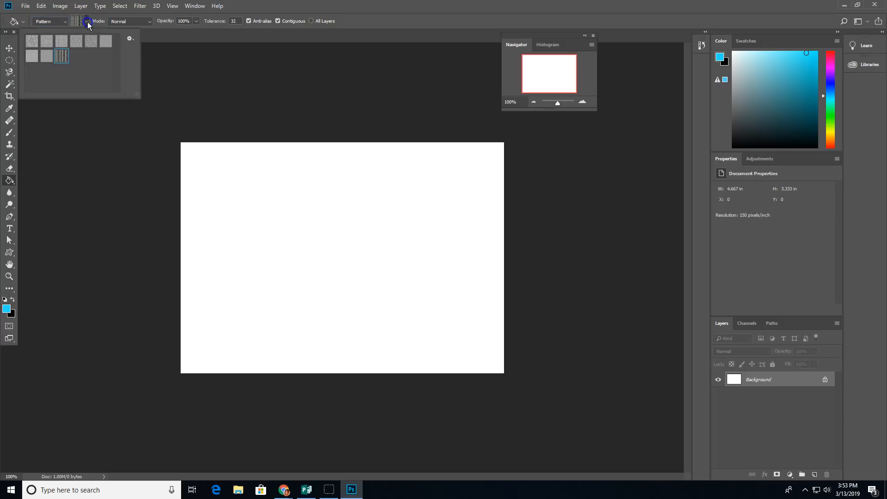
Step: Cancel Load Patterns without loading anything, then bring the Free Photoshop Patterns page forward
{"action": "left_click", "coordinate": [129, 38]}
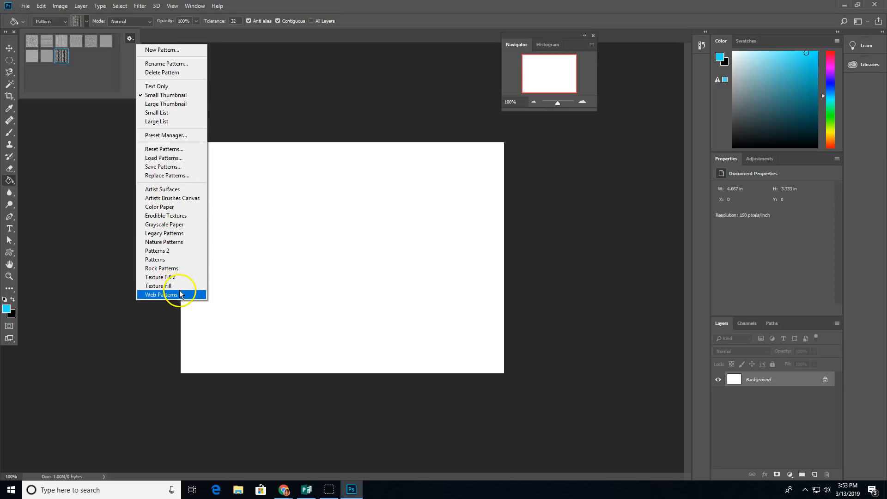
{"action": "left_click", "coordinate": [167, 159]}
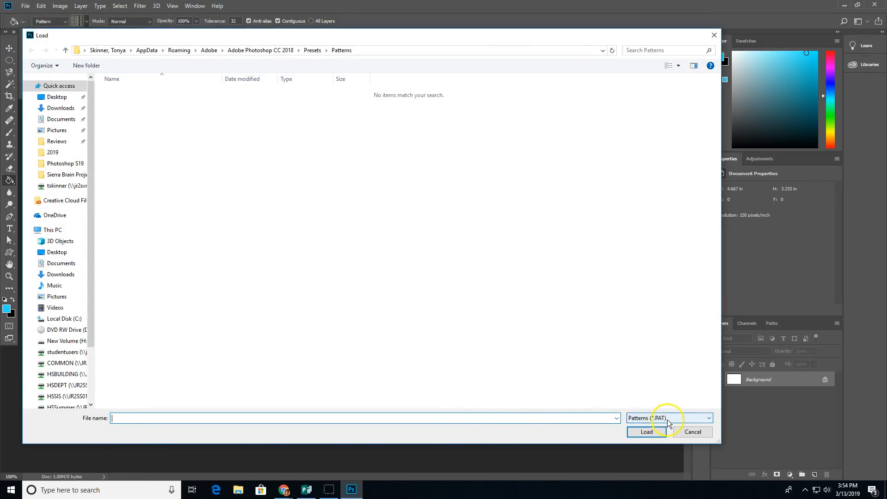
{"action": "left_click", "coordinate": [696, 433]}
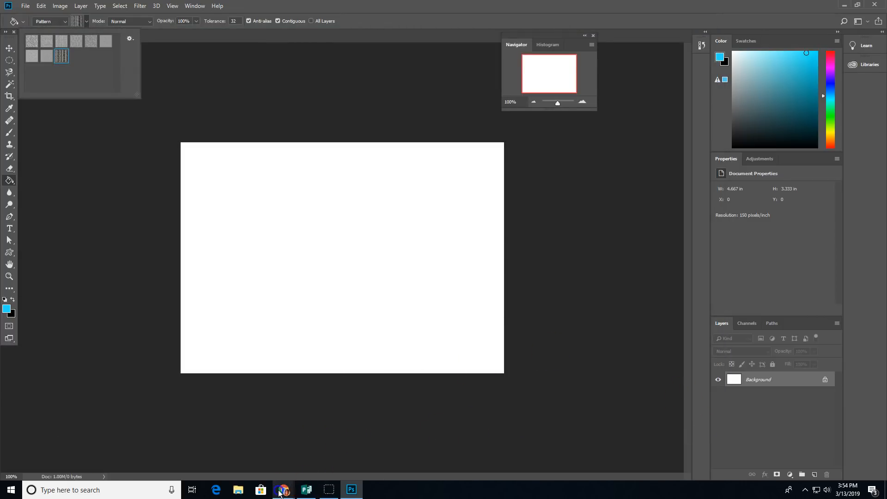
{"action": "mouse_move", "coordinate": [284, 489]}
{"action": "left_click", "coordinate": [305, 467]}
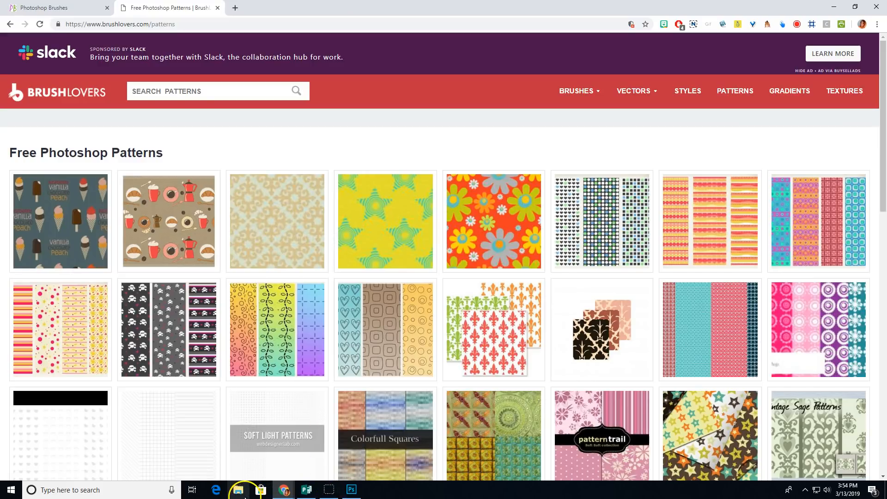
{"action": "left_click", "coordinate": [239, 491]}
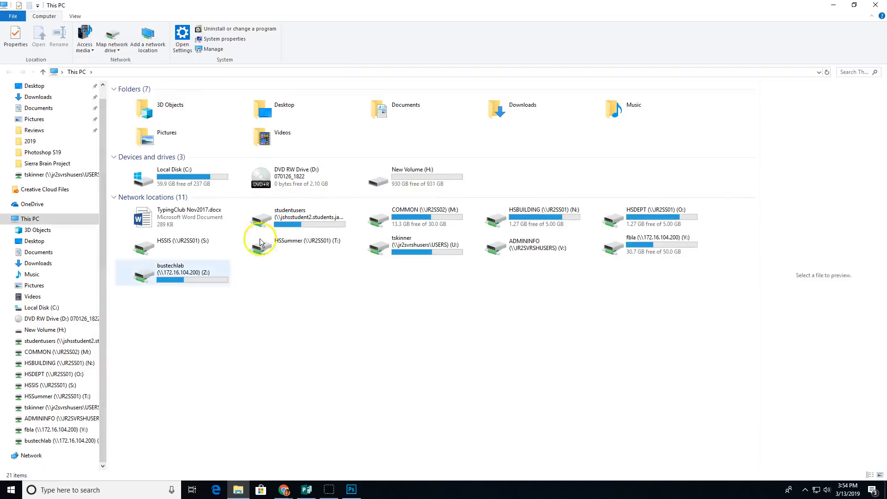
{"action": "left_click", "coordinate": [56, 441]}
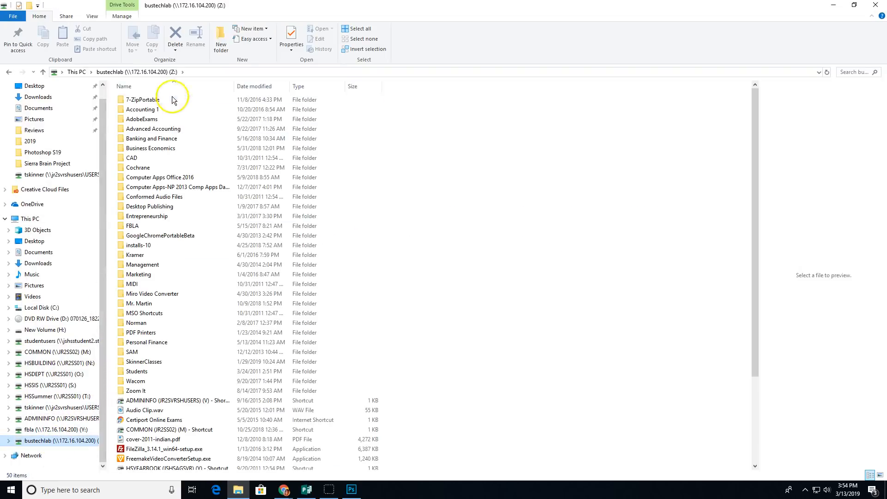
{"action": "double_click", "coordinate": [144, 363]}
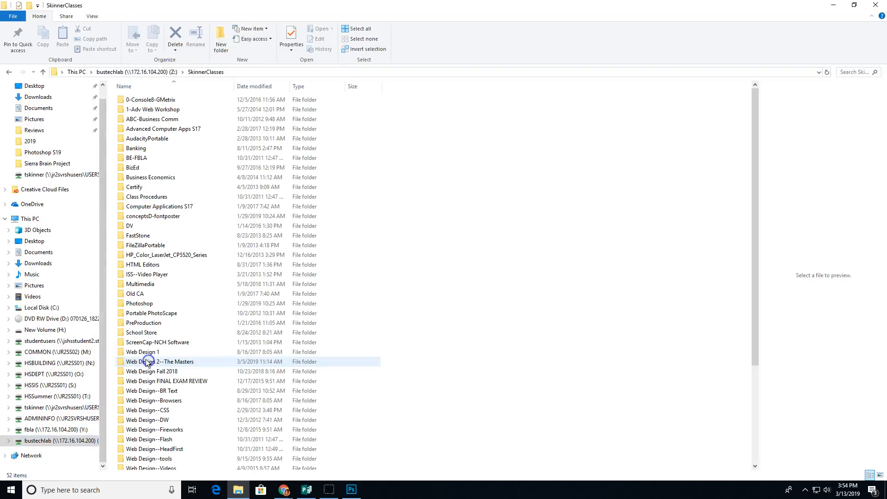
{"action": "double_click", "coordinate": [140, 304]}
{"action": "scroll", "coordinate": [147, 323], "scroll_direction": "down", "scroll_amount": 6}
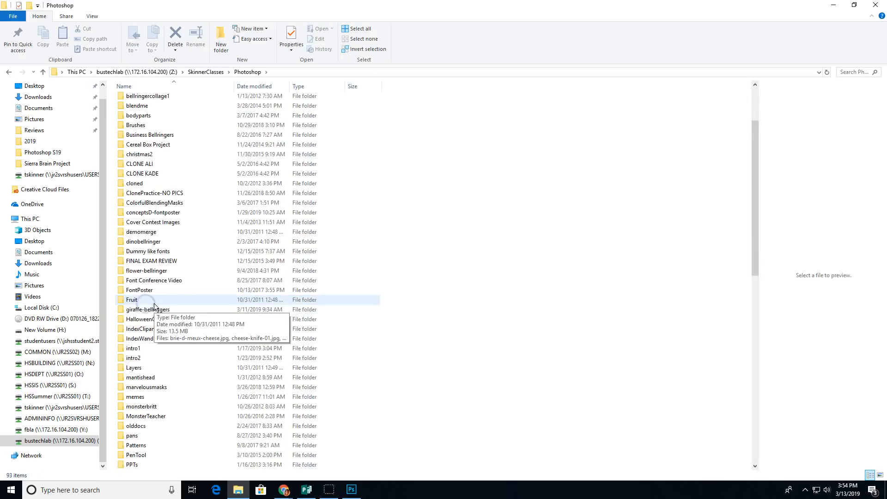
{"action": "double_click", "coordinate": [136, 359]}
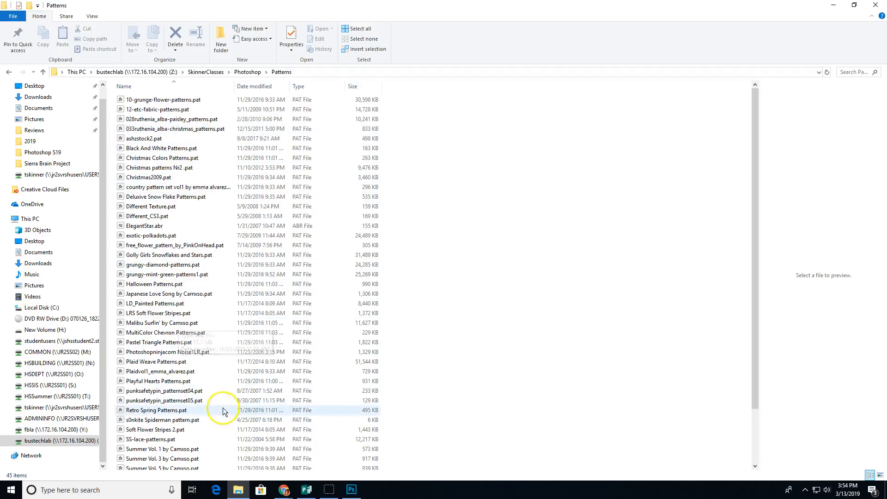
{"action": "scroll", "coordinate": [216, 406], "scroll_direction": "down", "scroll_amount": 2}
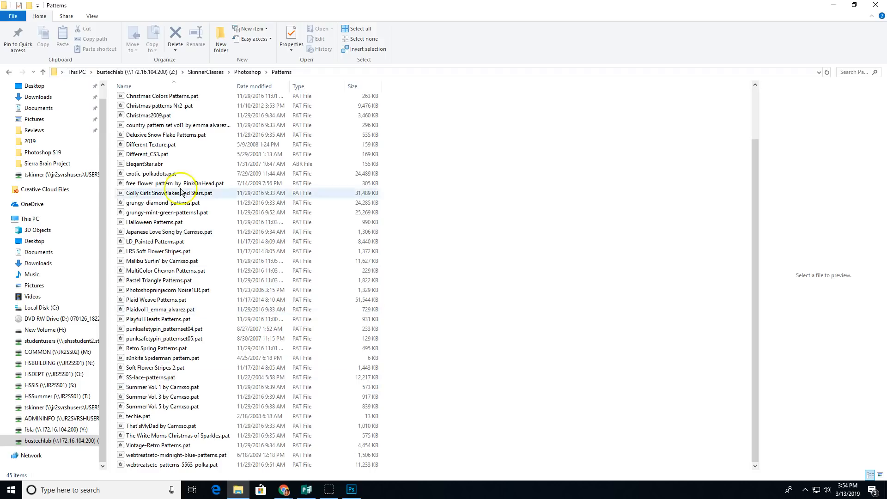
{"action": "left_click", "coordinate": [878, 5]}
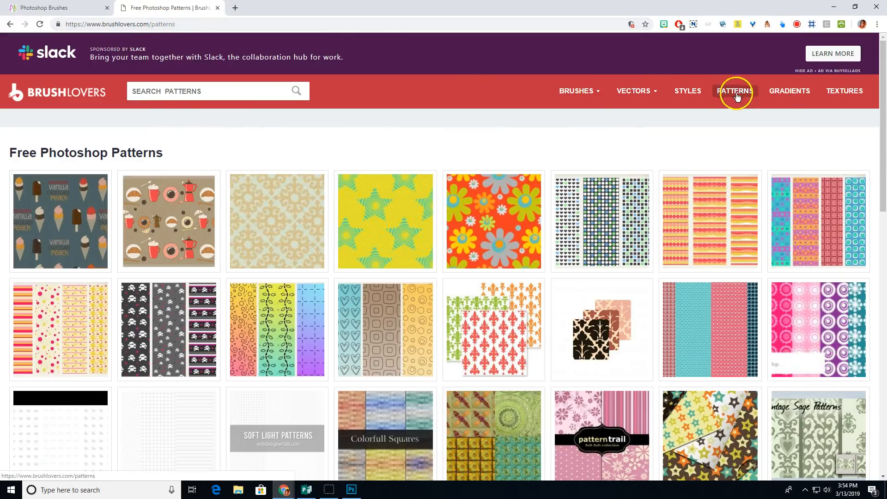
Step: Find and open the PS Patterns Pack 2 page on Brushlovers
{"action": "scroll", "coordinate": [594, 364], "scroll_direction": "down", "scroll_amount": 6}
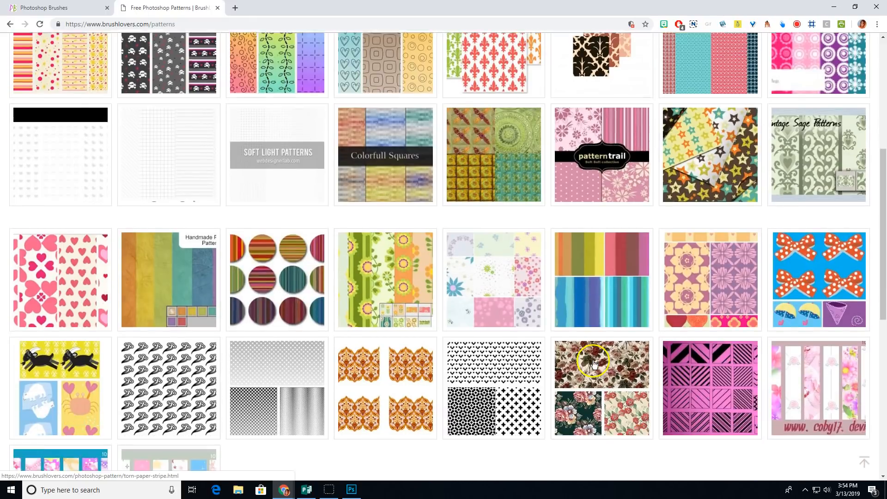
{"action": "scroll", "coordinate": [595, 360], "scroll_direction": "down", "scroll_amount": 2}
{"action": "scroll", "coordinate": [594, 357], "scroll_direction": "down", "scroll_amount": 1}
{"action": "scroll", "coordinate": [592, 355], "scroll_direction": "up", "scroll_amount": 2}
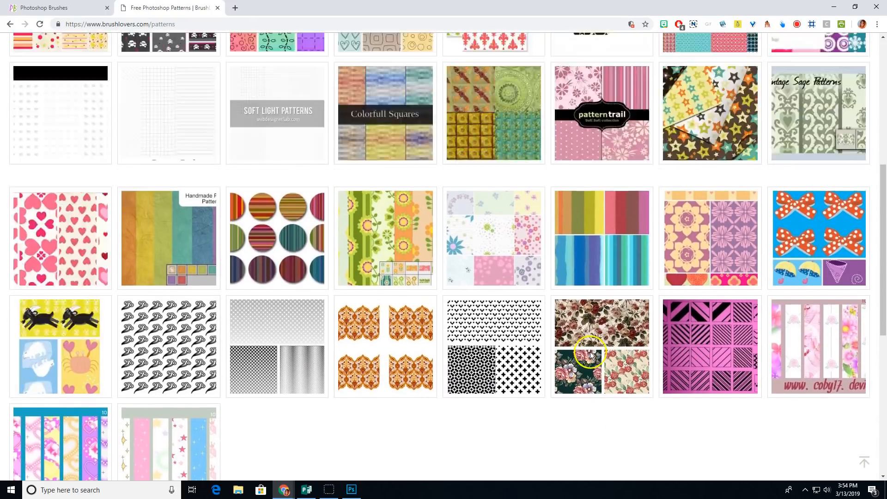
{"action": "scroll", "coordinate": [591, 353], "scroll_direction": "up", "scroll_amount": 3}
{"action": "scroll", "coordinate": [577, 341], "scroll_direction": "up", "scroll_amount": 2}
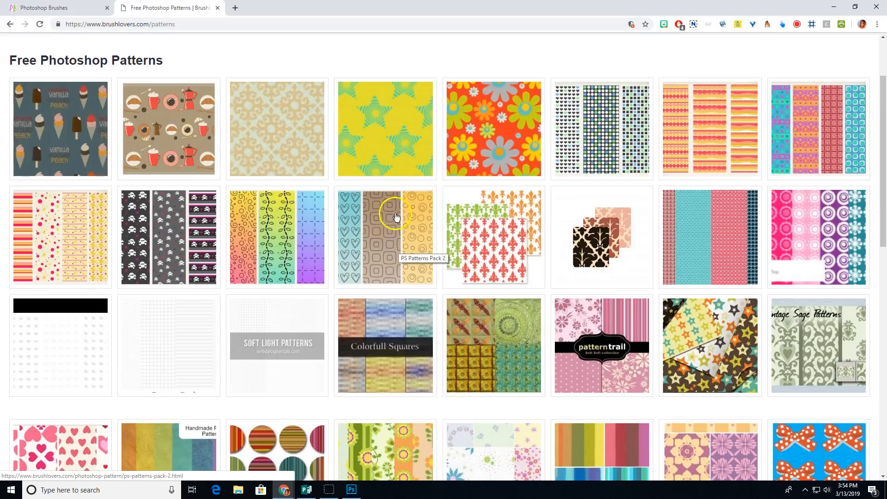
{"action": "left_click", "coordinate": [383, 240]}
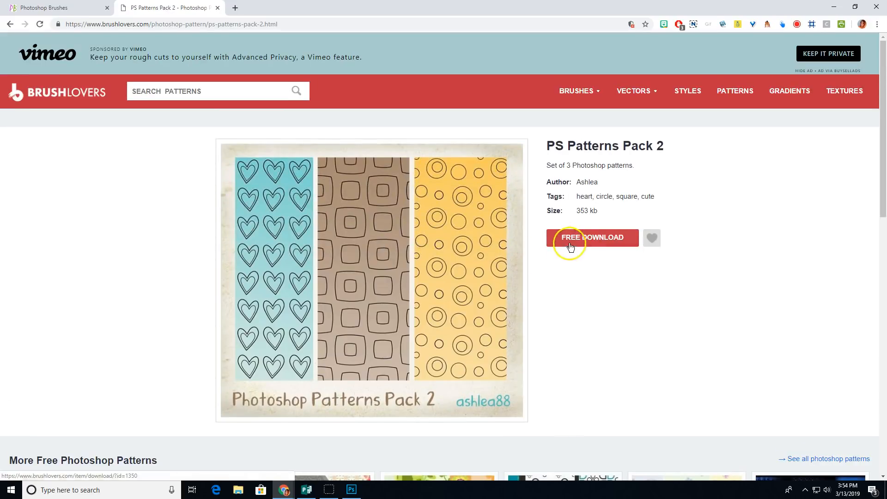
Step: Download the pack and save it to the Desktop as ashzstock2.pat.zip
{"action": "left_click", "coordinate": [586, 244]}
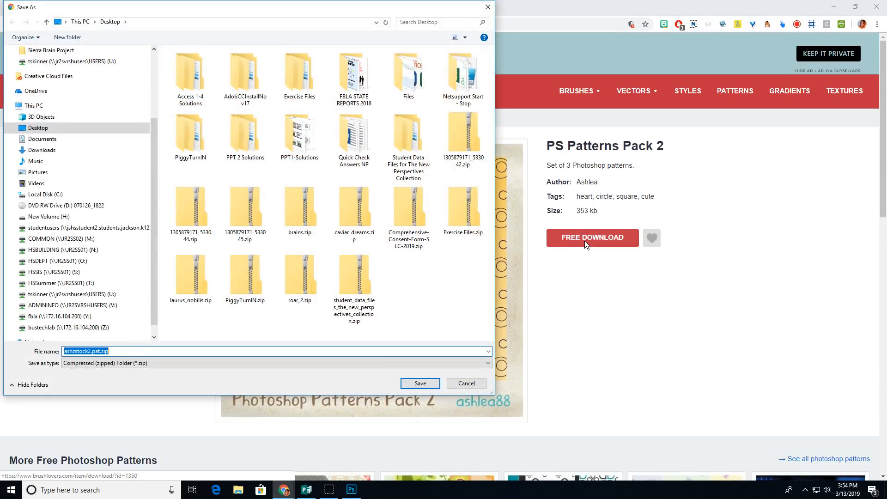
{"action": "left_click", "coordinate": [115, 351]}
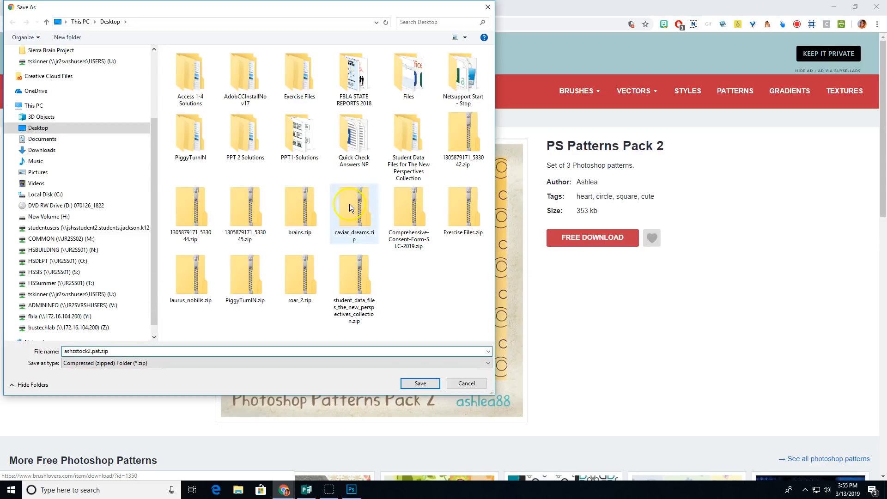
{"action": "left_click", "coordinate": [420, 384]}
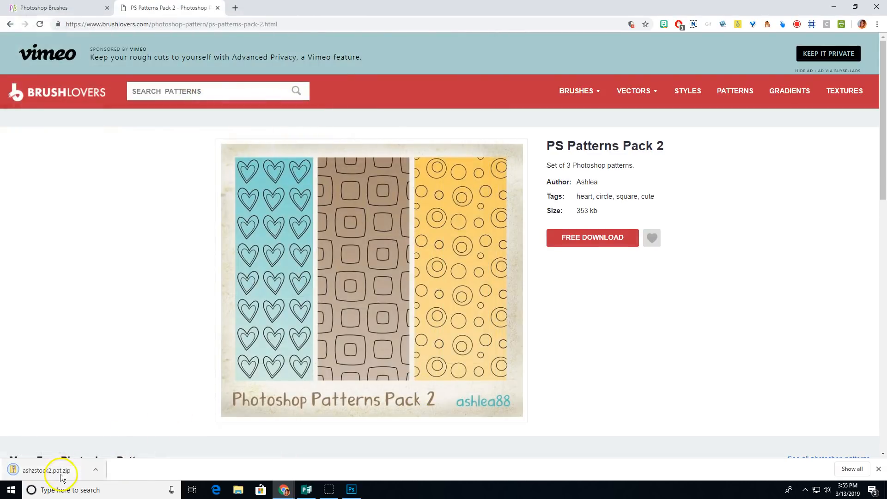
Step: Extract the contents of ashzstock2.pat.zip to the Desktop
{"action": "left_click", "coordinate": [63, 472]}
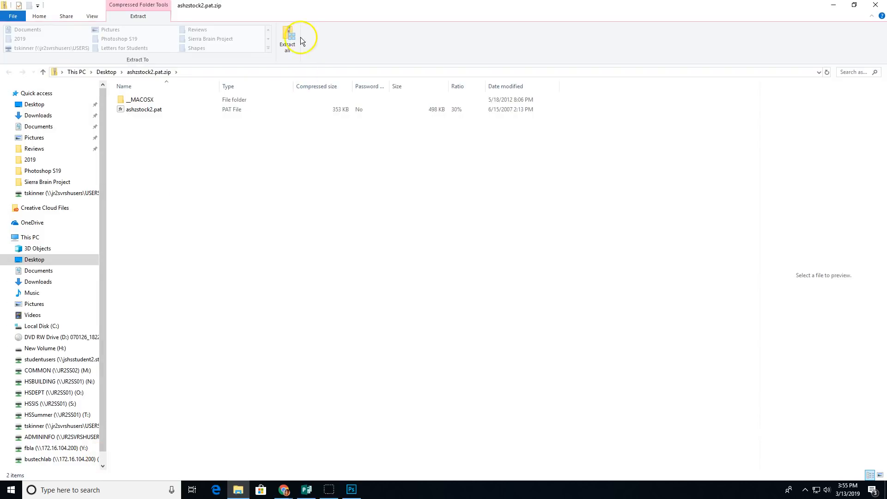
{"action": "left_click", "coordinate": [290, 40]}
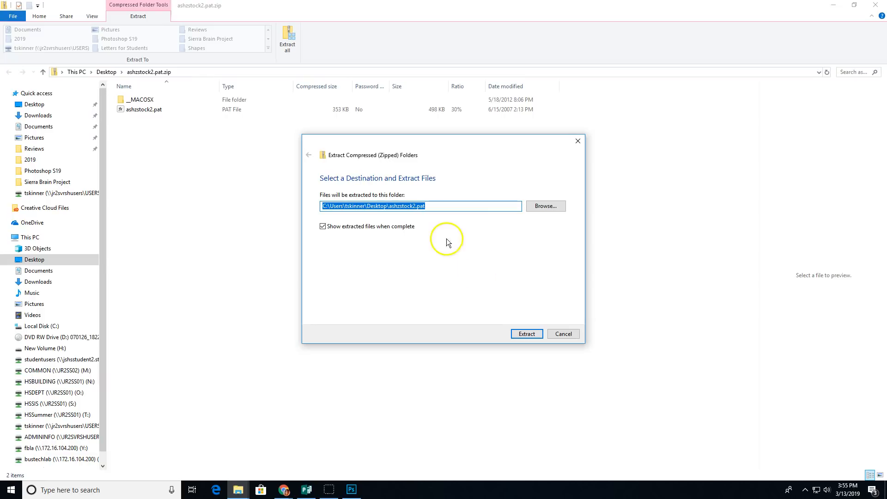
{"action": "left_click", "coordinate": [531, 333]}
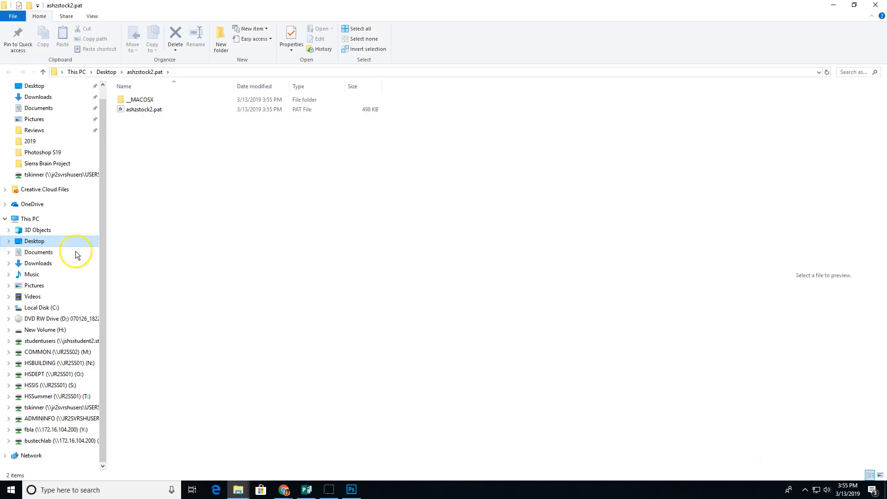
Step: Copy ashzstock2.pat into the Photoshop S19 folder and close both Explorer windows
{"action": "left_click", "coordinate": [8, 409]}
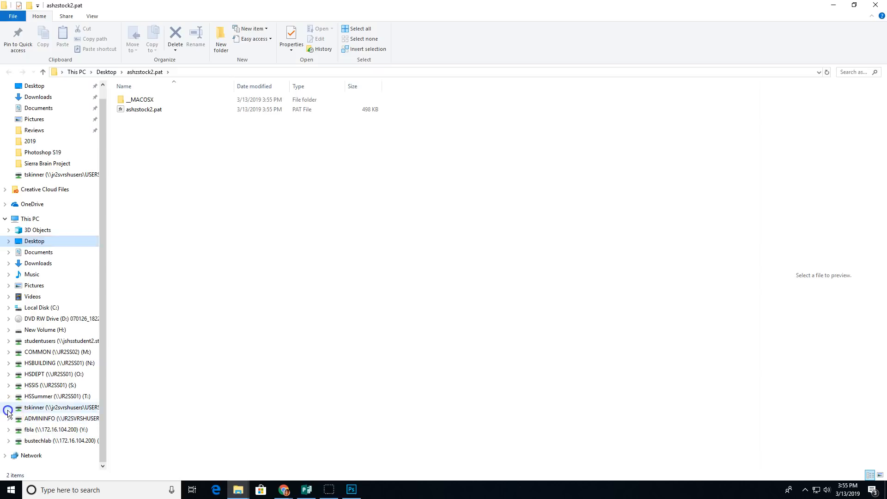
{"action": "scroll", "coordinate": [8, 411], "scroll_direction": "down", "scroll_amount": 4}
{"action": "left_click_drag", "start_coordinate": [101, 230], "coordinate": [131, 368]}
{"action": "left_click", "coordinate": [12, 164]}
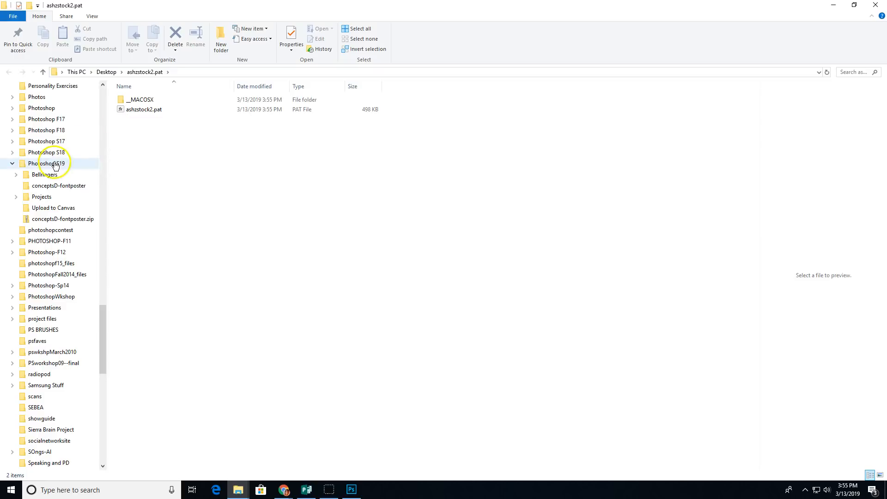
{"action": "left_click_drag", "start_coordinate": [138, 110], "coordinate": [74, 162]}
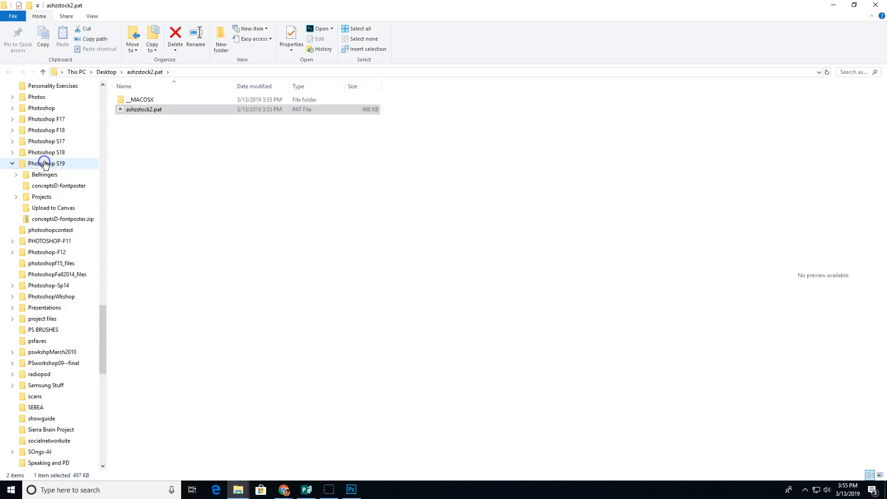
{"action": "left_click", "coordinate": [187, 138]}
{"action": "left_click", "coordinate": [875, 6]}
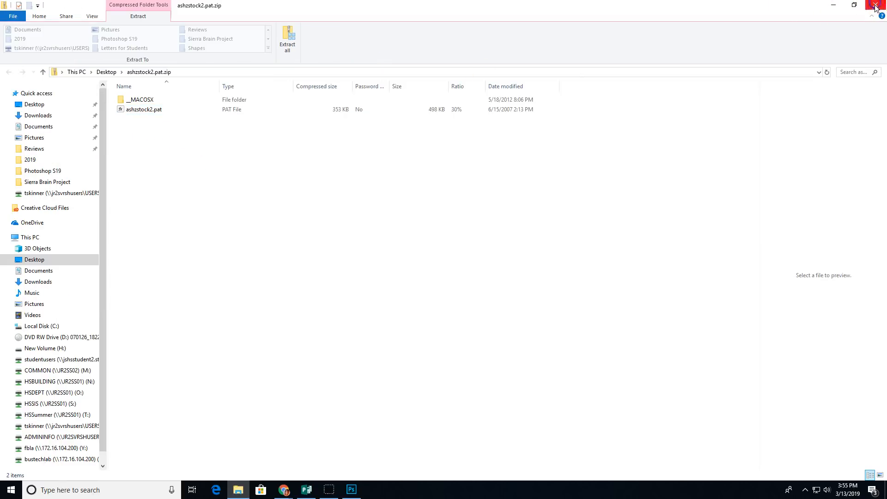
{"action": "left_click", "coordinate": [879, 6]}
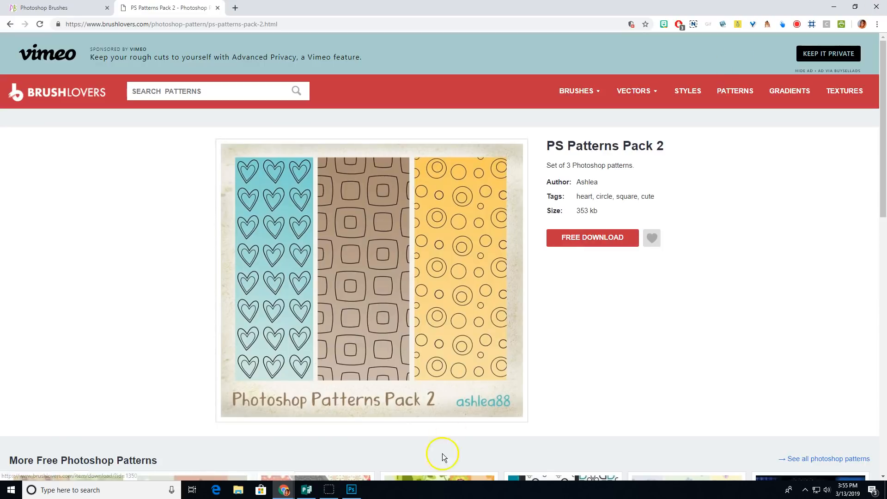
Step: Load ashzstock2.pat from the Photoshop S19 folder into the pattern library
{"action": "left_click", "coordinate": [352, 489]}
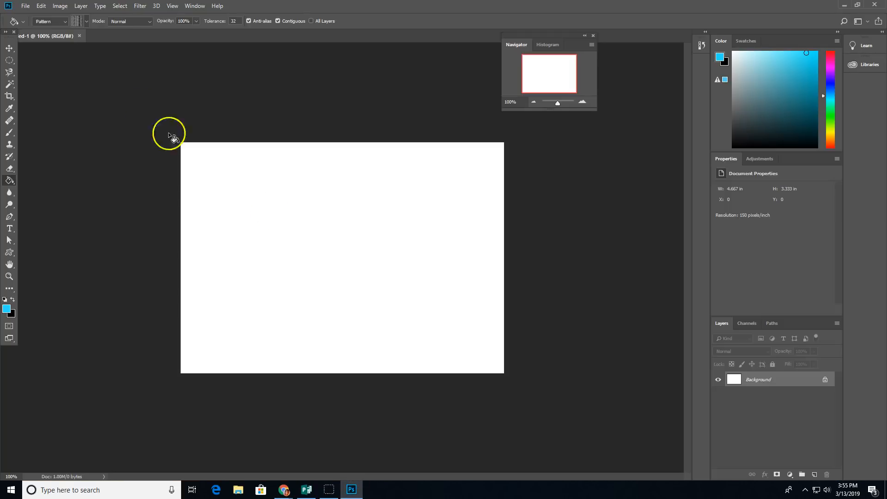
{"action": "left_click", "coordinate": [87, 22]}
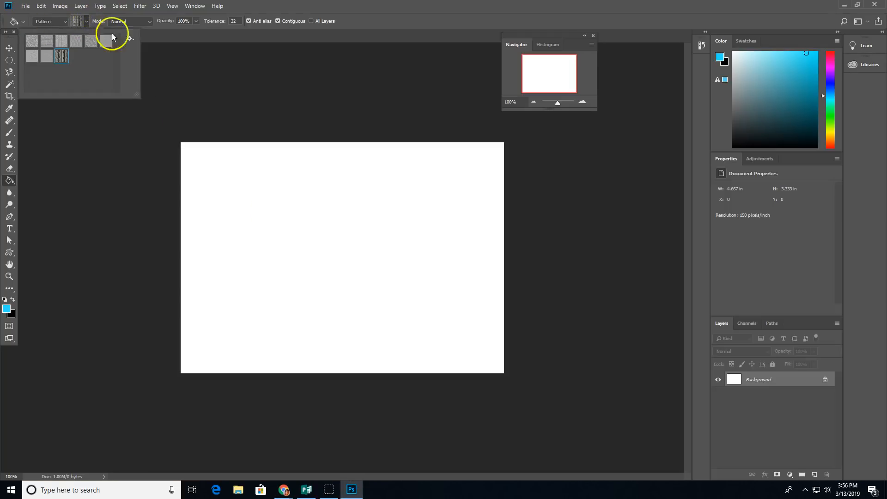
{"action": "left_click", "coordinate": [131, 41]}
{"action": "left_click", "coordinate": [176, 156]}
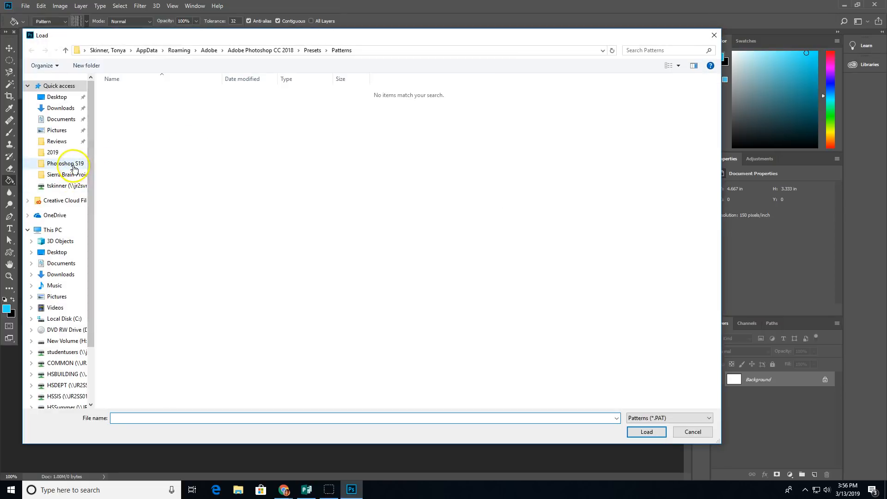
{"action": "left_click", "coordinate": [68, 165]}
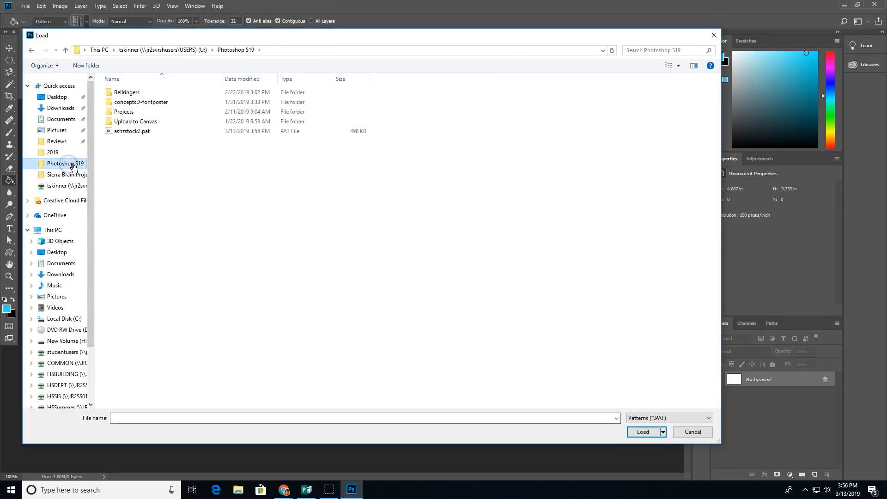
{"action": "left_click", "coordinate": [133, 135]}
{"action": "left_click", "coordinate": [643, 433]}
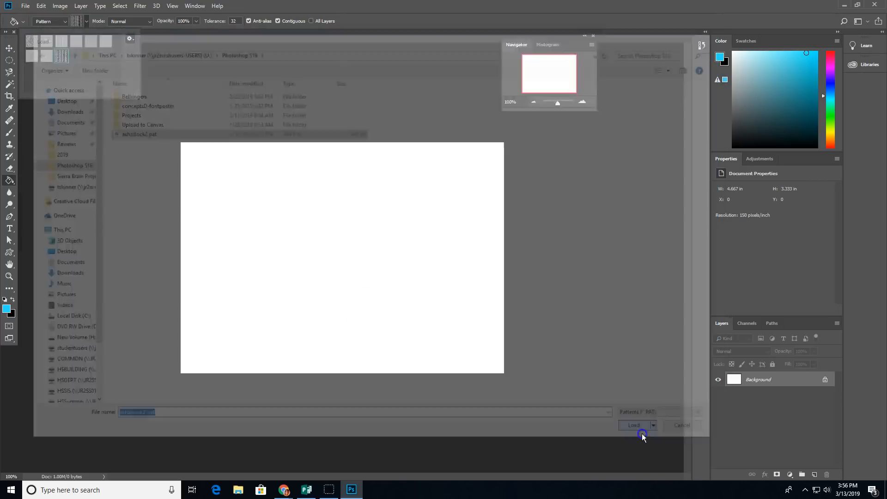
Step: Choose one of the newly loaded patterns as the Paint Bucket's fill
{"action": "left_click", "coordinate": [77, 57]}
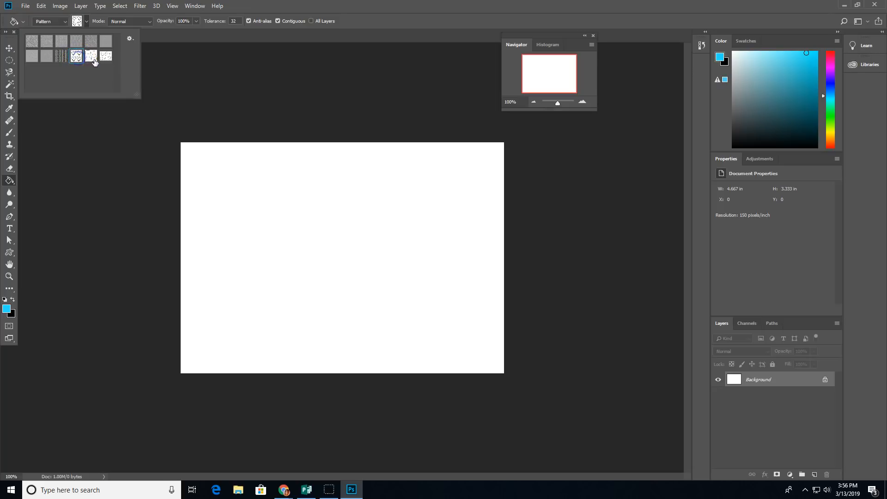
{"action": "left_click", "coordinate": [90, 57]}
{"action": "double_click", "coordinate": [93, 58]}
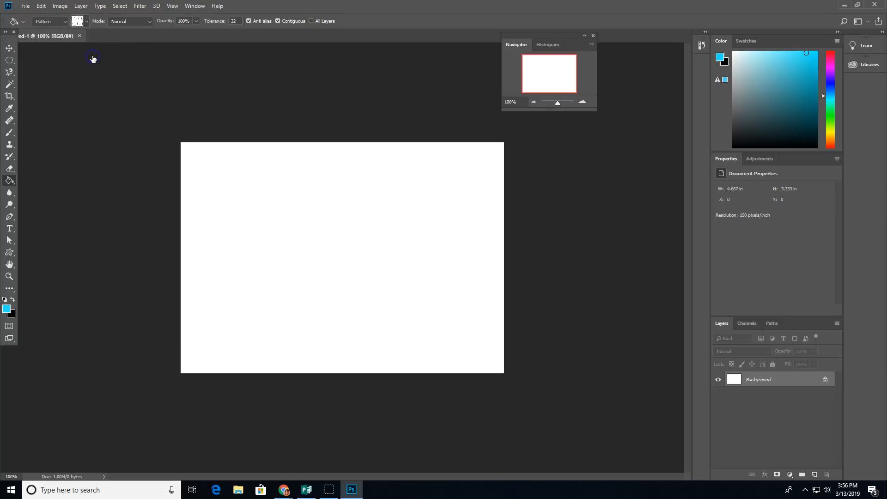
{"action": "left_click", "coordinate": [219, 201]}
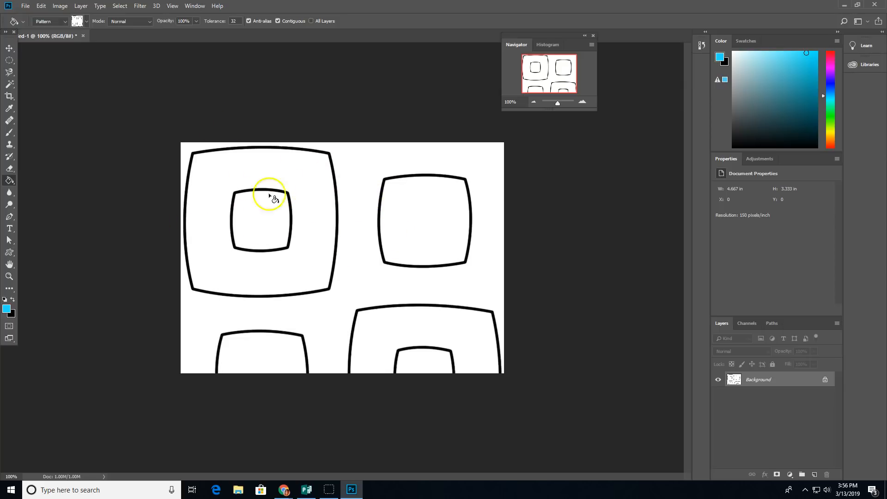
{"action": "left_click", "coordinate": [87, 22]}
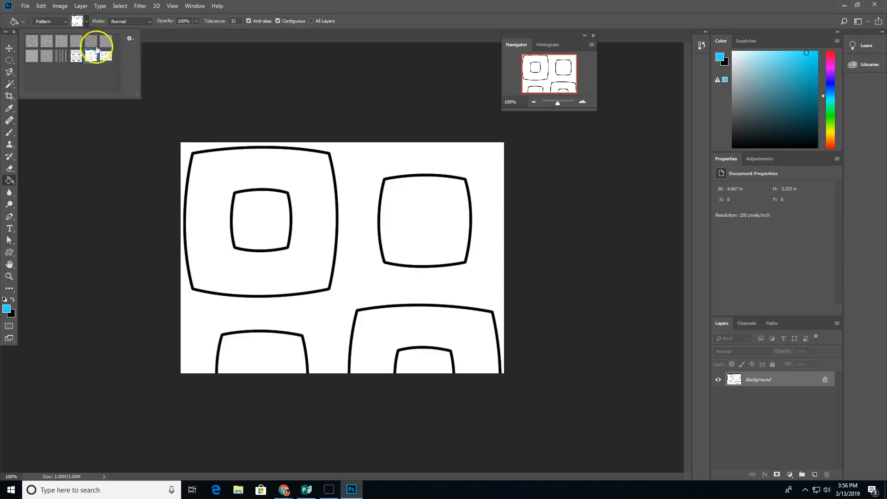
{"action": "left_click", "coordinate": [131, 39]}
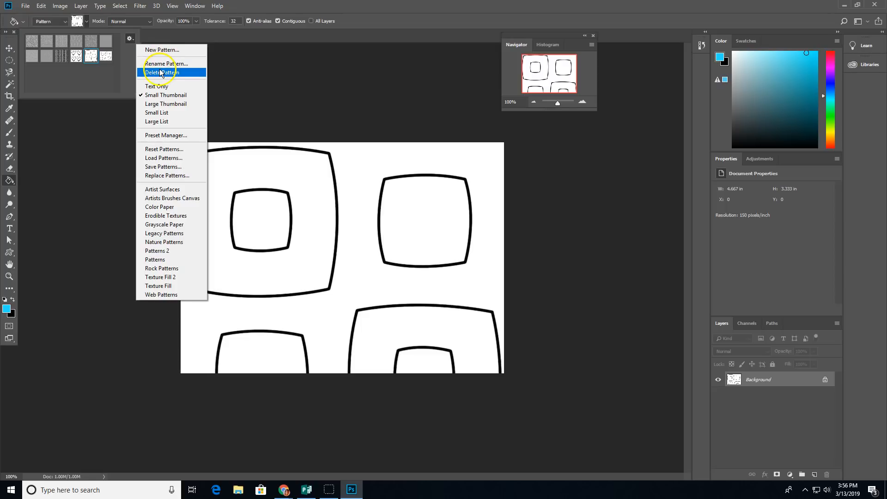
{"action": "left_click", "coordinate": [295, 39]}
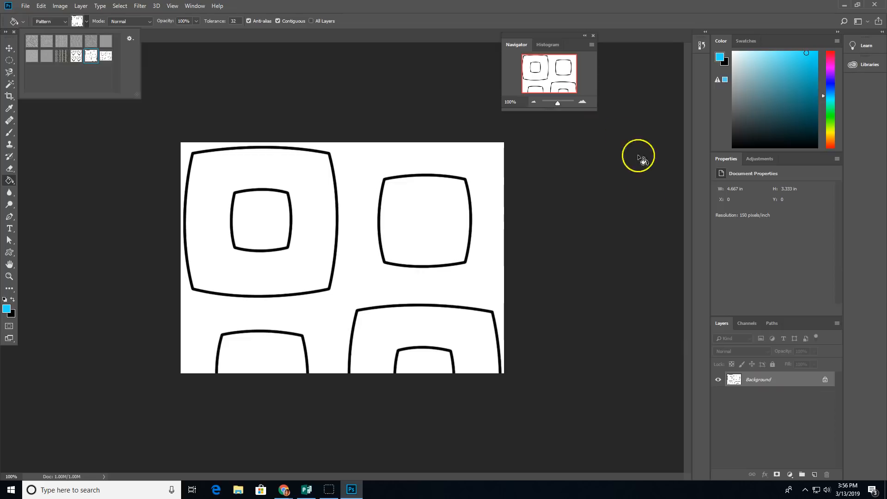
{"action": "key", "text": "ctrl+z"}
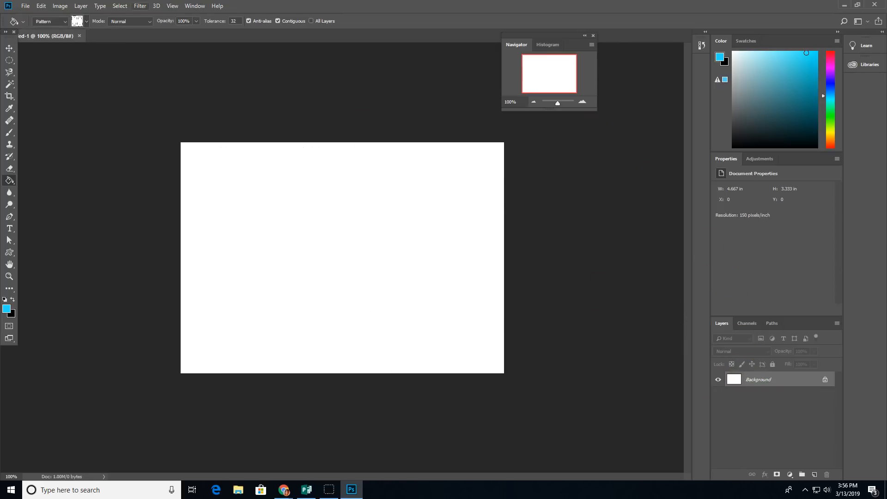
{"action": "left_click", "coordinate": [88, 23]}
{"action": "double_click", "coordinate": [105, 53]}
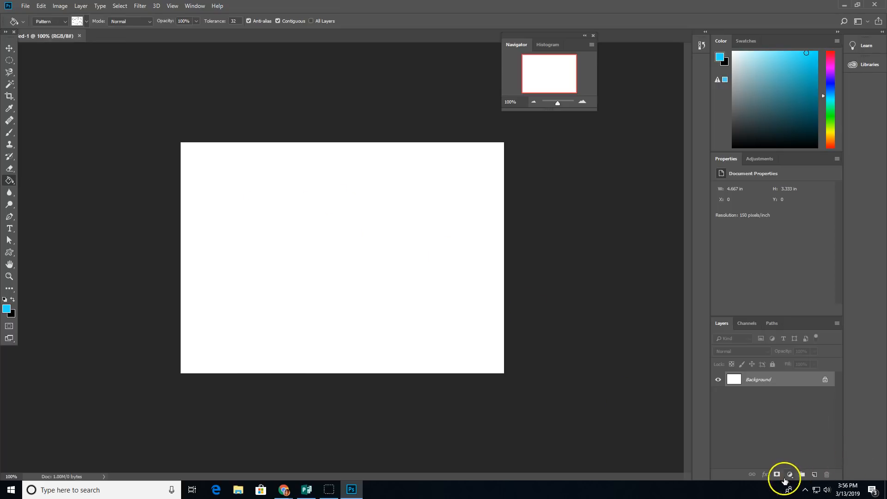
{"action": "left_click", "coordinate": [306, 224]}
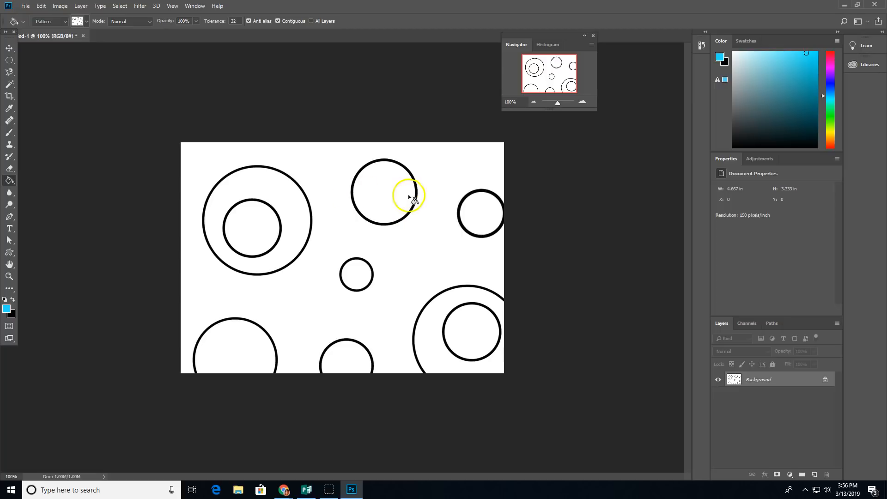
{"action": "key", "text": "ctrl+z"}
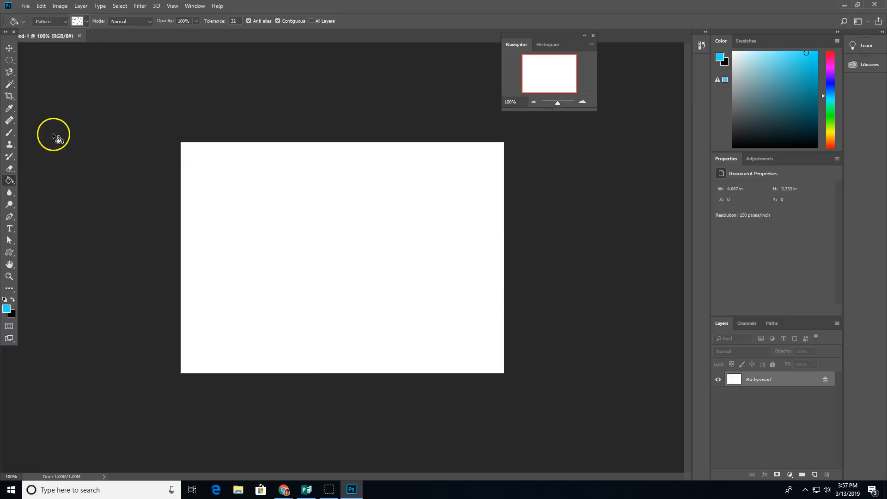
Step: Draw a wide rectangle bar along the bottom of the canvas
{"action": "left_click_drag", "start_coordinate": [9, 253], "coordinate": [28, 255]}
{"action": "mouse_move", "coordinate": [163, 343]}
{"action": "left_mouse_down"}
{"action": "mouse_move", "coordinate": [227, 355]}
{"action": "mouse_move", "coordinate": [559, 366]}
{"action": "mouse_move", "coordinate": [555, 377]}
{"action": "left_mouse_up"}
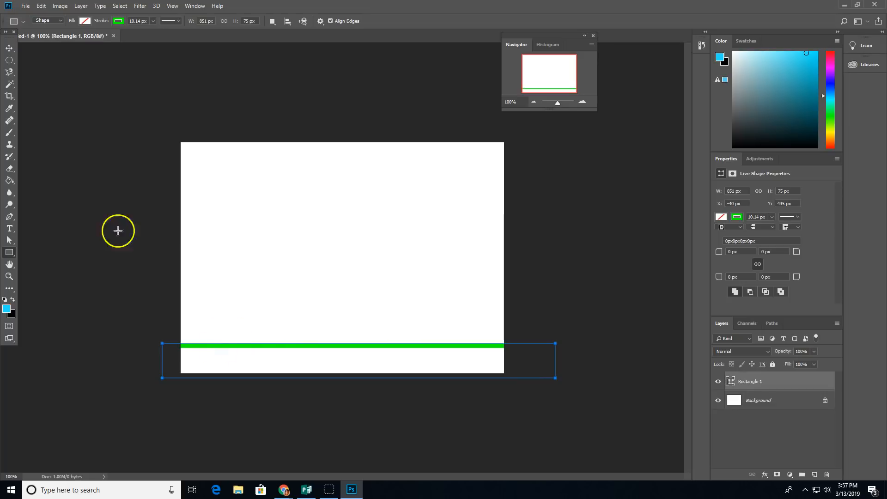
{"action": "left_click", "coordinate": [9, 47]}
{"action": "left_click", "coordinate": [253, 346]}
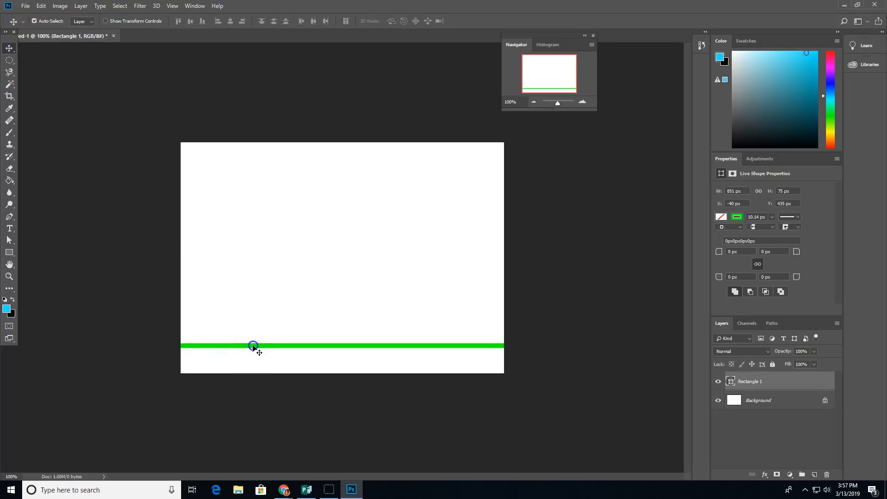
Step: Remove the rectangle's green outline and fill it solid red
{"action": "left_click", "coordinate": [9, 253]}
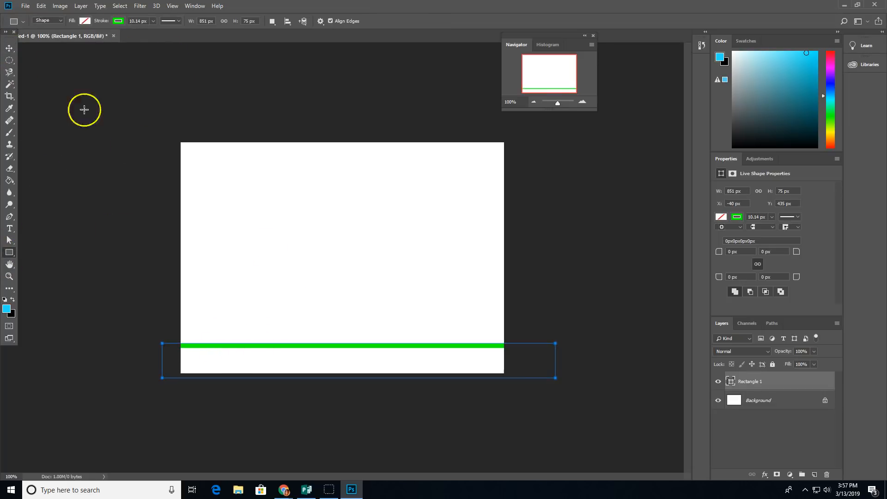
{"action": "left_click", "coordinate": [114, 21]}
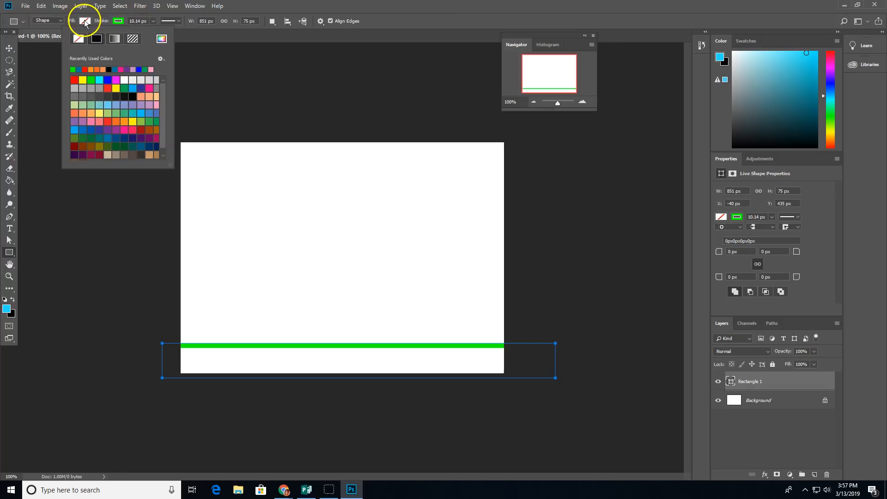
{"action": "left_click", "coordinate": [78, 38]}
{"action": "left_click", "coordinate": [86, 22]}
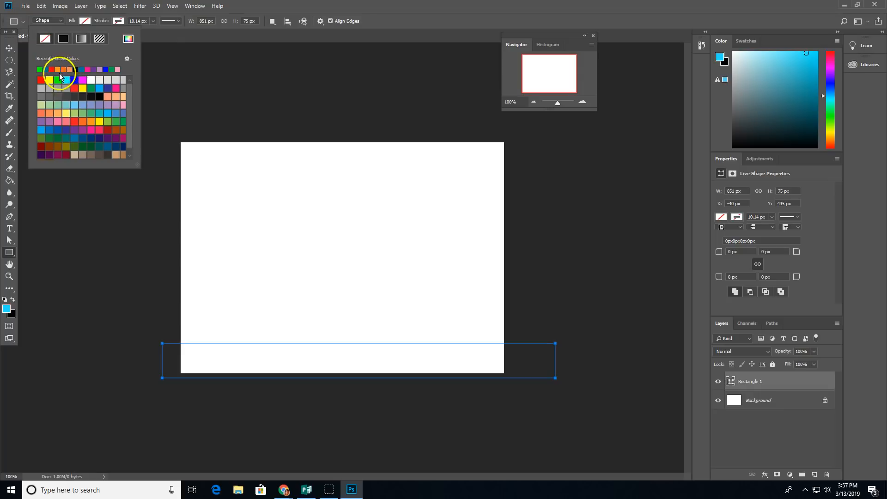
{"action": "left_click", "coordinate": [41, 80]}
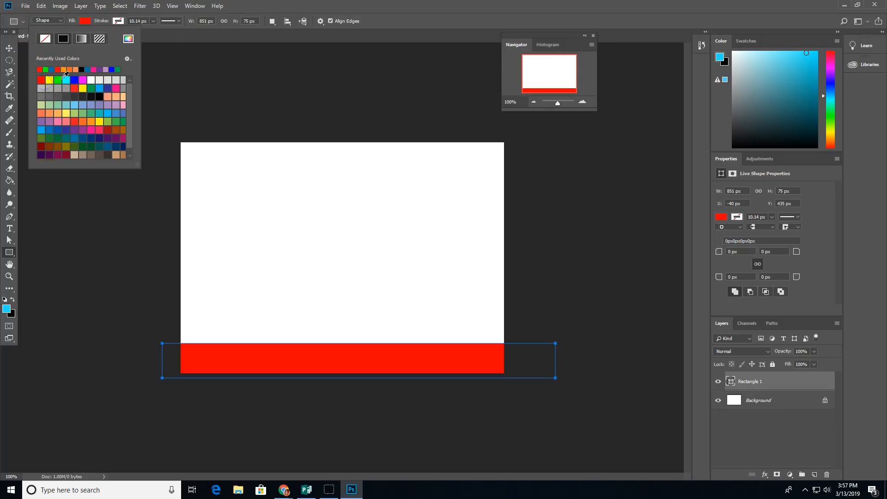
{"action": "left_click", "coordinate": [393, 20]}
{"action": "left_click", "coordinate": [758, 400]}
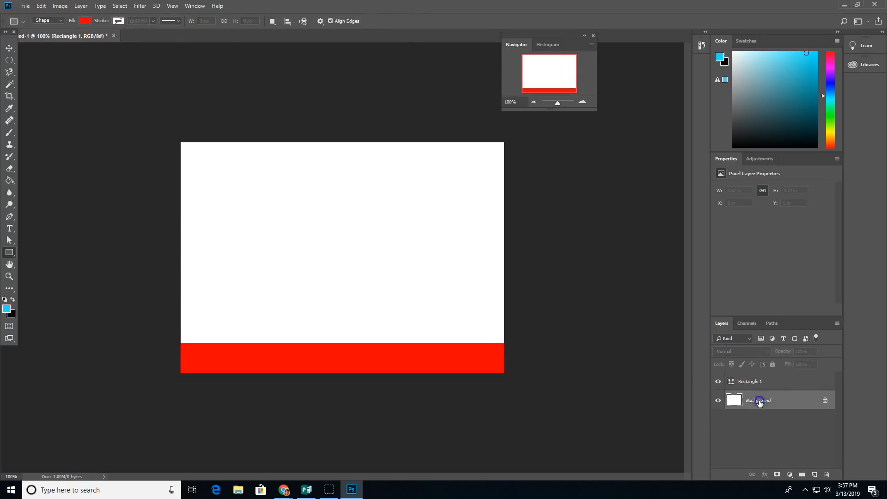
{"action": "left_click", "coordinate": [755, 380]}
{"action": "left_click", "coordinate": [765, 474]}
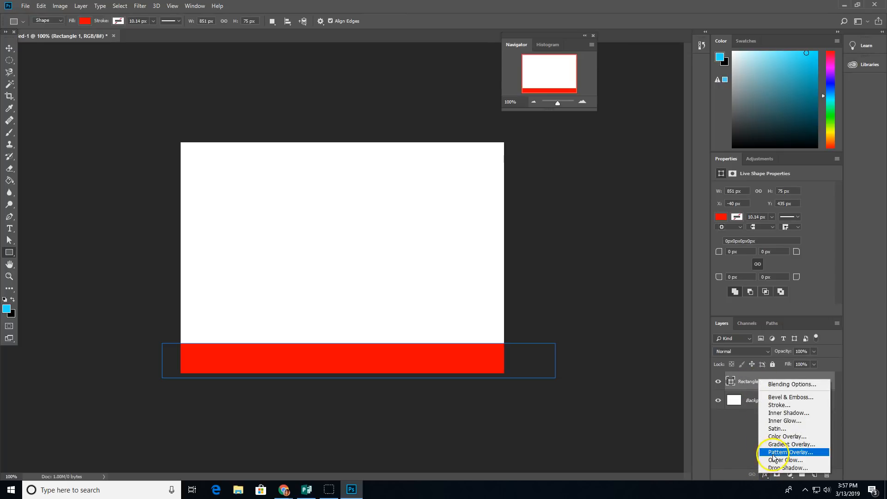
Step: Give Rectangle 1 a Pattern Overlay using the rounded-squares pattern at 13% scale
{"action": "left_click", "coordinate": [774, 453]}
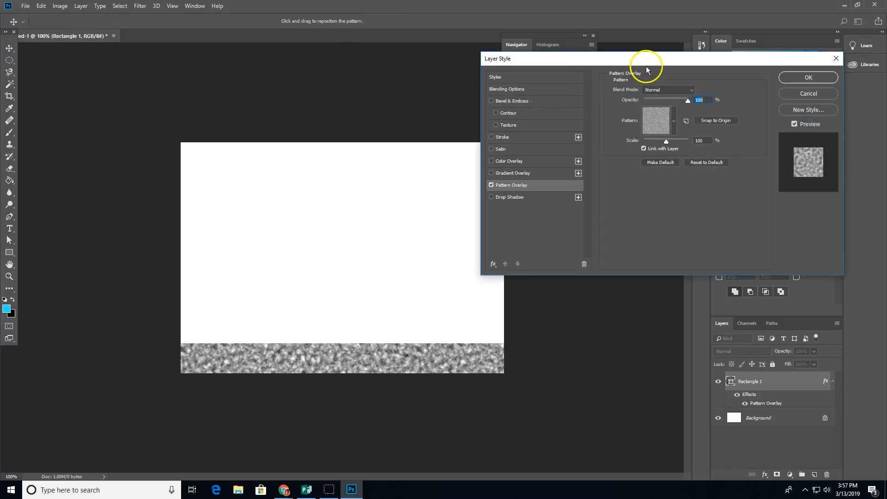
{"action": "left_click", "coordinate": [675, 121]}
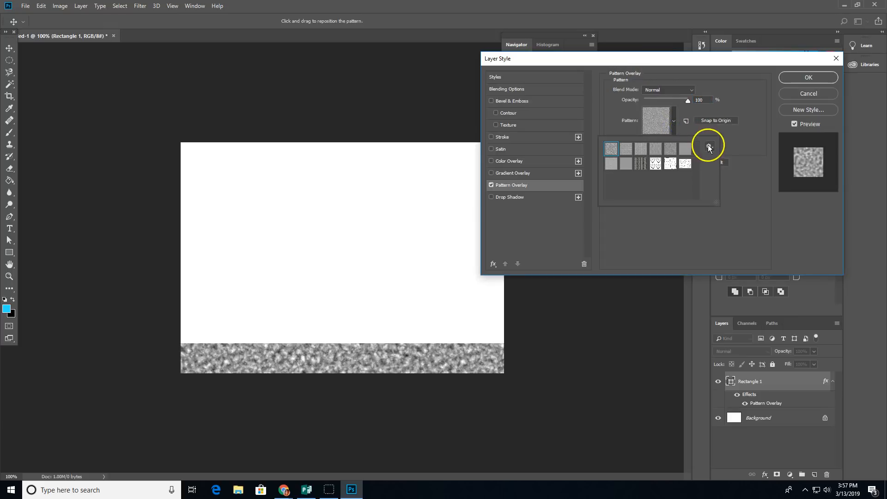
{"action": "left_click", "coordinate": [656, 165]}
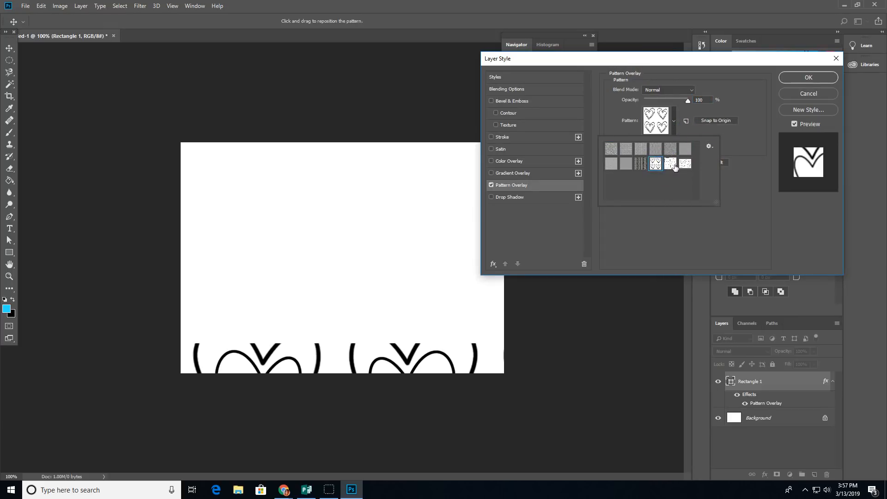
{"action": "left_click", "coordinate": [671, 164]}
{"action": "left_click", "coordinate": [685, 165]}
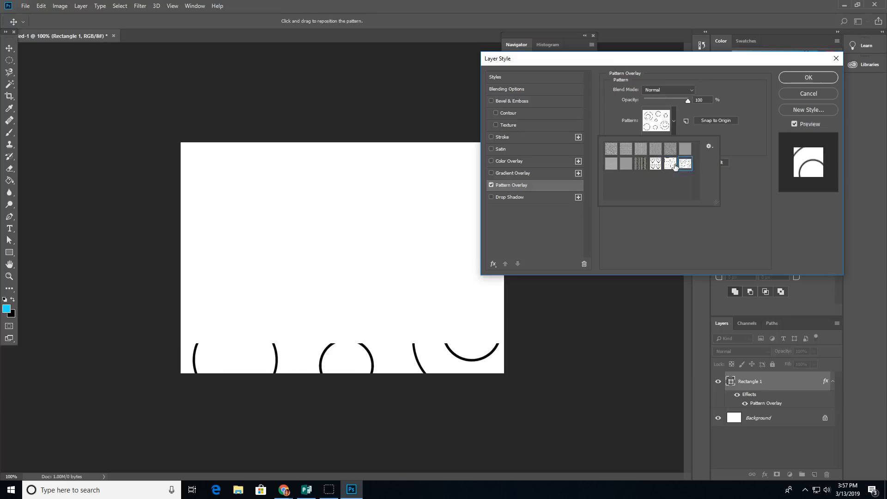
{"action": "left_click", "coordinate": [674, 165]}
{"action": "left_click", "coordinate": [735, 145]}
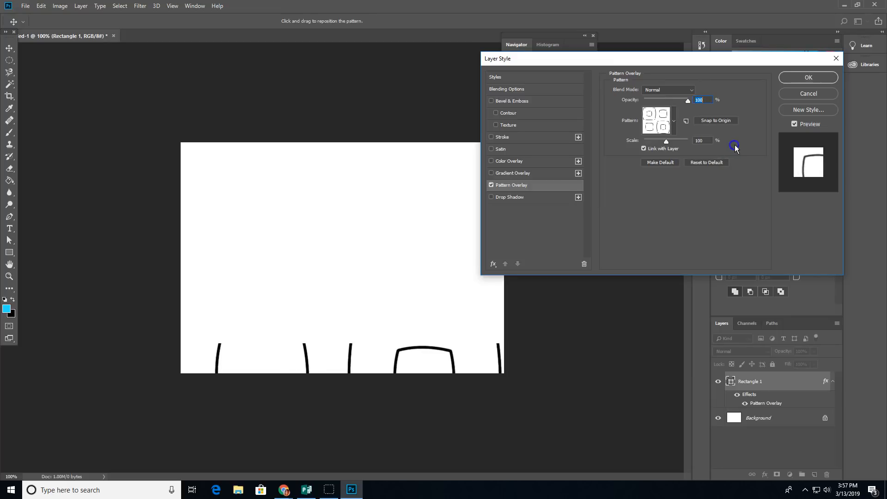
{"action": "left_click_drag", "start_coordinate": [667, 142], "coordinate": [647, 142]}
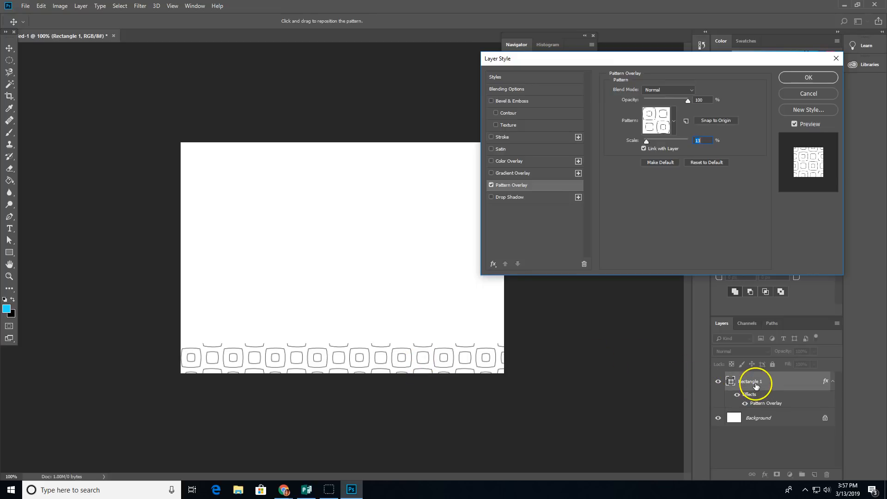
Step: Set the rounded-squares overlay's blend mode to Multiply and apply the layer style
{"action": "left_click", "coordinate": [684, 91]}
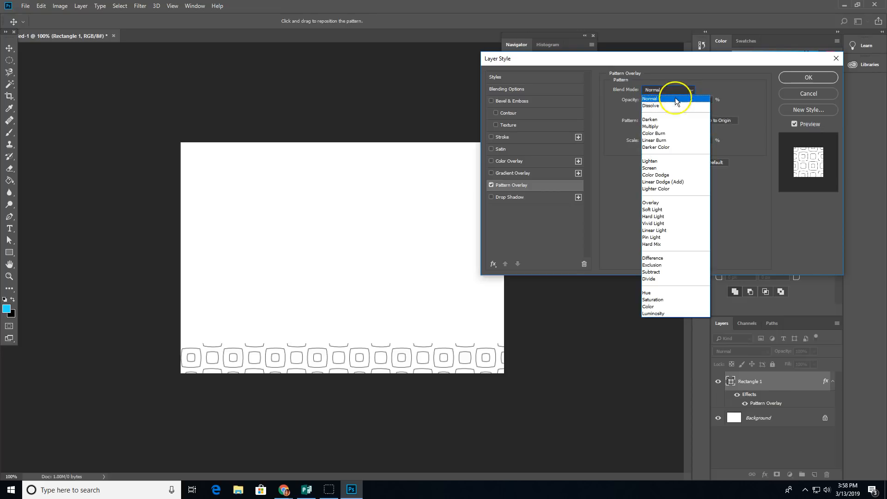
{"action": "left_click", "coordinate": [675, 98]}
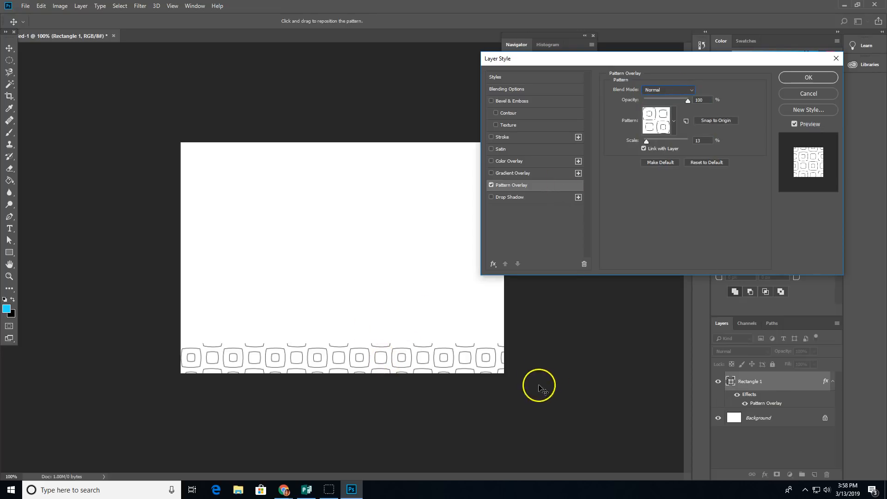
{"action": "left_click", "coordinate": [683, 91]}
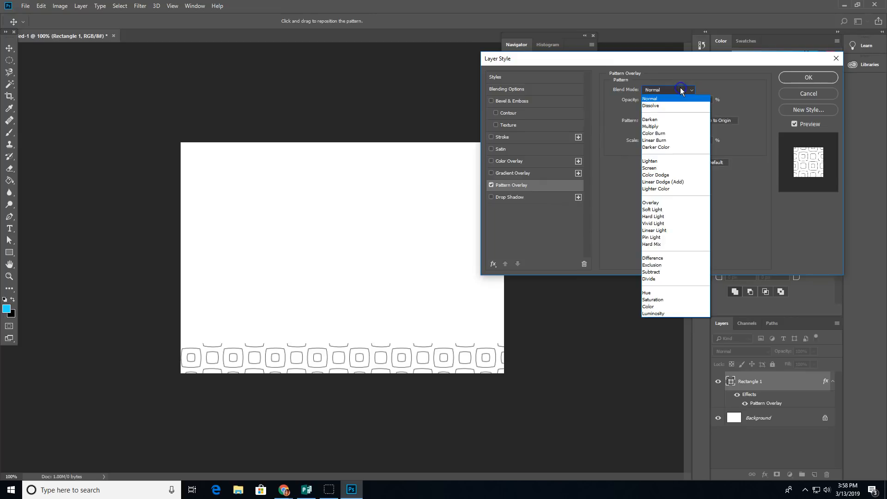
{"action": "left_click", "coordinate": [652, 202]}
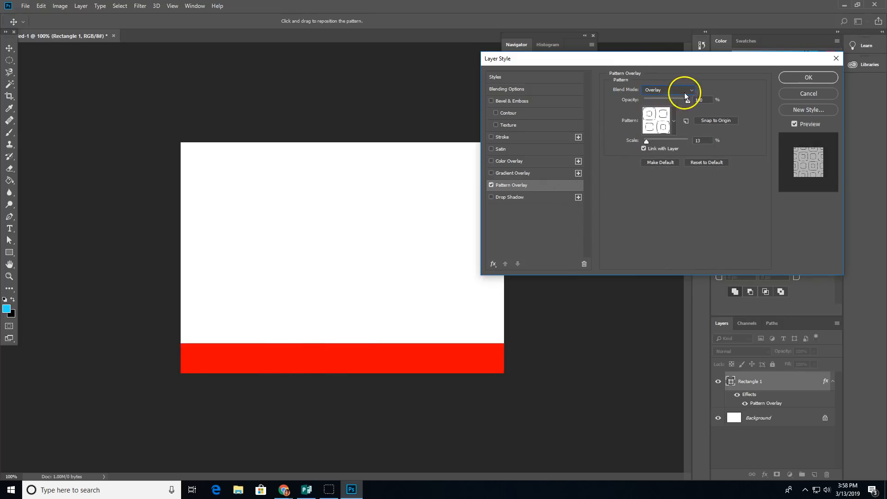
{"action": "scroll", "coordinate": [690, 91], "scroll_direction": "up", "scroll_amount": 3}
{"action": "scroll", "coordinate": [689, 91], "scroll_direction": "down", "scroll_amount": 1}
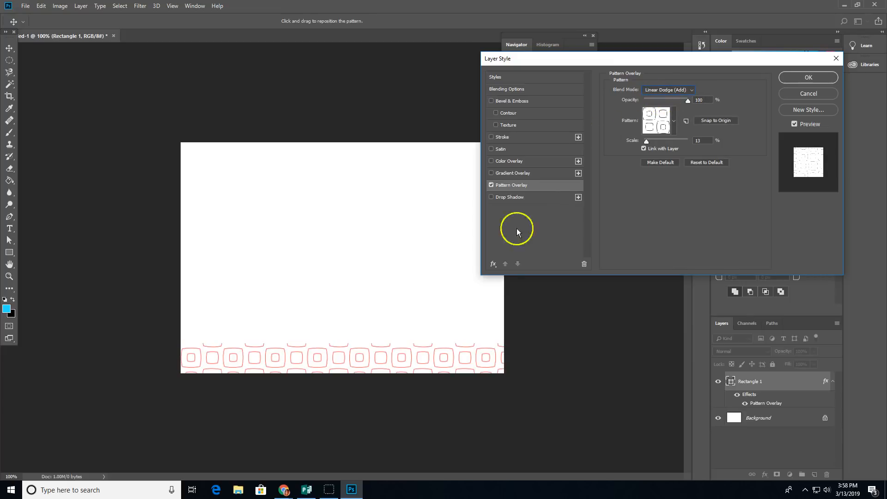
{"action": "scroll", "coordinate": [661, 90], "scroll_direction": "up", "scroll_amount": 1}
{"action": "scroll", "coordinate": [661, 90], "scroll_direction": "up", "scroll_amount": 2}
{"action": "scroll", "coordinate": [660, 93], "scroll_direction": "up", "scroll_amount": 2}
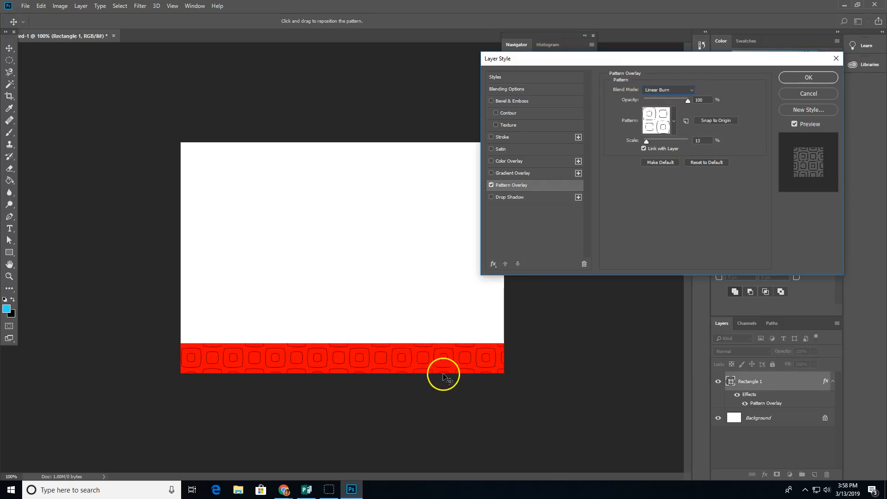
{"action": "scroll", "coordinate": [666, 93], "scroll_direction": "up", "scroll_amount": 1}
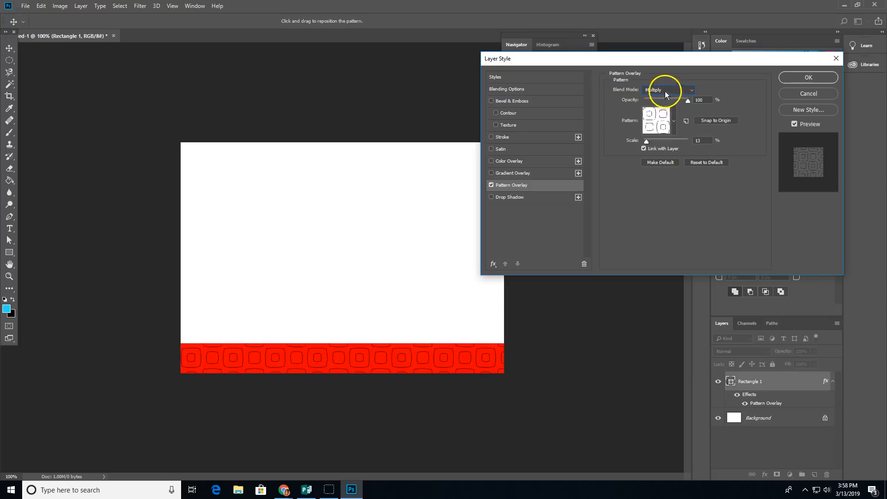
{"action": "left_click", "coordinate": [665, 91]}
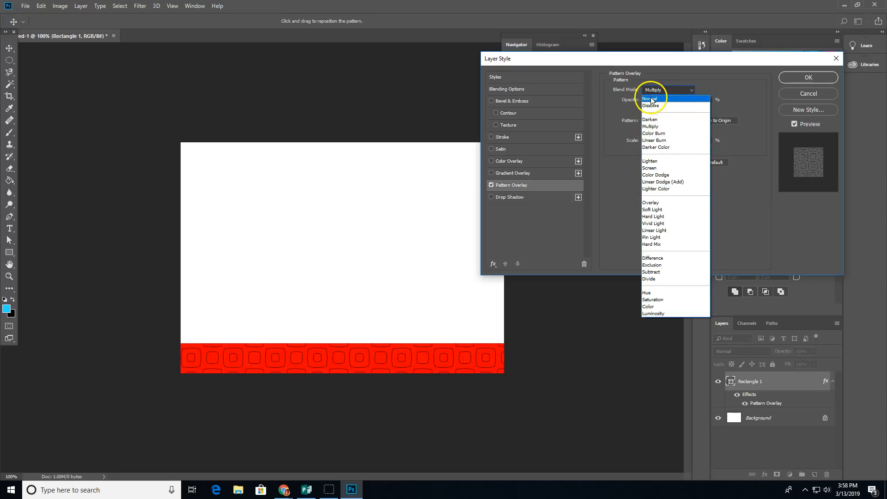
{"action": "left_click", "coordinate": [730, 75]}
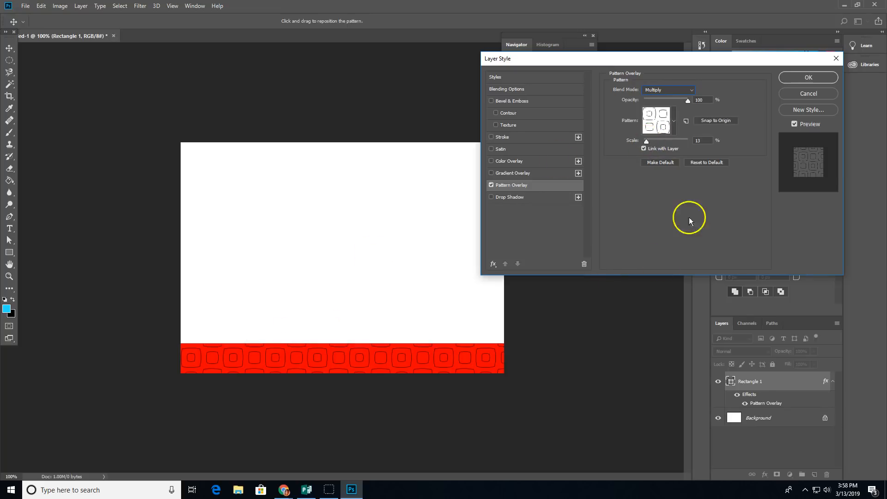
{"action": "left_click", "coordinate": [809, 77]}
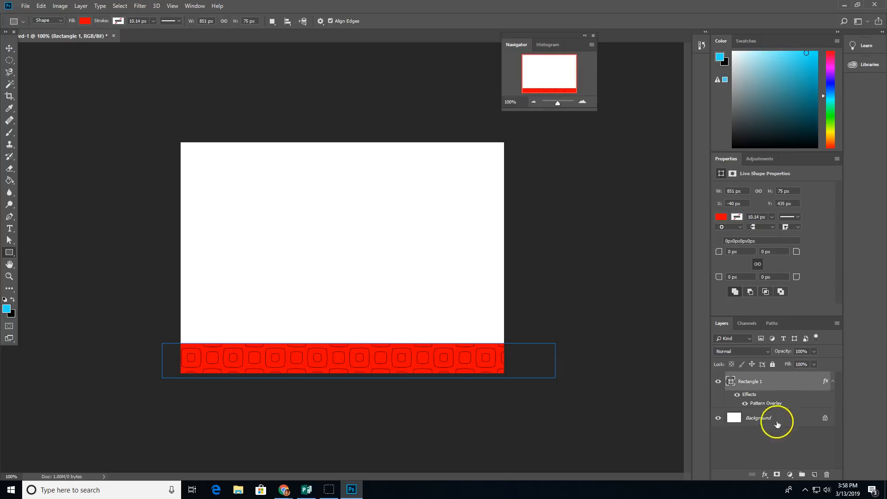
Step: Add a new text layer reading TONYA
{"action": "left_click", "coordinate": [760, 447]}
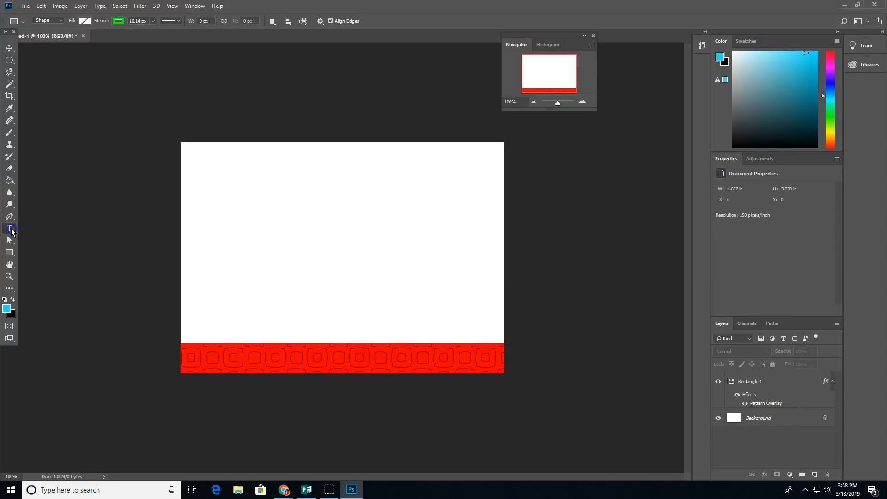
{"action": "left_click", "coordinate": [10, 229]}
{"action": "left_click", "coordinate": [270, 195]}
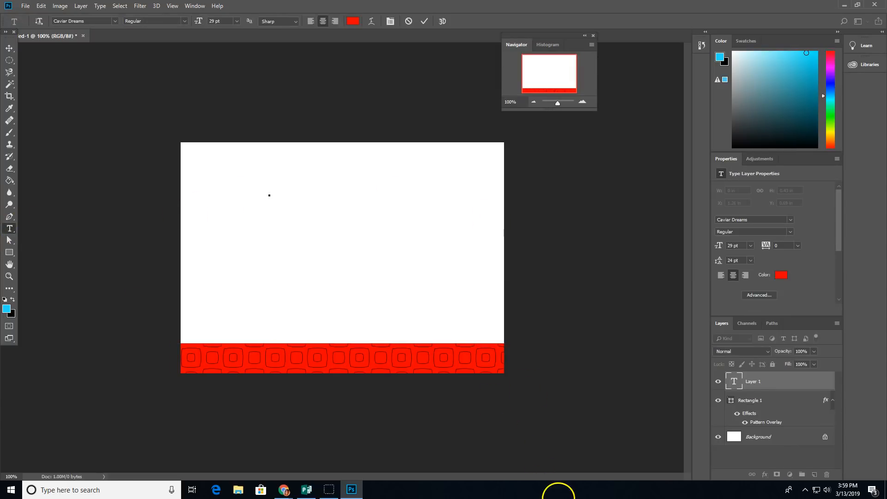
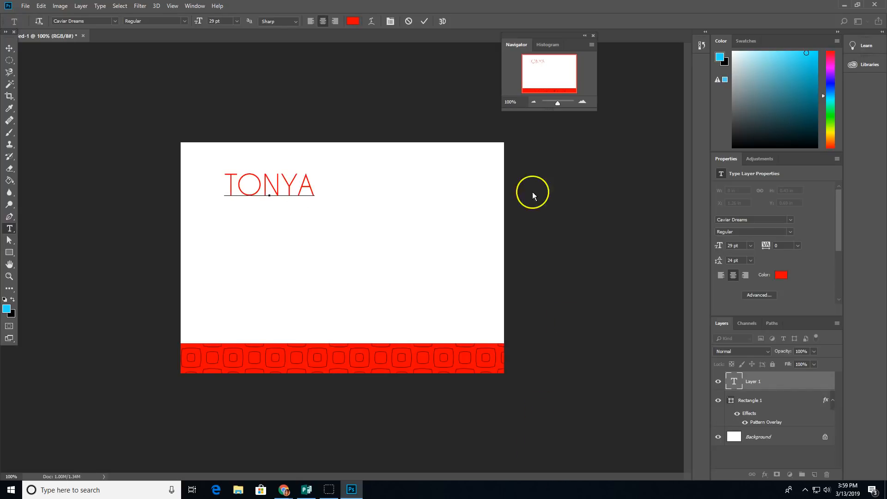
Step: Set TONYA in Spicy Rice at 85 pt and centre it just above the band
{"action": "double_click", "coordinate": [261, 198]}
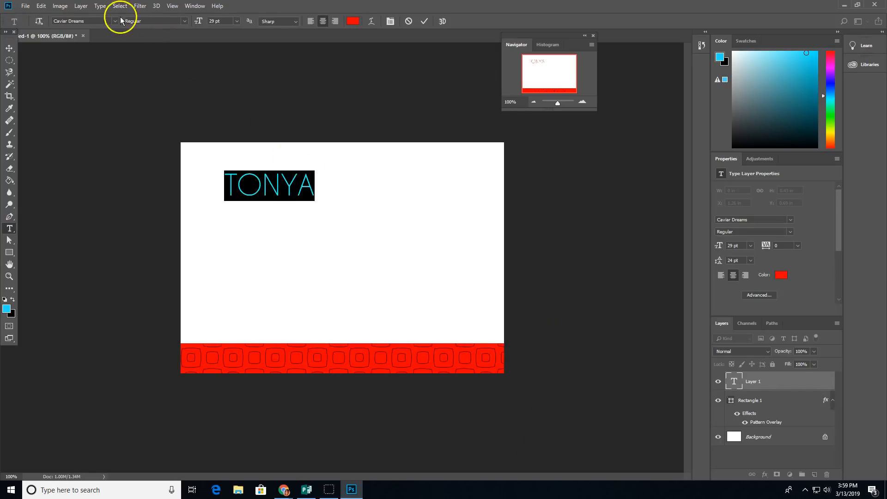
{"action": "left_click", "coordinate": [115, 21]}
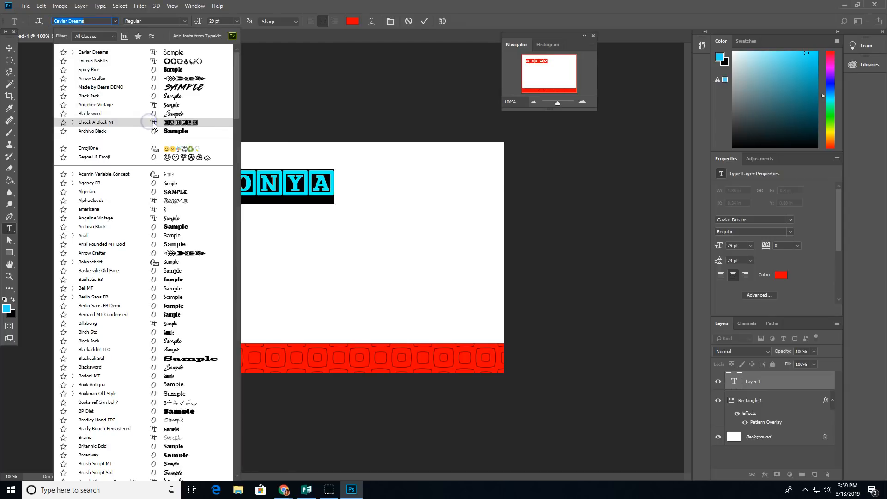
{"action": "left_click", "coordinate": [152, 69]}
{"action": "left_click_drag", "start_coordinate": [202, 22], "coordinate": [224, 21]}
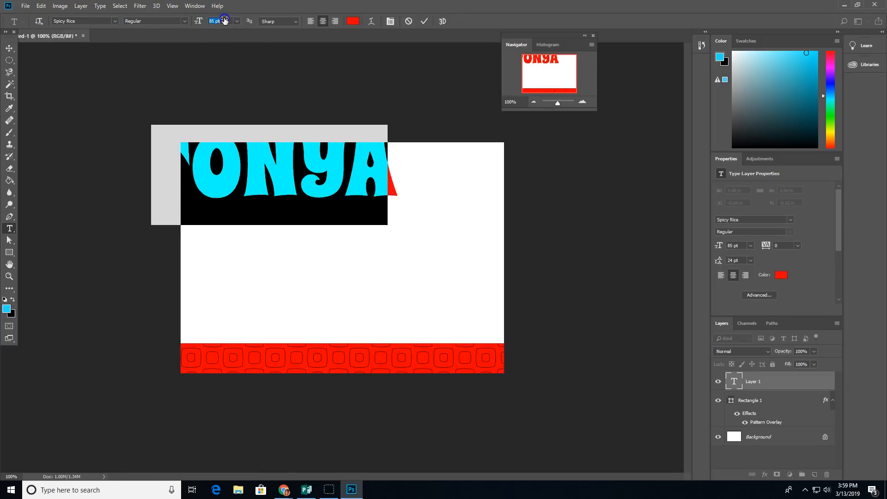
{"action": "left_click", "coordinate": [424, 22]}
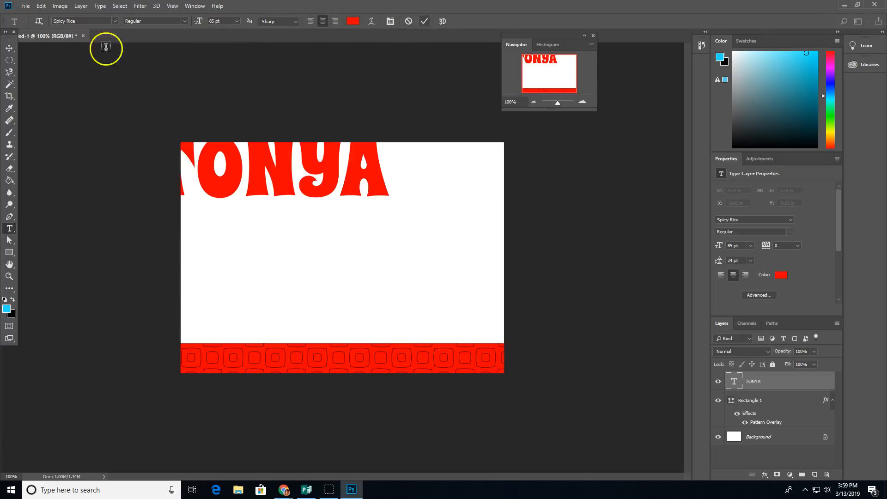
{"action": "left_click", "coordinate": [8, 52]}
{"action": "left_click_drag", "start_coordinate": [344, 176], "coordinate": [385, 304]}
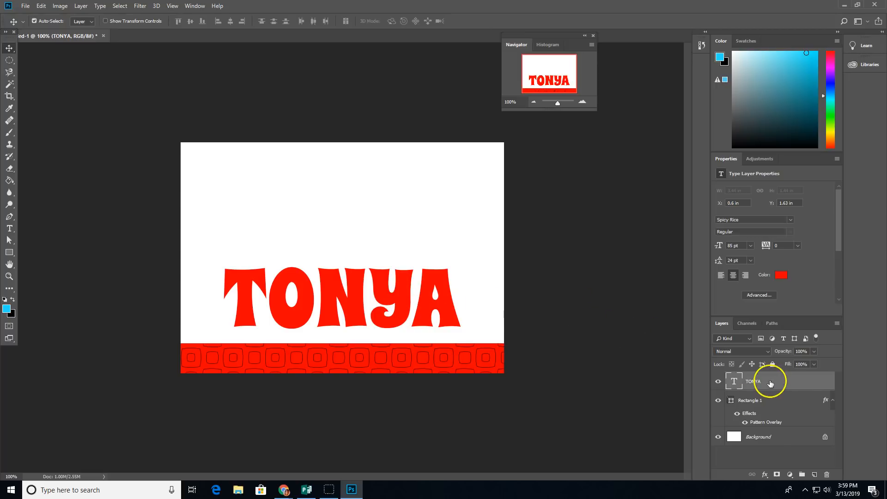
Step: Copy Rectangle 1's layer style and paste it onto the TONYA text layer
{"action": "left_click", "coordinate": [770, 424]}
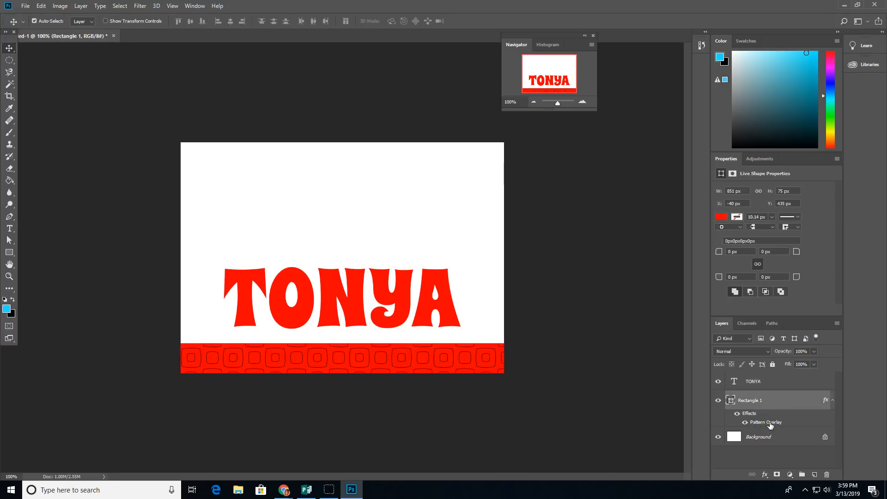
{"action": "right_click", "coordinate": [771, 425]}
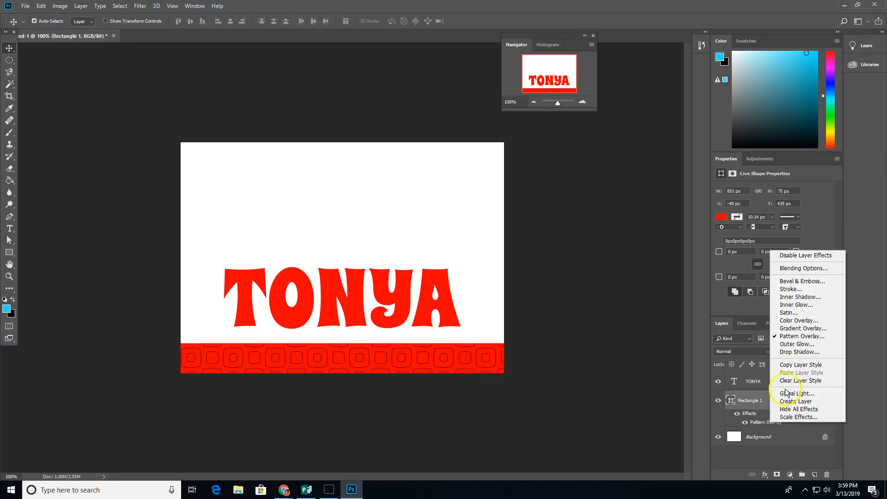
{"action": "left_click", "coordinate": [795, 365]}
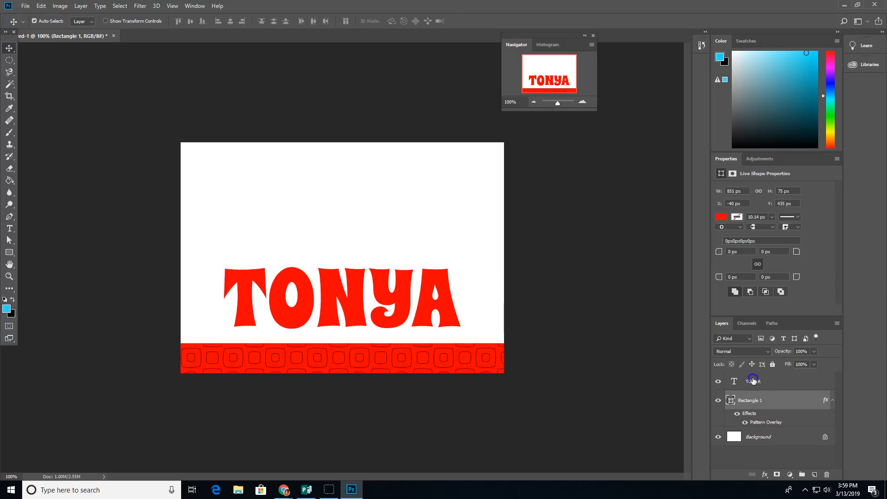
{"action": "left_click", "coordinate": [784, 380]}
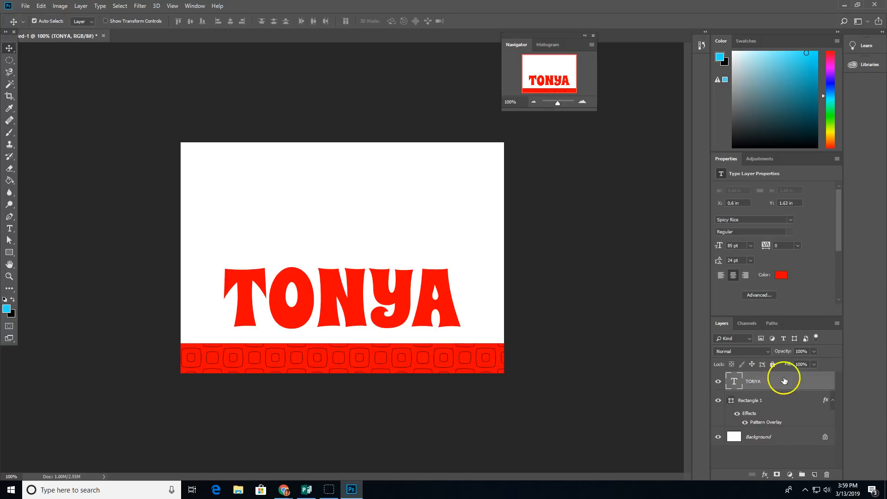
{"action": "right_click", "coordinate": [811, 384]}
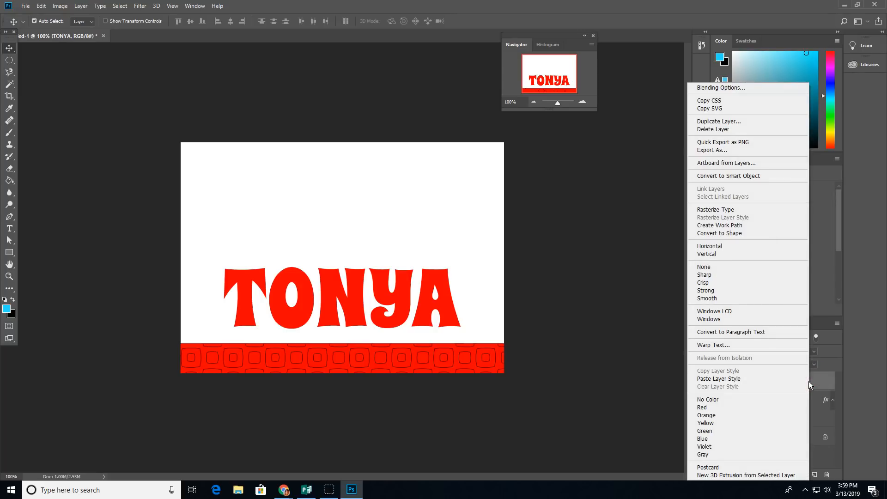
{"action": "left_click", "coordinate": [740, 381]}
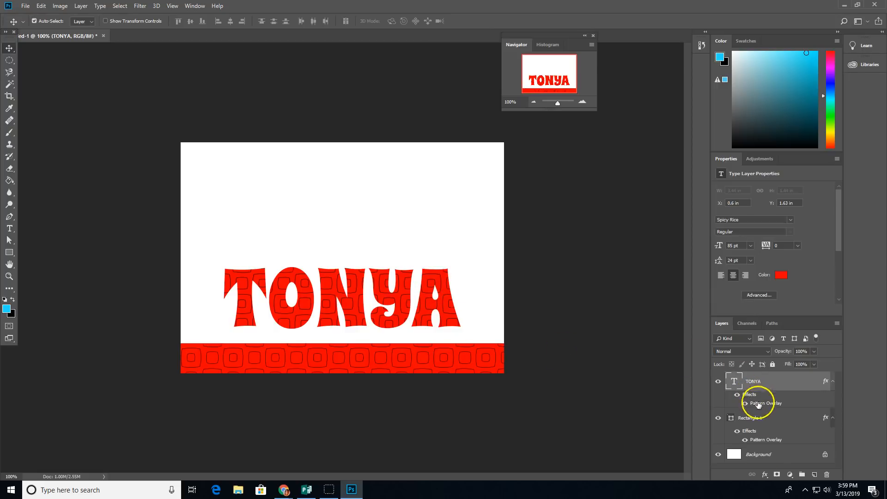
{"action": "left_click", "coordinate": [765, 475]}
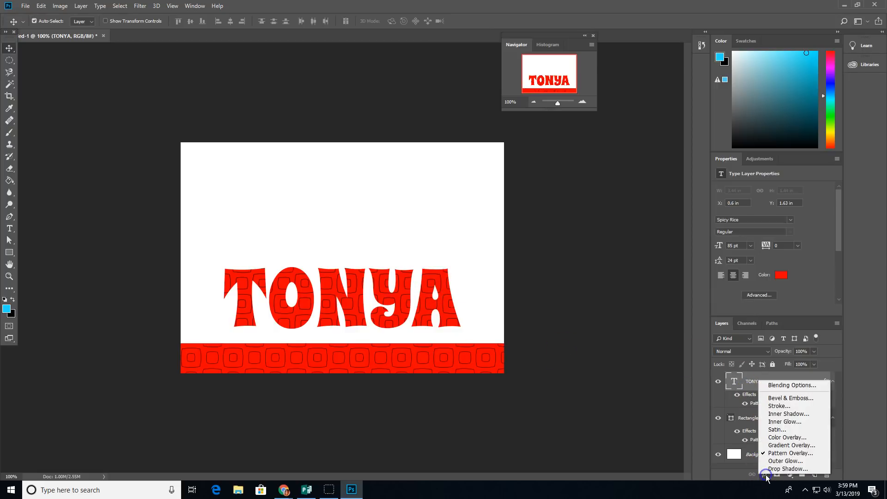
Step: Give the TONYA text a black 4 px Outside stroke in Layer Style
{"action": "left_click", "coordinate": [779, 407]}
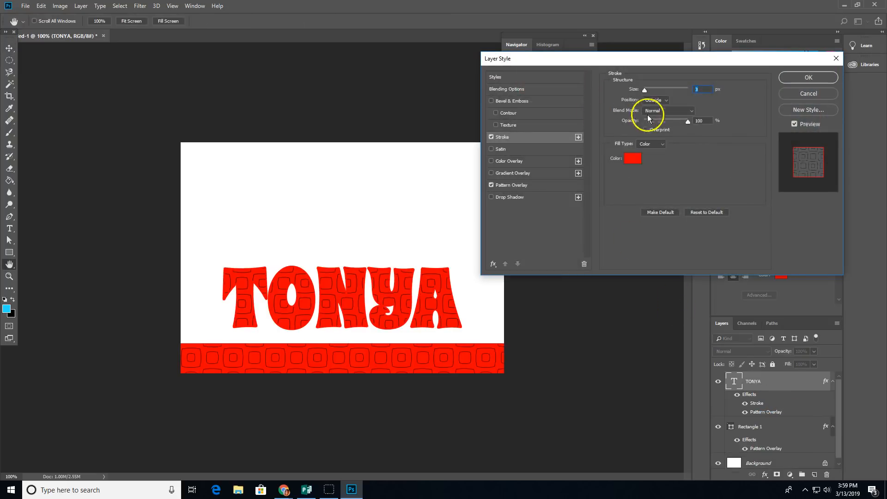
{"action": "left_click", "coordinate": [633, 158]}
{"action": "left_click_drag", "start_coordinate": [418, 197], "coordinate": [435, 229]}
{"action": "left_click", "coordinate": [518, 108]}
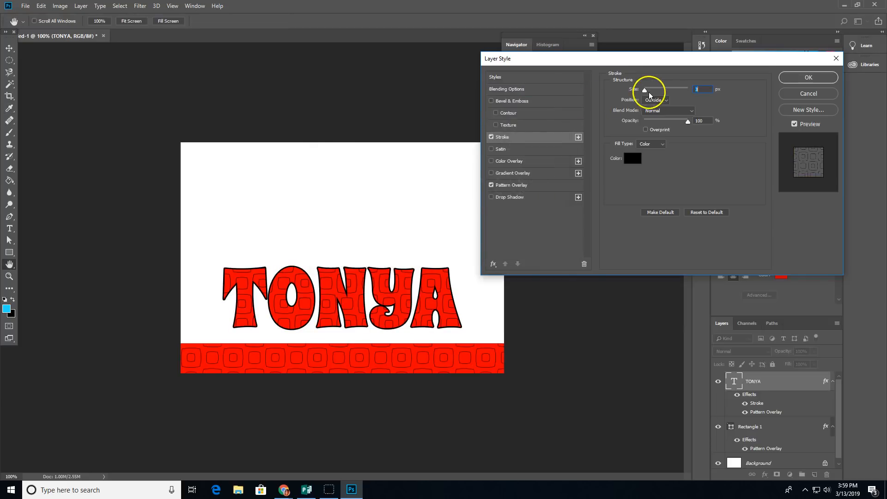
{"action": "left_click_drag", "start_coordinate": [649, 93], "coordinate": [646, 92]}
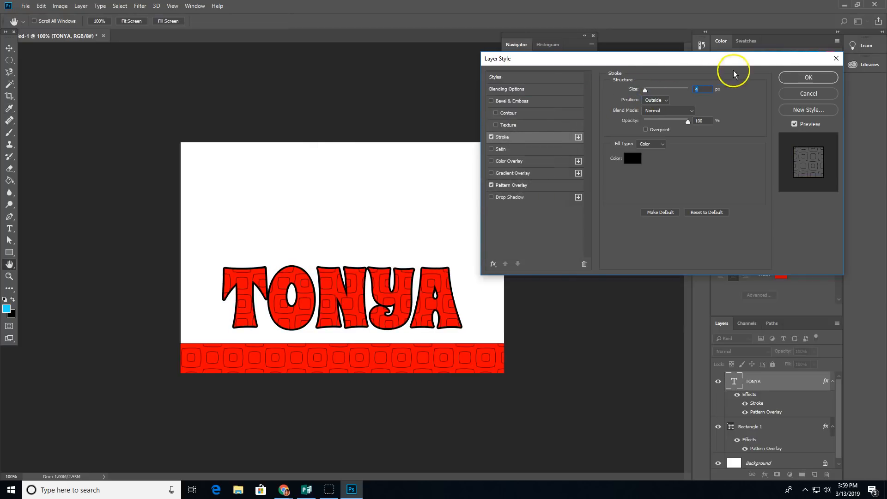
{"action": "left_click", "coordinate": [807, 77]}
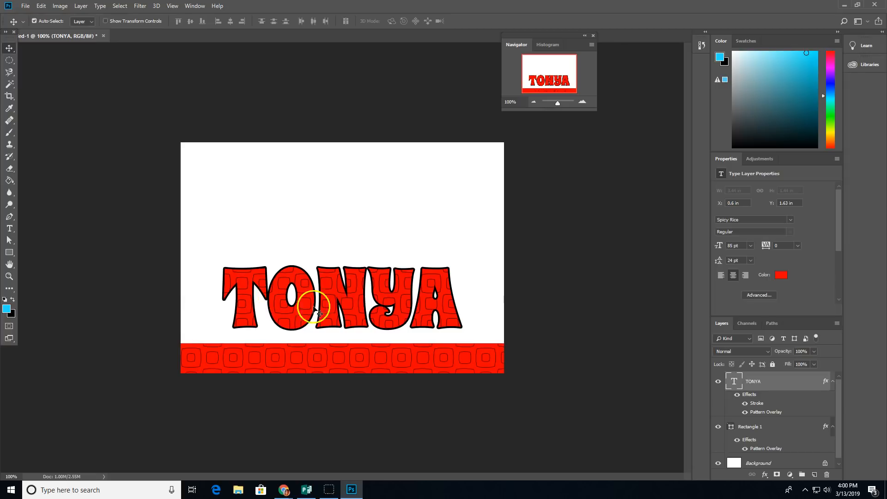
Step: Pick the Brush tool and create empty Layer 1 above the TONYA text layer
{"action": "left_click", "coordinate": [735, 430]}
{"action": "left_click", "coordinate": [729, 434]}
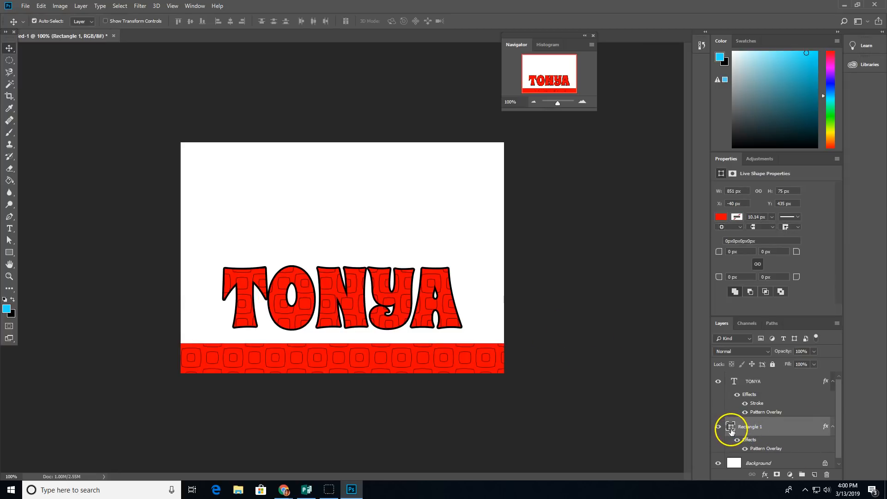
{"action": "left_click", "coordinate": [748, 387]}
{"action": "left_click", "coordinate": [734, 384]}
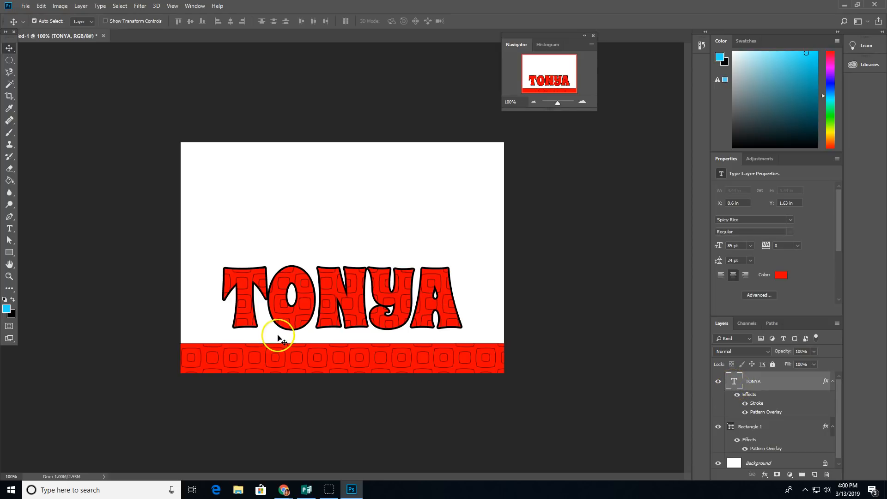
{"action": "left_click", "coordinate": [9, 134]}
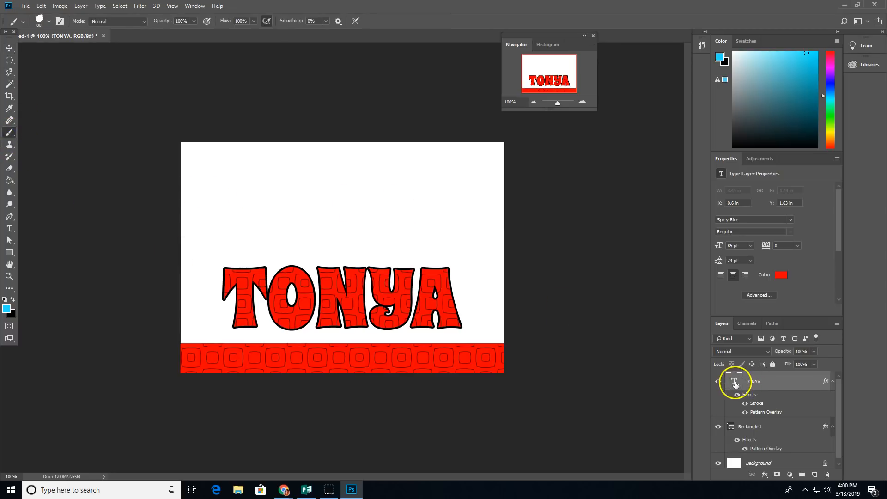
{"action": "left_click", "coordinate": [740, 424]}
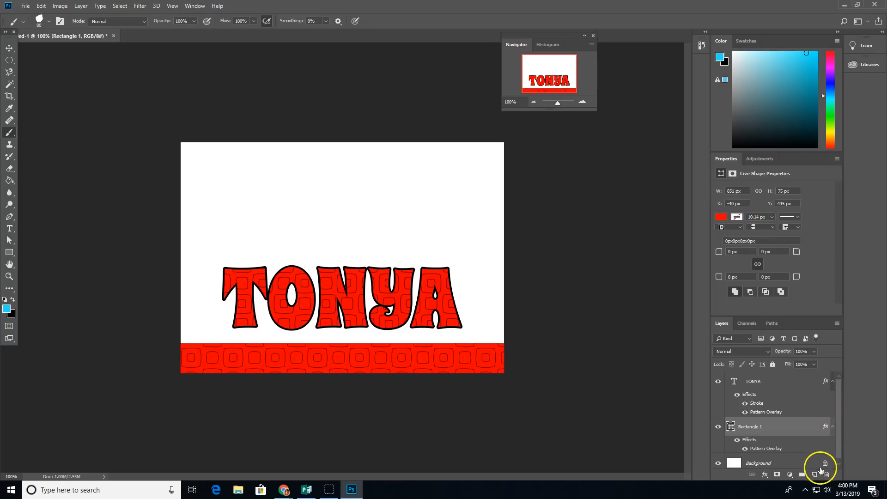
{"action": "left_click", "coordinate": [762, 383]}
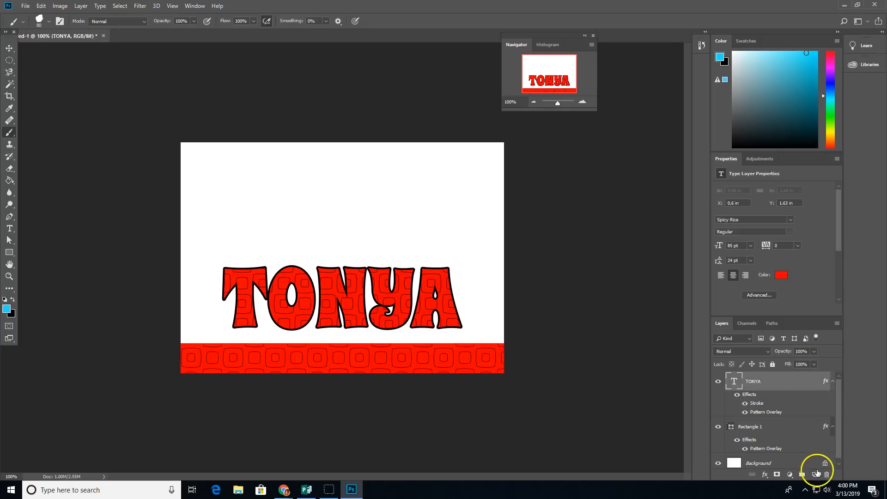
{"action": "left_click", "coordinate": [816, 475]}
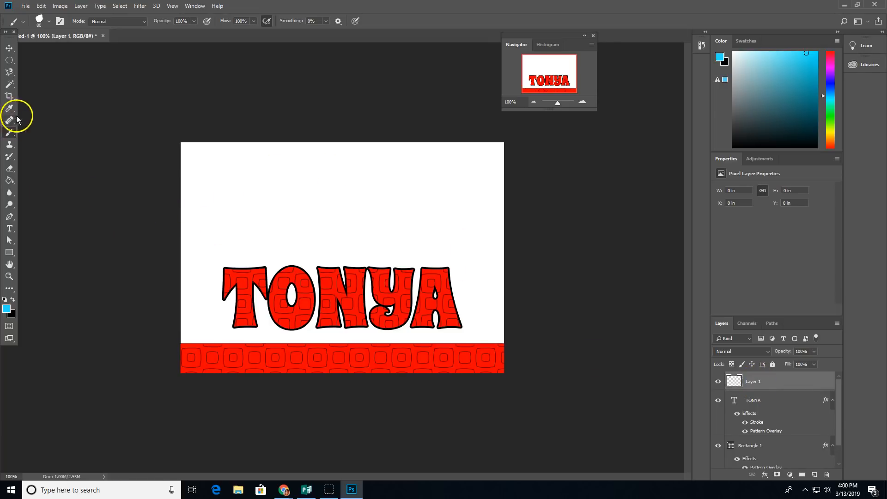
Step: Choose a 25 px brush preset from the brush preset list
{"action": "left_click", "coordinate": [48, 22]}
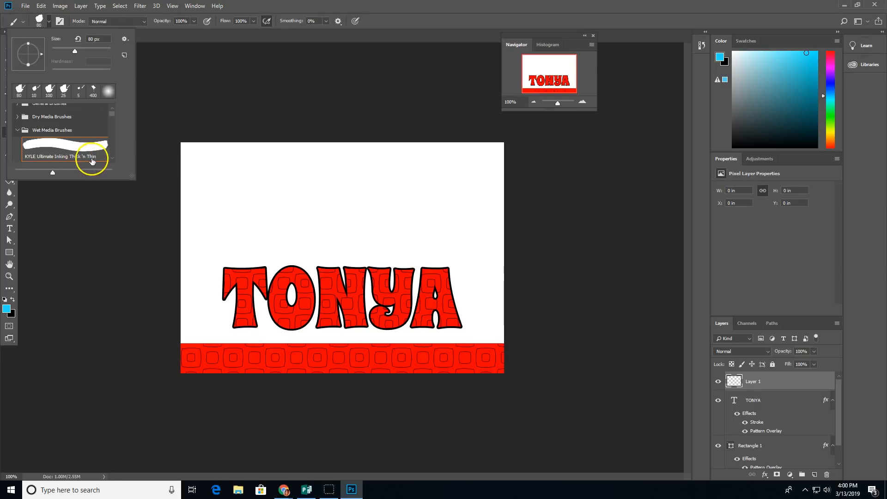
{"action": "scroll", "coordinate": [33, 133], "scroll_direction": "up", "scroll_amount": 1}
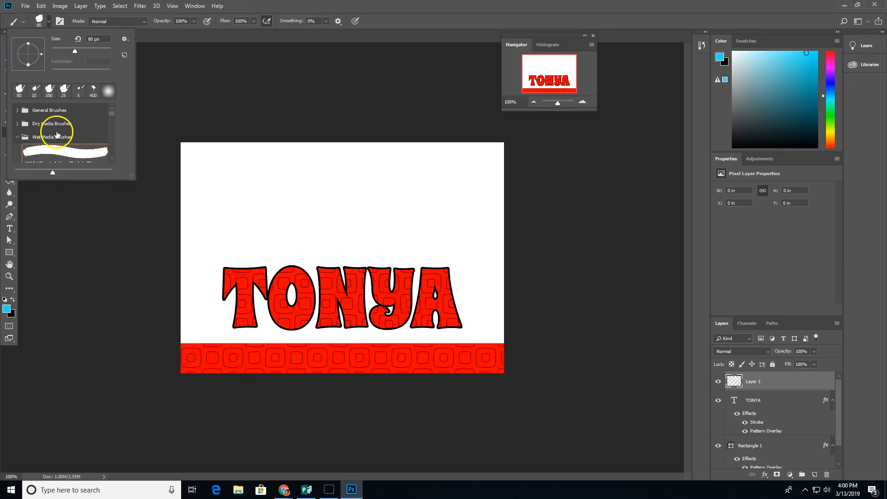
{"action": "left_click", "coordinate": [28, 139]}
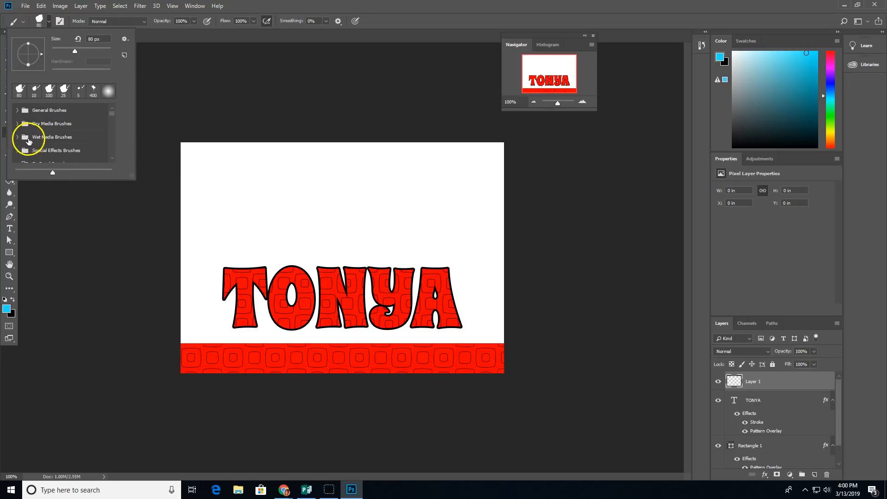
{"action": "left_click", "coordinate": [39, 140]}
{"action": "scroll", "coordinate": [61, 140], "scroll_direction": "down", "scroll_amount": 4}
{"action": "scroll", "coordinate": [77, 153], "scroll_direction": "up", "scroll_amount": 1}
{"action": "double_click", "coordinate": [54, 111]}
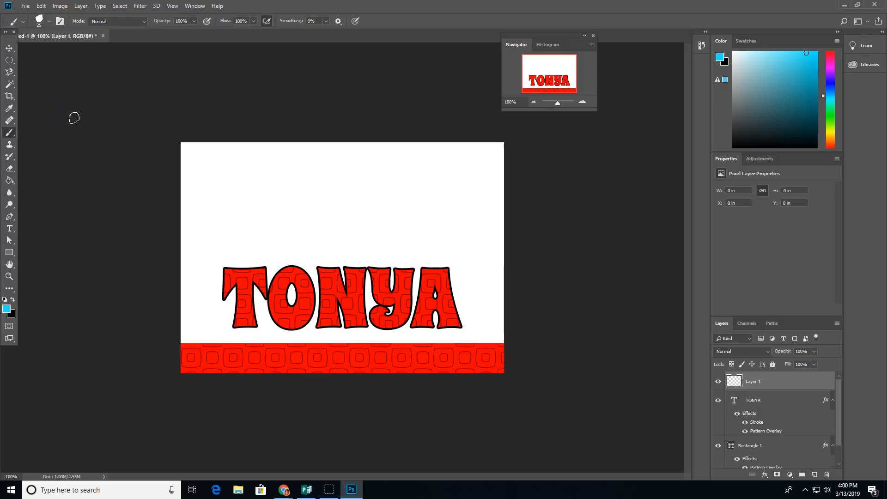
Step: Set the foreground colour to red ff0000 sampled from the bottom band
{"action": "left_click", "coordinate": [6, 309]}
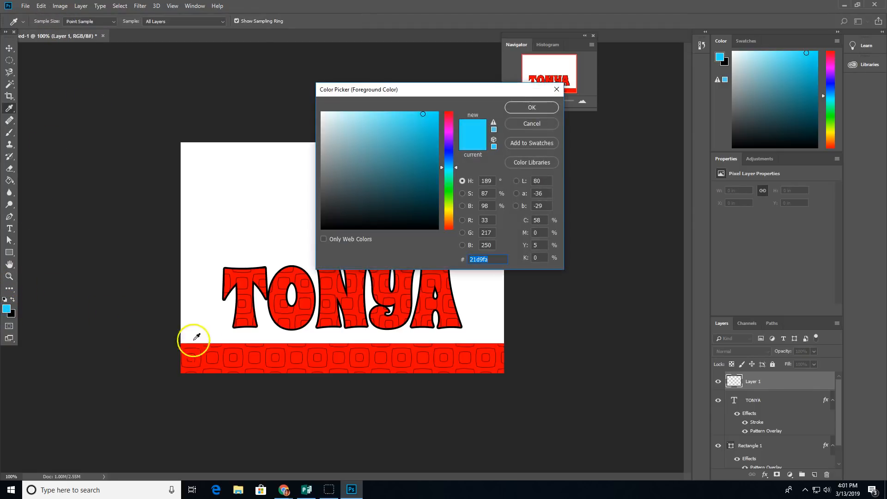
{"action": "left_click", "coordinate": [204, 352]}
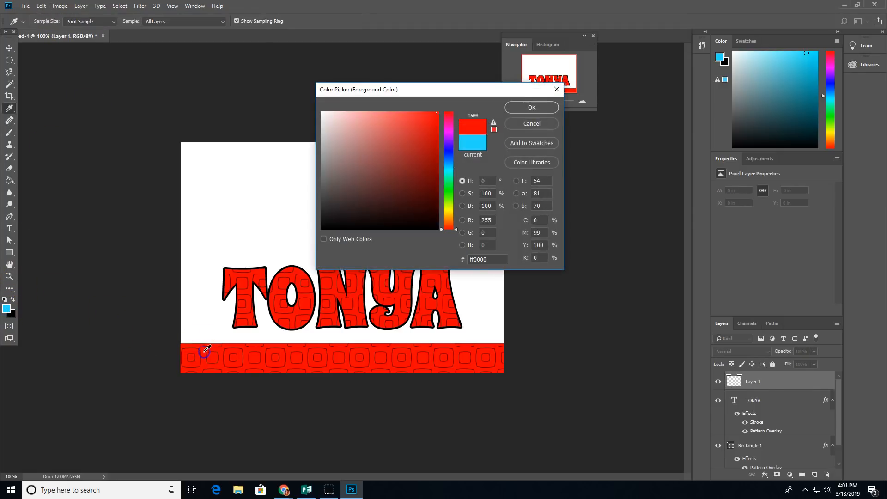
{"action": "left_click", "coordinate": [531, 108]}
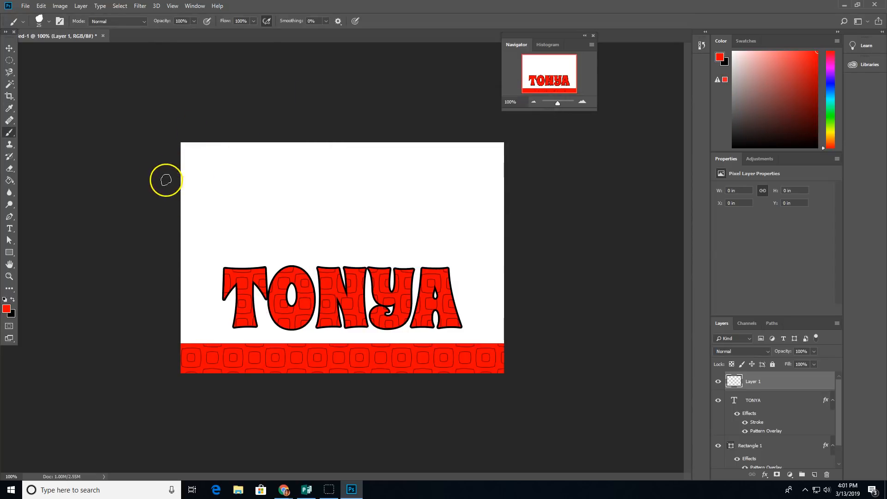
Step: Paint two red wavy strokes in each of the top-left and top-right corners
{"action": "left_click_drag", "start_coordinate": [171, 183], "coordinate": [235, 104]}
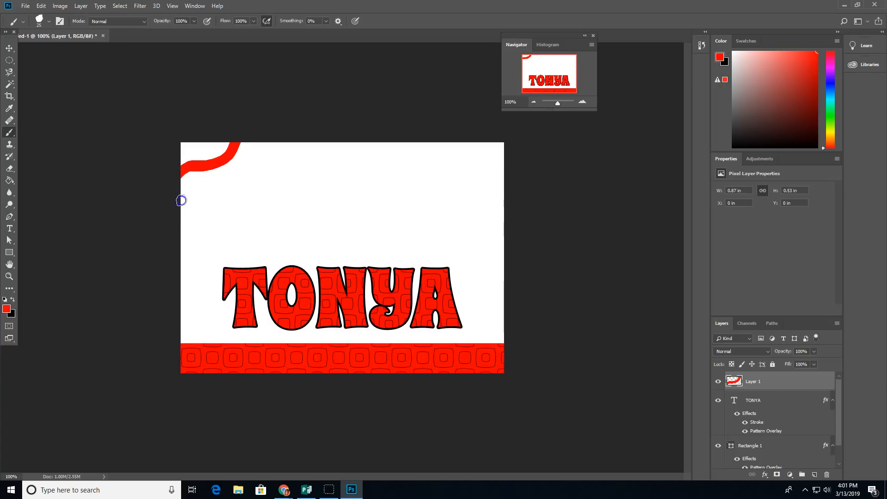
{"action": "mouse_move", "coordinate": [182, 200]}
{"action": "left_mouse_down"}
{"action": "mouse_move", "coordinate": [250, 186]}
{"action": "mouse_move", "coordinate": [274, 125]}
{"action": "left_mouse_up"}
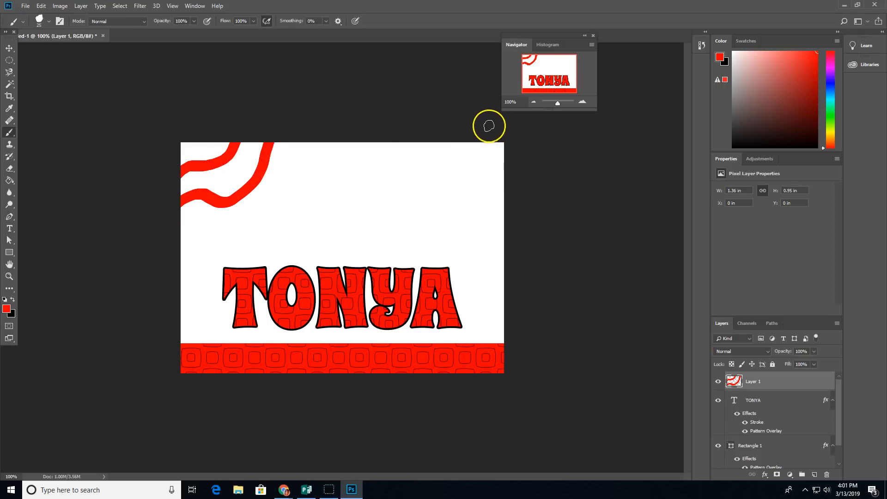
{"action": "mouse_move", "coordinate": [497, 123]}
{"action": "left_mouse_down"}
{"action": "mouse_move", "coordinate": [491, 170]}
{"action": "mouse_move", "coordinate": [504, 189]}
{"action": "left_mouse_up"}
{"action": "mouse_move", "coordinate": [428, 115]}
{"action": "left_mouse_down"}
{"action": "mouse_move", "coordinate": [456, 179]}
{"action": "mouse_move", "coordinate": [489, 226]}
{"action": "left_mouse_up"}
Step: Rename Layer 1 to 'Brushstrokes'
{"action": "left_click", "coordinate": [755, 387]}
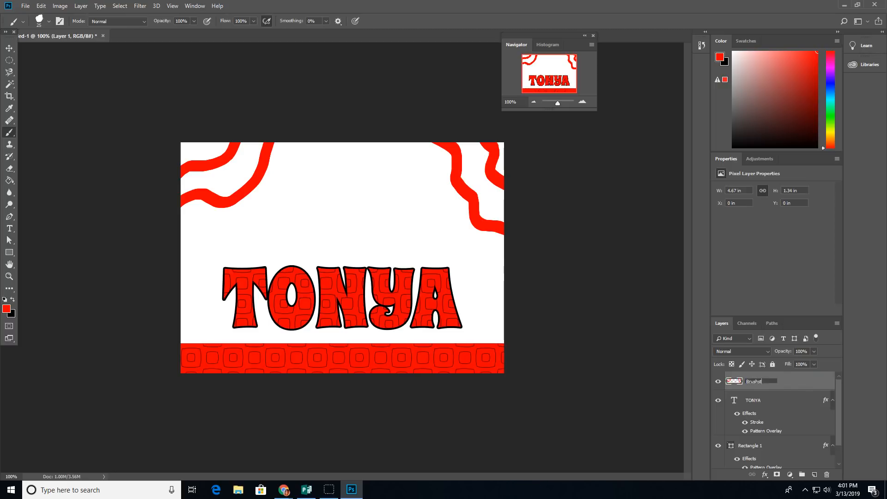
{"action": "type", "text": "Brushstrokes"}
{"action": "key", "text": "Return"}
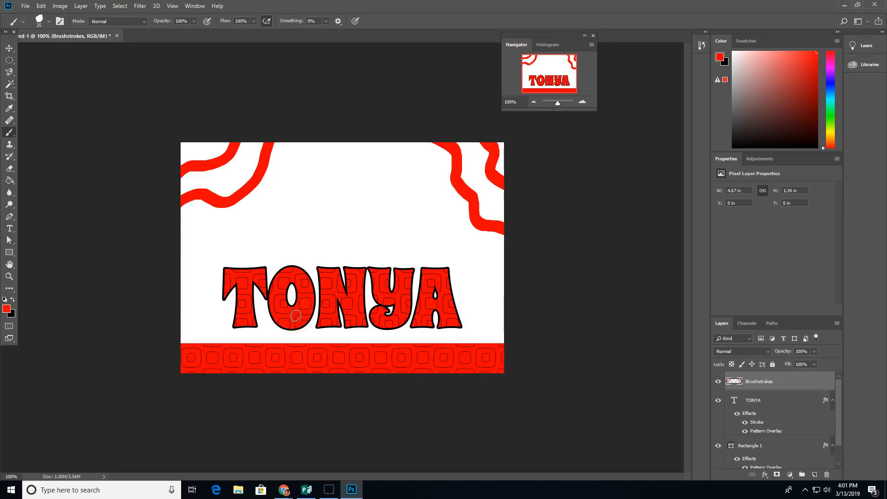
Step: In Chrome, go to the Photoshop Brushes site and browse its full list of free brushes
{"action": "mouse_move", "coordinate": [280, 489]}
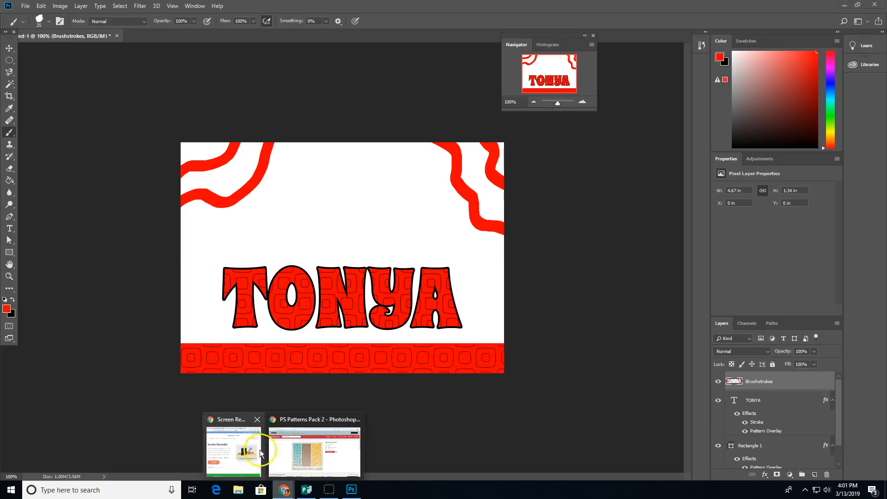
{"action": "left_click", "coordinate": [282, 449]}
{"action": "left_click", "coordinate": [66, 10]}
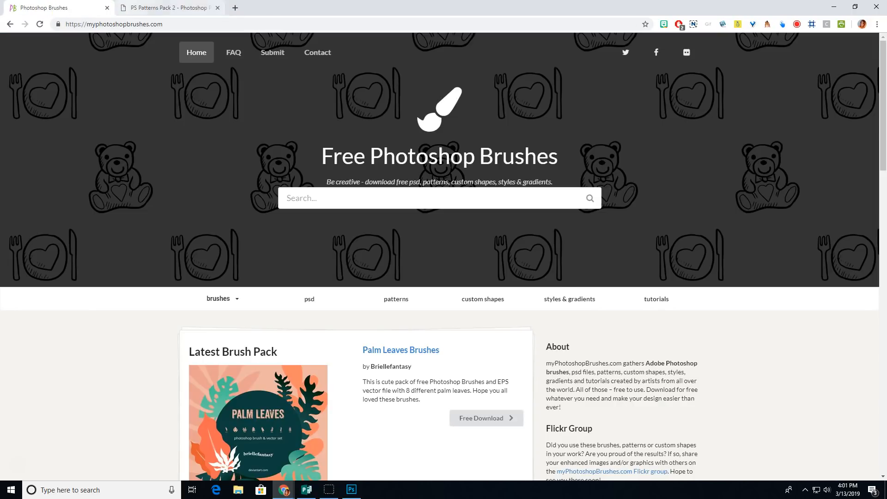
{"action": "left_click", "coordinate": [171, 7]}
{"action": "left_click", "coordinate": [52, 8]}
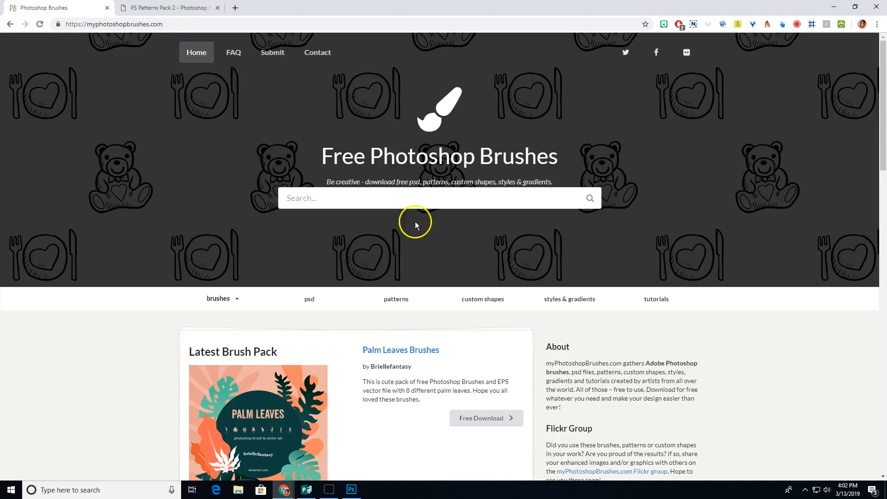
{"action": "scroll", "coordinate": [420, 202], "scroll_direction": "down", "scroll_amount": 3}
{"action": "scroll", "coordinate": [423, 205], "scroll_direction": "down", "scroll_amount": 5}
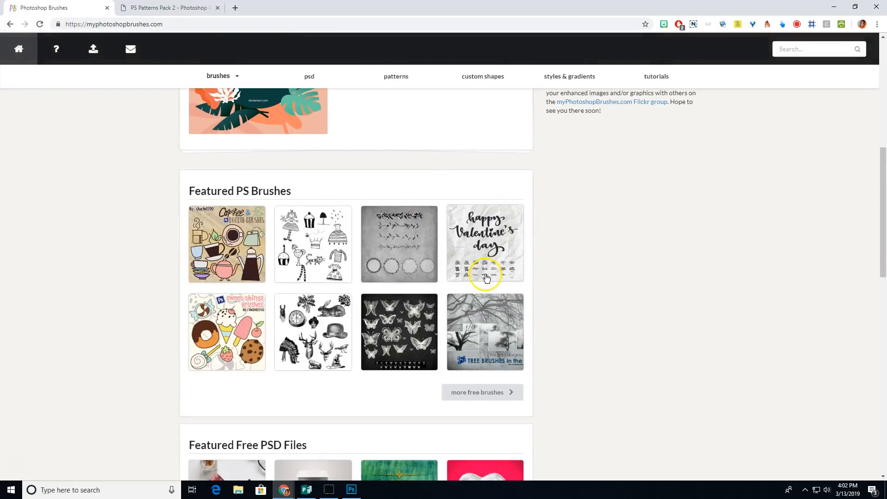
{"action": "scroll", "coordinate": [481, 277], "scroll_direction": "down", "scroll_amount": 2}
{"action": "left_click", "coordinate": [472, 300]}
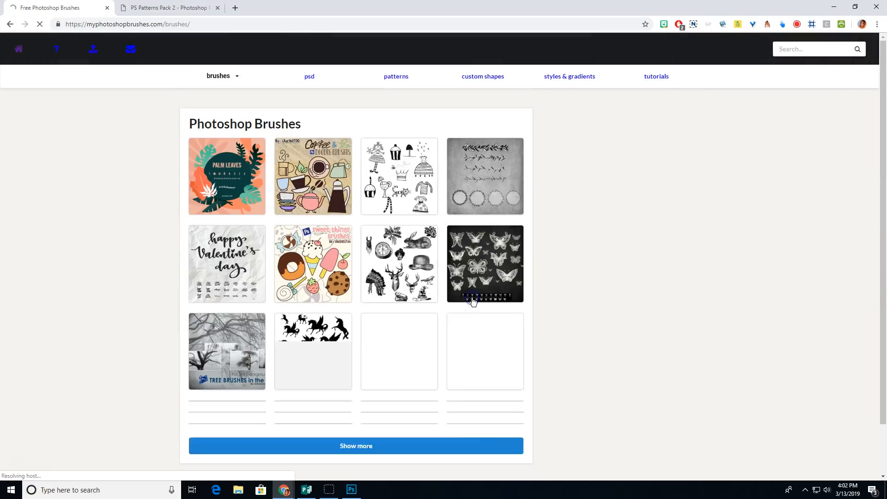
{"action": "scroll", "coordinate": [551, 286], "scroll_direction": "down", "scroll_amount": 1}
{"action": "scroll", "coordinate": [552, 286], "scroll_direction": "down", "scroll_amount": 3}
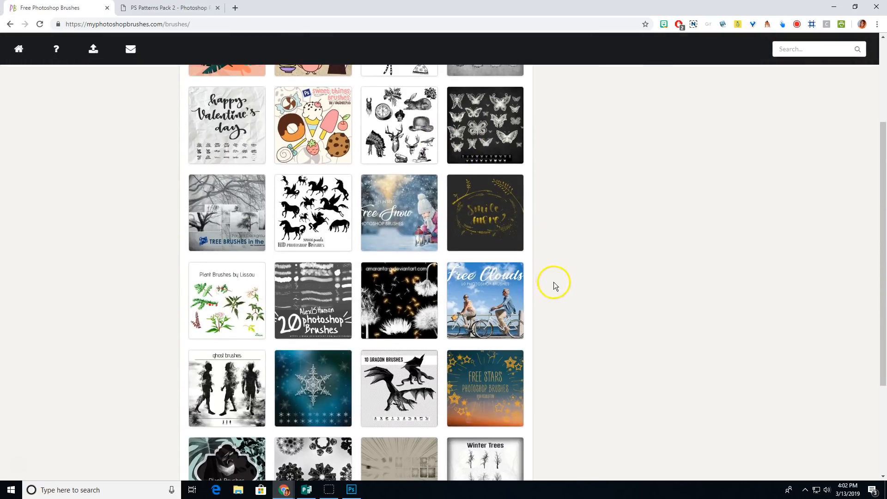
{"action": "scroll", "coordinate": [572, 287], "scroll_direction": "down", "scroll_amount": 2}
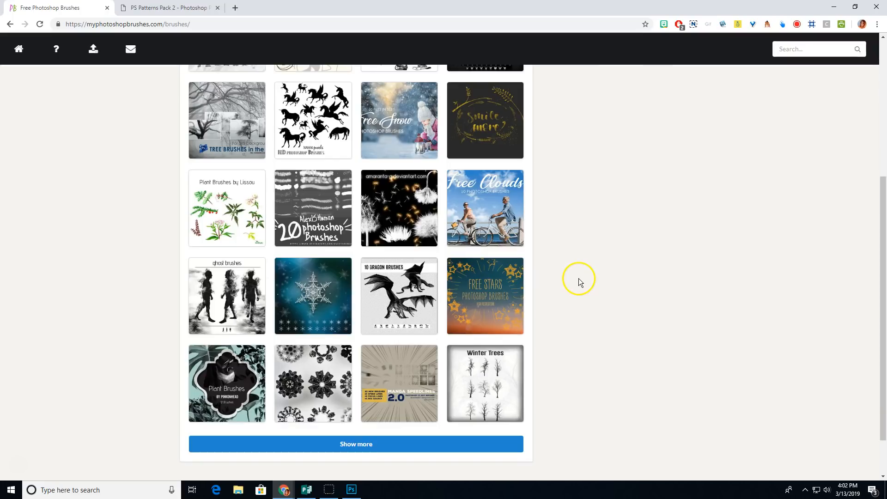
{"action": "scroll", "coordinate": [581, 280], "scroll_direction": "up", "scroll_amount": 1}
{"action": "scroll", "coordinate": [572, 293], "scroll_direction": "down", "scroll_amount": 1}
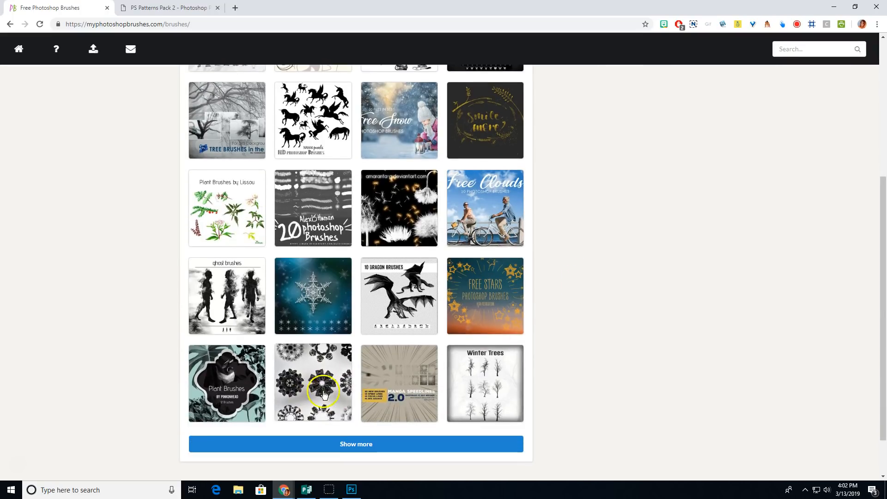
{"action": "scroll", "coordinate": [293, 377], "scroll_direction": "up", "scroll_amount": 4}
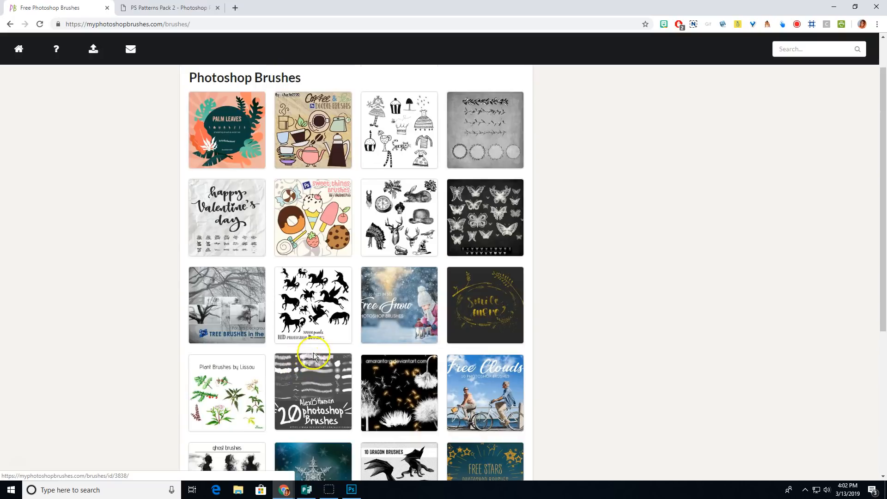
Step: Download the Palm Leaves Brushes zip to the Desktop and open it
{"action": "left_click", "coordinate": [227, 131]}
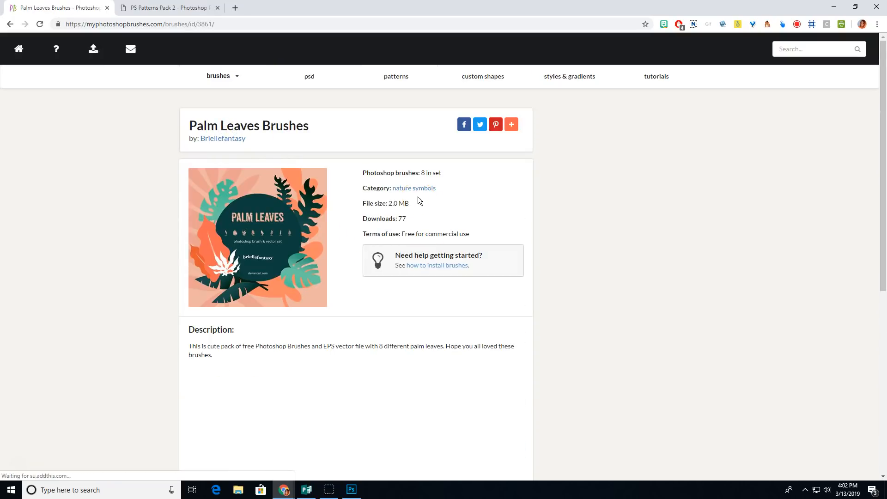
{"action": "scroll", "coordinate": [290, 223], "scroll_direction": "down", "scroll_amount": 3}
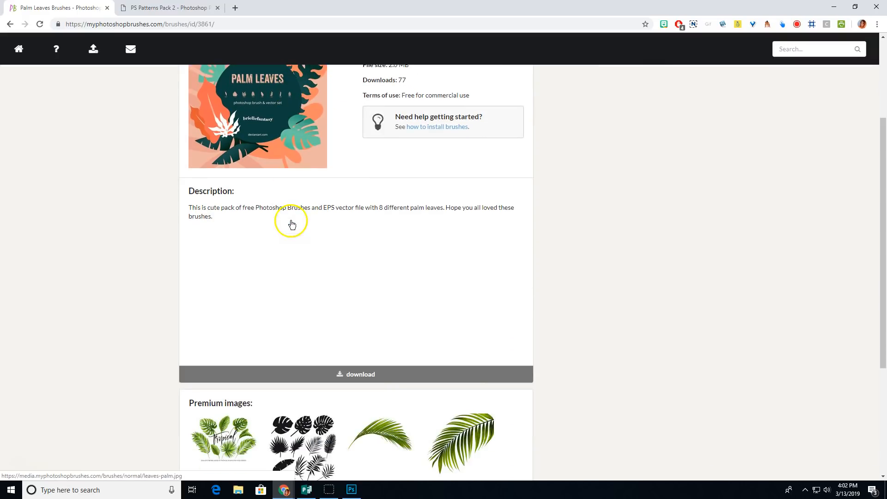
{"action": "left_click", "coordinate": [354, 372]}
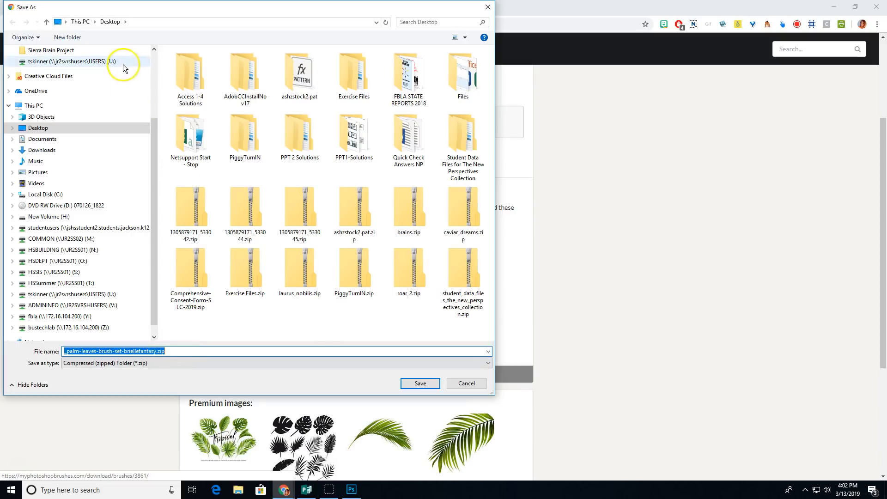
{"action": "left_click", "coordinate": [419, 383]}
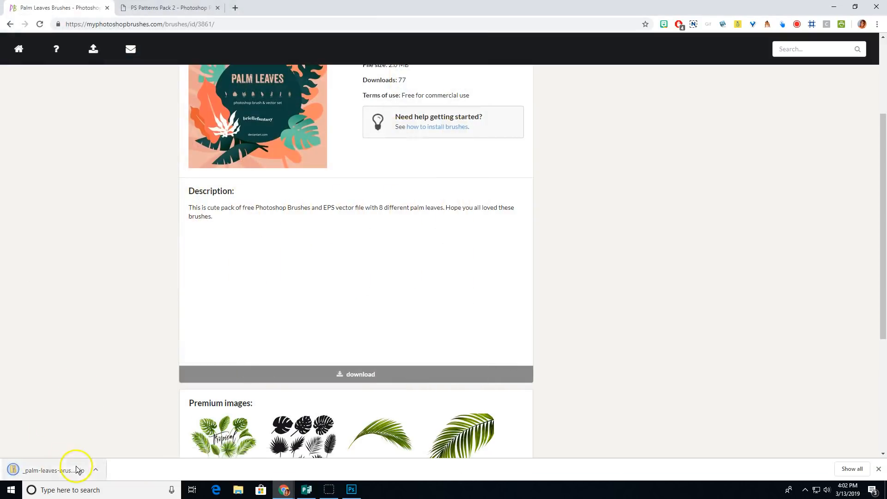
{"action": "left_click", "coordinate": [74, 470]}
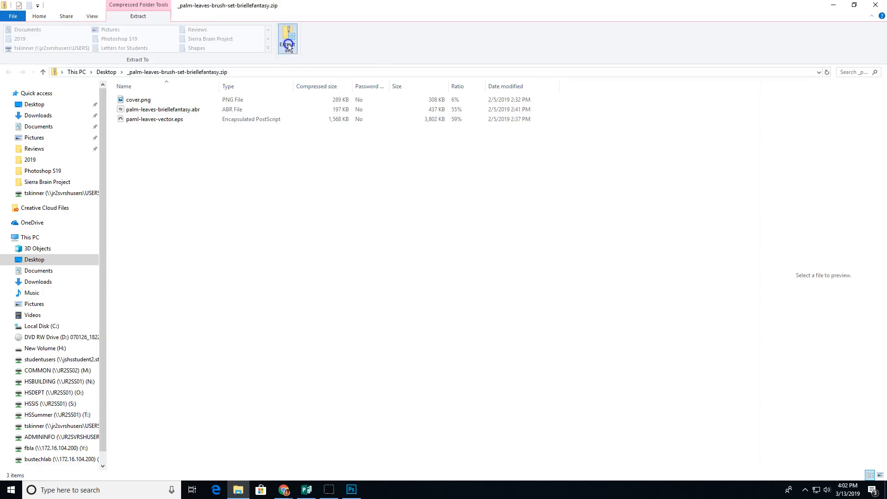
Step: Extract the zip, copy palm-leaves-briellefantasy.abr into Photoshop S19, and return to Photoshop
{"action": "left_click", "coordinate": [528, 331]}
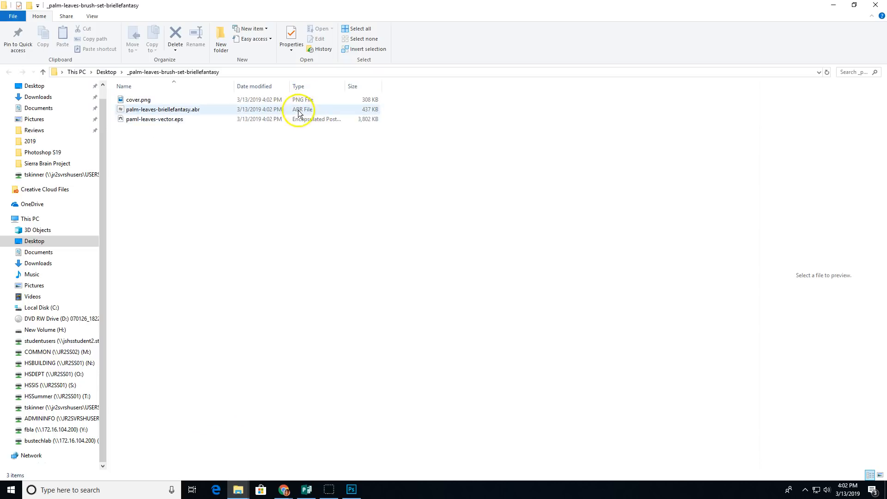
{"action": "left_click_drag", "start_coordinate": [134, 109], "coordinate": [51, 154]}
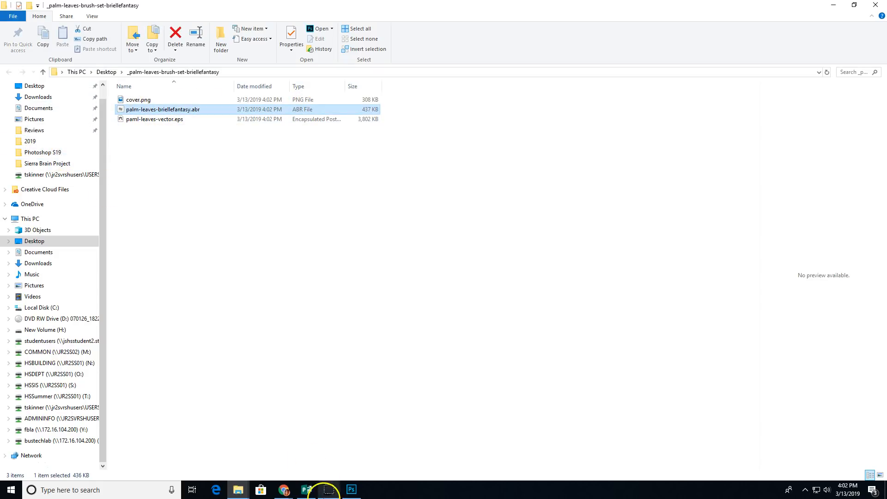
{"action": "left_click", "coordinate": [351, 489]}
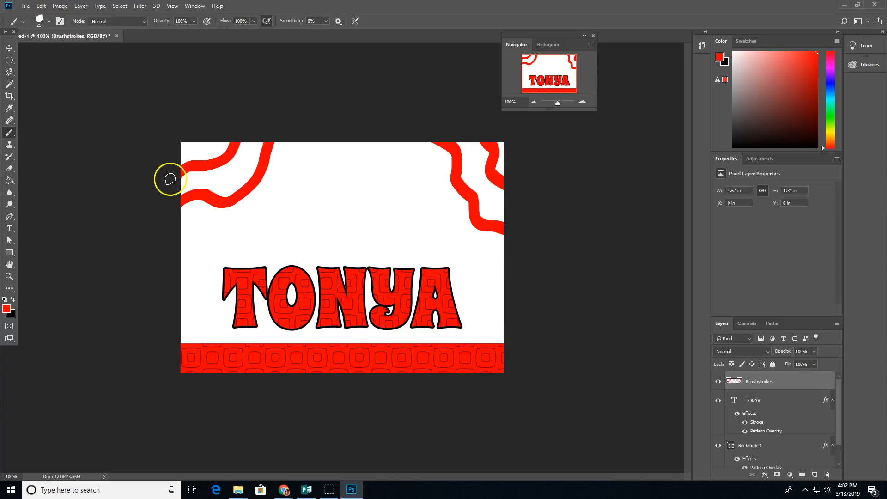
Step: Import palm-leaves-briellefantasy.abr from the Photoshop S19 folder into the brush presets
{"action": "left_click", "coordinate": [49, 21]}
{"action": "left_click", "coordinate": [50, 22]}
{"action": "left_click", "coordinate": [49, 22]}
{"action": "left_click", "coordinate": [124, 39]}
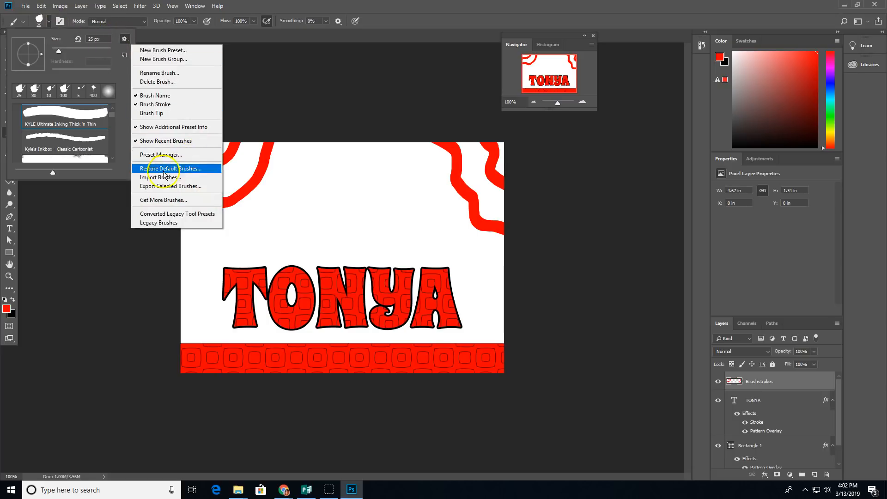
{"action": "left_click", "coordinate": [171, 179]}
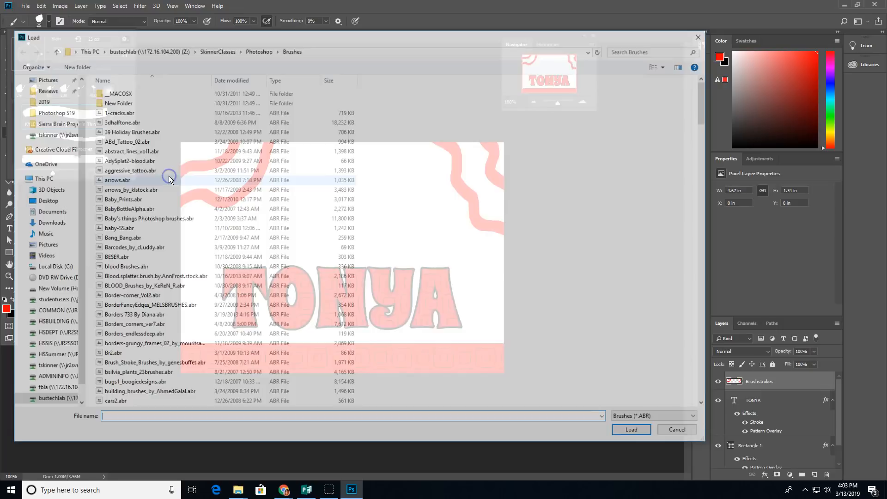
{"action": "left_click", "coordinate": [52, 112]}
{"action": "left_click", "coordinate": [158, 131]}
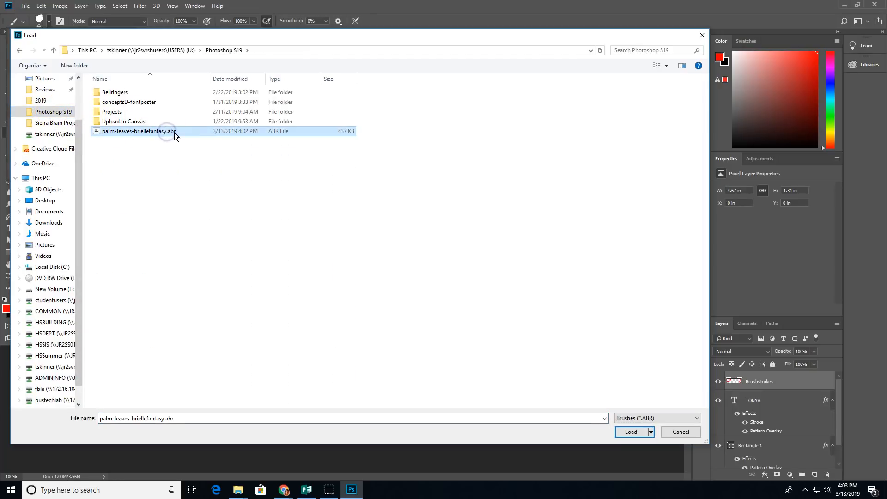
{"action": "left_click", "coordinate": [631, 432]}
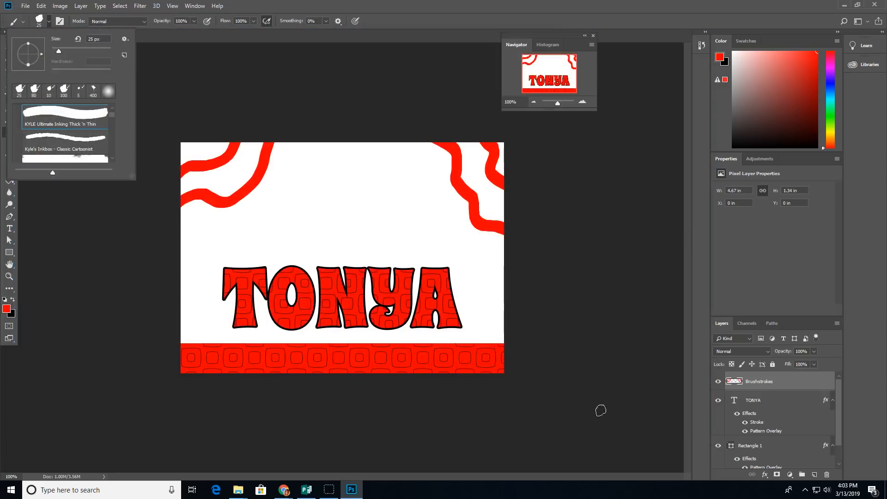
{"action": "mouse_move", "coordinate": [112, 120]}
{"action": "left_mouse_down"}
{"action": "mouse_move", "coordinate": [111, 112]}
{"action": "mouse_move", "coordinate": [113, 156]}
{"action": "left_mouse_up"}
Step: Select the palm leaves 02 brush from the imported group and shrink it to 150 px
{"action": "left_click", "coordinate": [17, 157]}
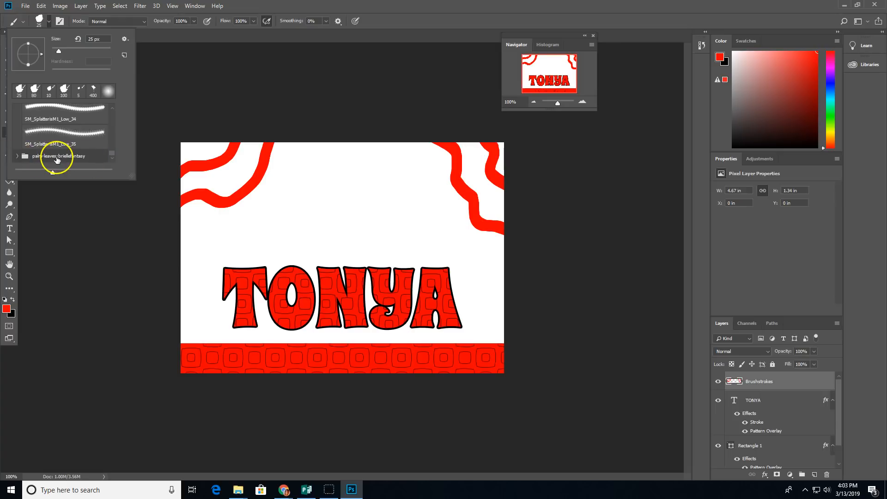
{"action": "scroll", "coordinate": [70, 143], "scroll_direction": "down", "scroll_amount": 5}
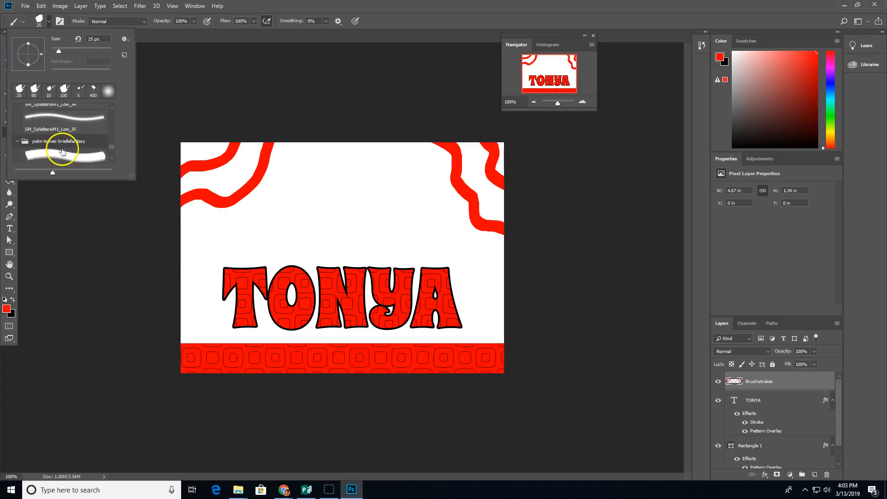
{"action": "scroll", "coordinate": [70, 143], "scroll_direction": "up", "scroll_amount": 2}
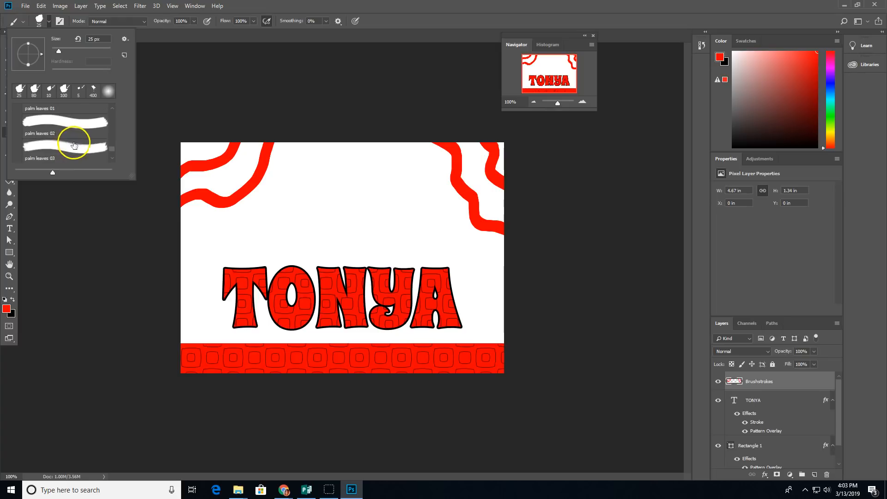
{"action": "left_click", "coordinate": [43, 124]}
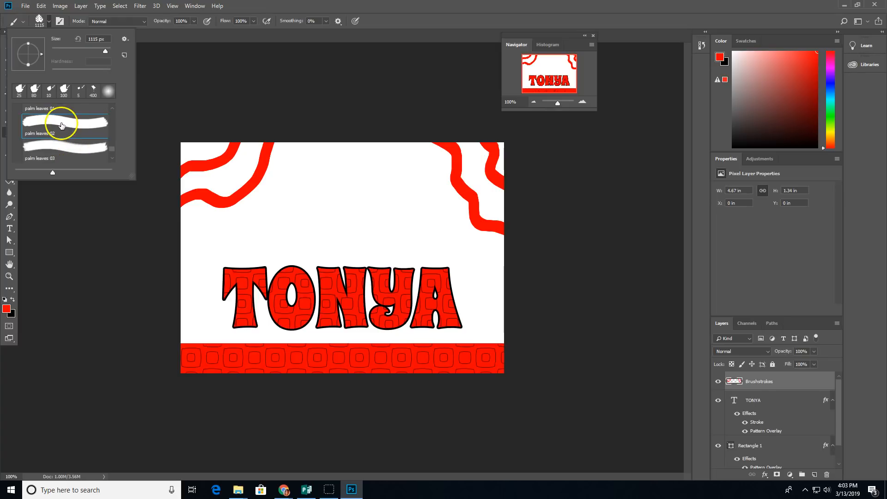
{"action": "double_click", "coordinate": [63, 123]}
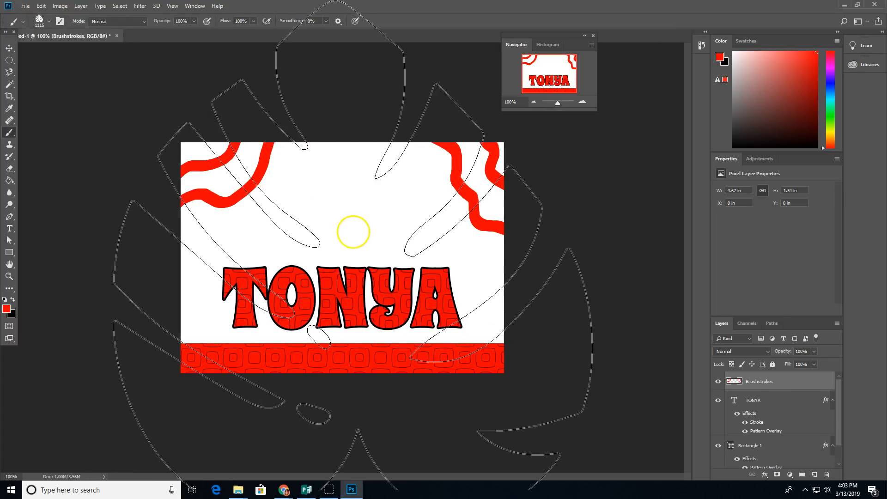
{"action": "key", "text": "bracketleft"}
{"action": "key", "text": "bracketleft"}
{"action": "key", "text": "bracketleft"}
{"action": "key", "text": "bracketleft"}
{"action": "key", "text": "bracketleft"}
{"action": "key", "text": "bracketleft"}
{"action": "key", "text": "bracketleft"}
{"action": "key", "text": "bracketleft"}
{"action": "key", "text": "bracketleft"}
{"action": "key", "text": "bracketleft"}
{"action": "key", "text": "bracketleft"}
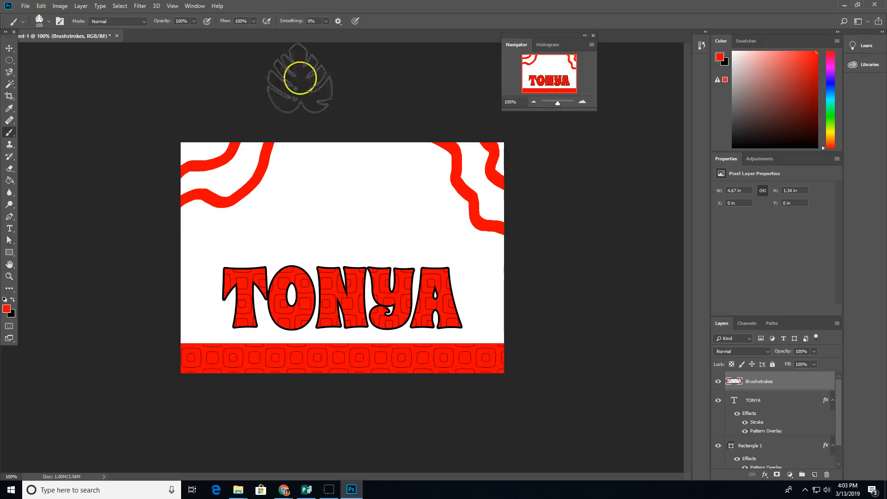
{"action": "left_click", "coordinate": [193, 6]}
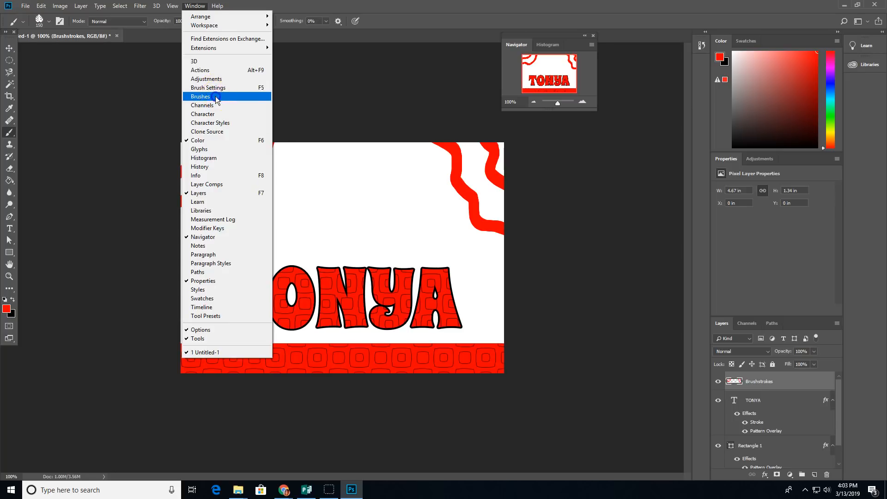
Step: Rotate the leaf brush tip in Brush Settings and stamp a red monstera leaf at the top left
{"action": "left_click", "coordinate": [215, 96]}
{"action": "left_click", "coordinate": [567, 63]}
{"action": "left_click", "coordinate": [557, 61]}
{"action": "left_click", "coordinate": [537, 62]}
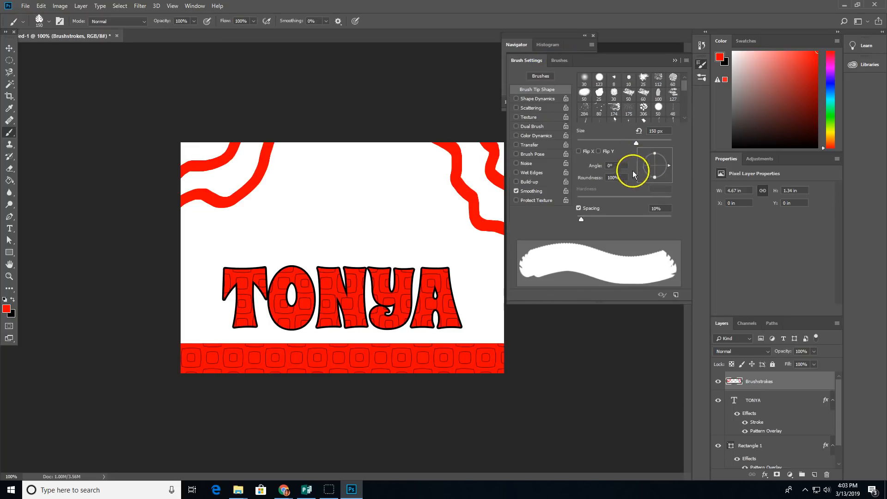
{"action": "mouse_move", "coordinate": [666, 162]}
{"action": "left_mouse_down"}
{"action": "mouse_move", "coordinate": [658, 154]}
{"action": "mouse_move", "coordinate": [643, 158]}
{"action": "left_mouse_up"}
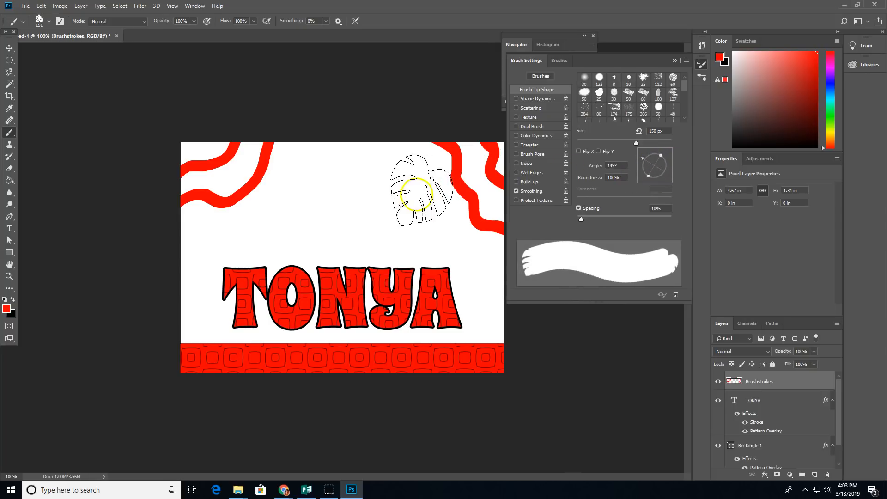
{"action": "left_click", "coordinate": [300, 197]}
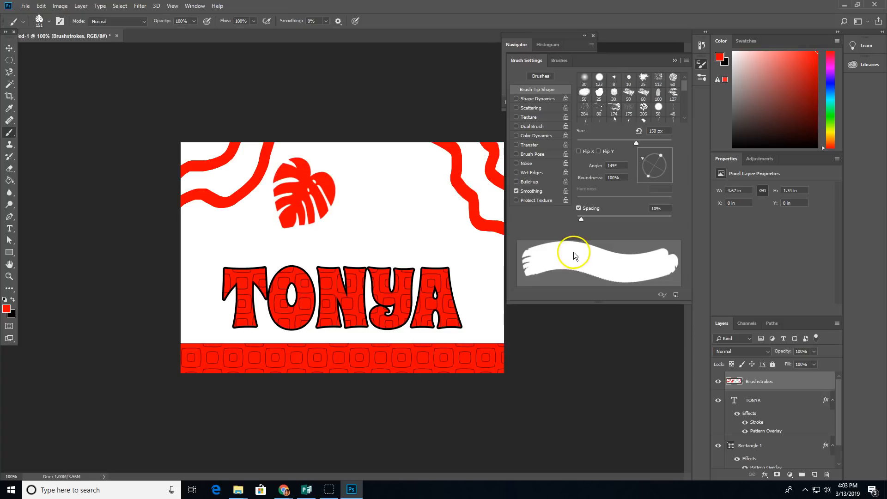
Step: Stamp two more red leaves at 30° and -76°, then toggle Brushstrokes visibility to compare
{"action": "left_click_drag", "start_coordinate": [644, 160], "coordinate": [667, 159]}
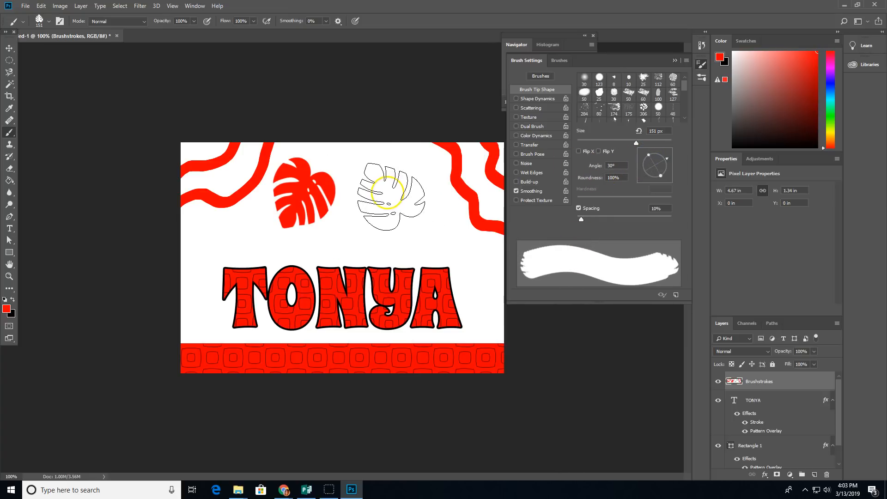
{"action": "left_click", "coordinate": [379, 179]}
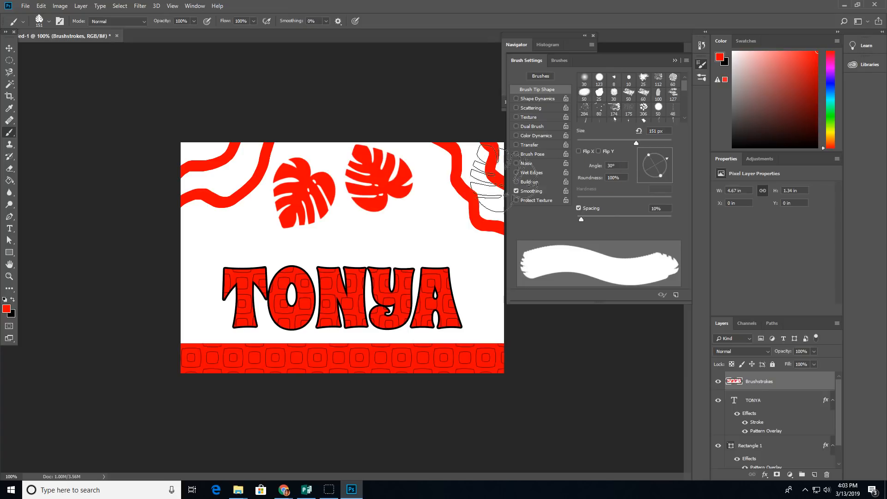
{"action": "left_click_drag", "start_coordinate": [669, 162], "coordinate": [658, 181]}
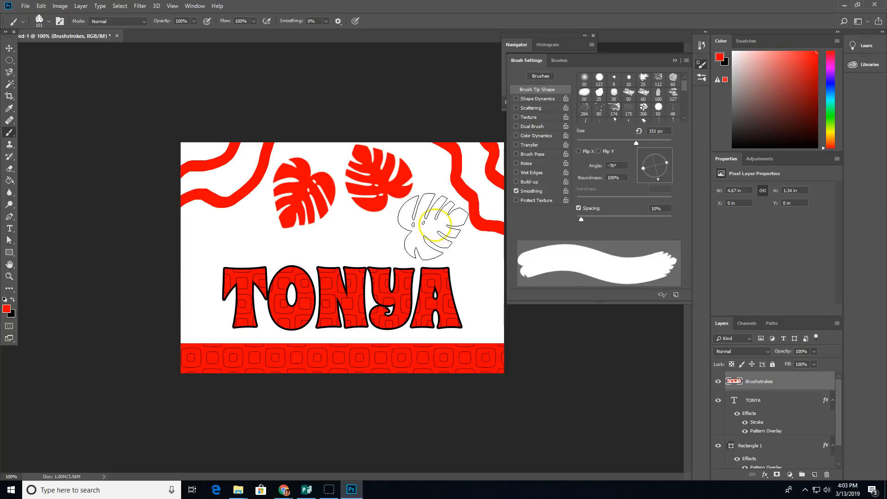
{"action": "left_click", "coordinate": [433, 225]}
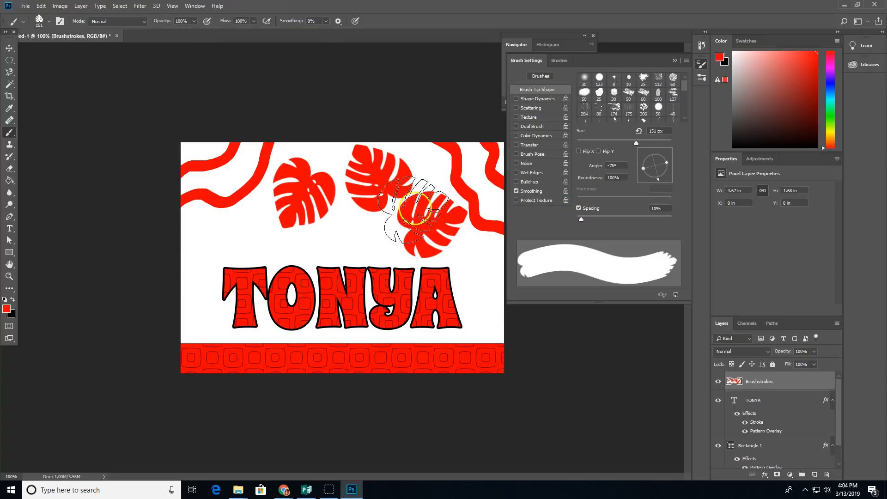
{"action": "left_click", "coordinate": [718, 381]}
{"action": "left_click", "coordinate": [718, 381]}
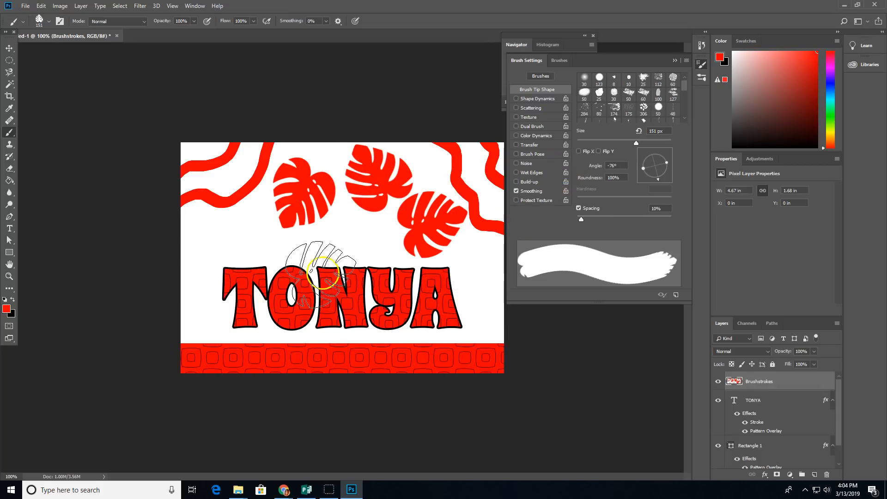
{"action": "left_click", "coordinate": [9, 277]}
Step: Zoom to 200% on TONYA, target the TONYA text layer, and pick the Eraser
{"action": "left_click", "coordinate": [298, 296]}
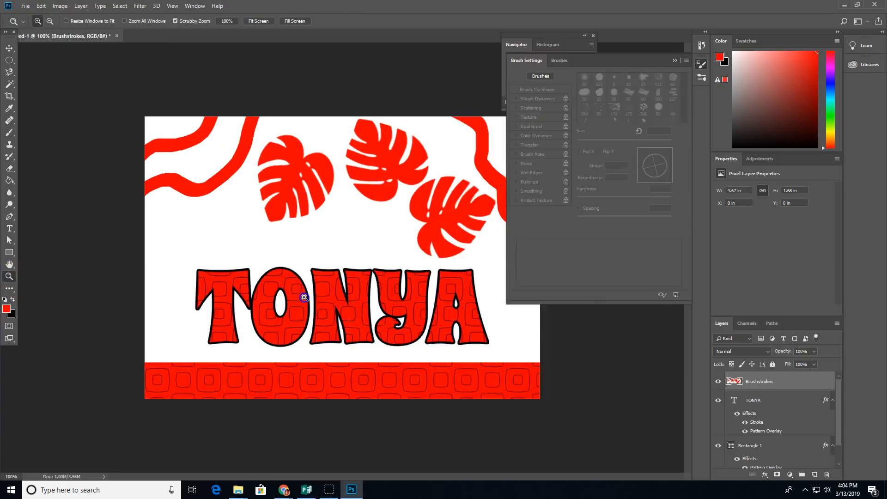
{"action": "scroll", "coordinate": [229, 243], "scroll_direction": "down", "scroll_amount": 3}
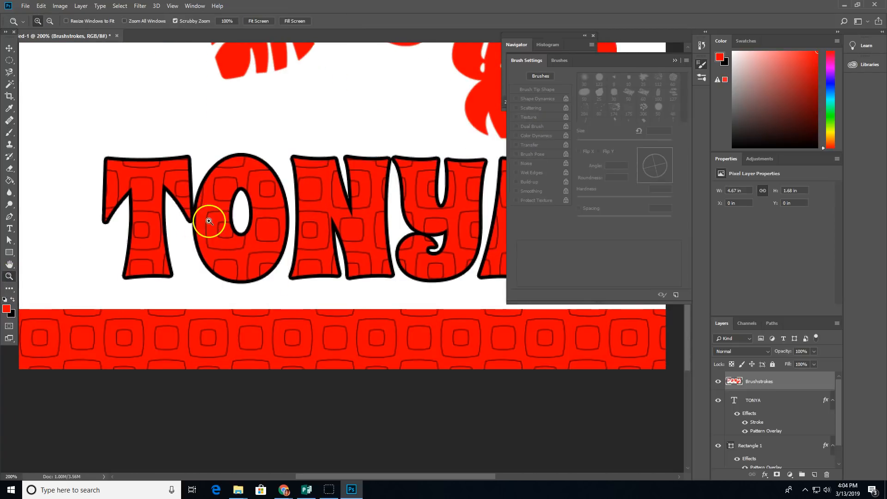
{"action": "left_click", "coordinate": [745, 401]}
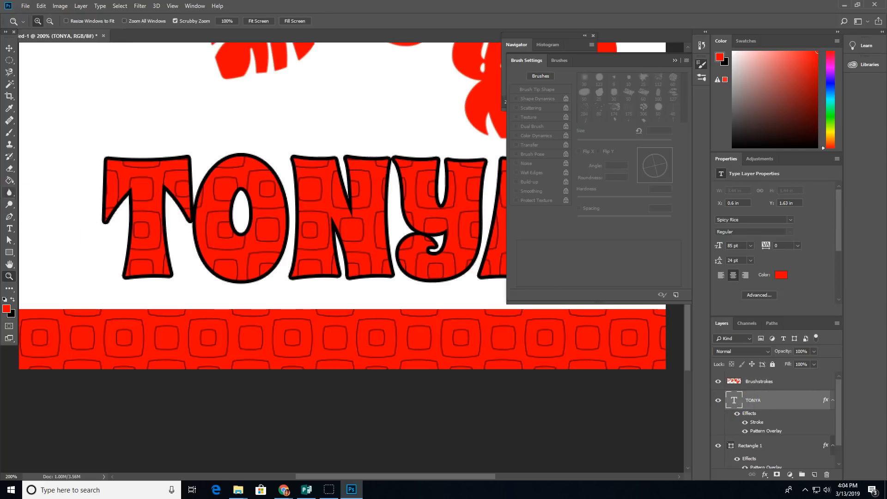
{"action": "left_click", "coordinate": [10, 169]}
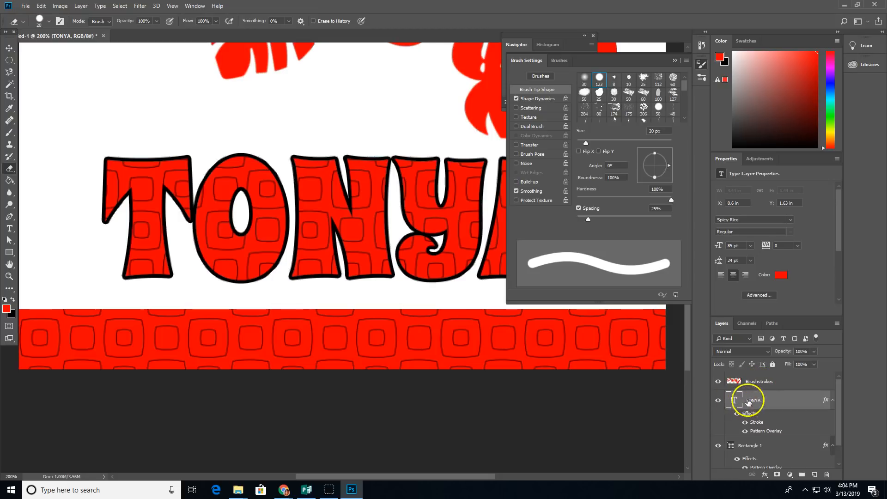
Step: Rasterize the TONYA type layer into pixels, keeping its Stroke and Pattern Overlay effects
{"action": "right_click", "coordinate": [802, 400]}
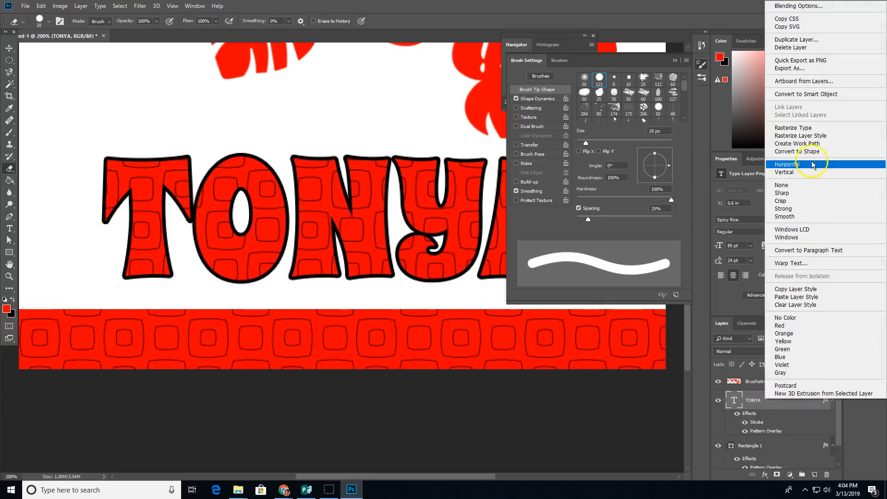
{"action": "left_click", "coordinate": [807, 128]}
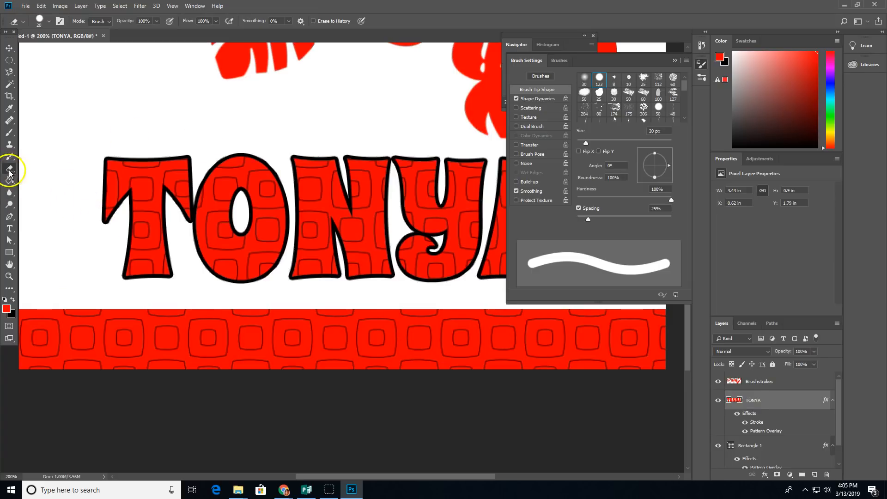
Step: Set the eraser to the palm leaves 06 tip at 175 px and 176°, then notch the T's left edge
{"action": "left_click", "coordinate": [50, 21]}
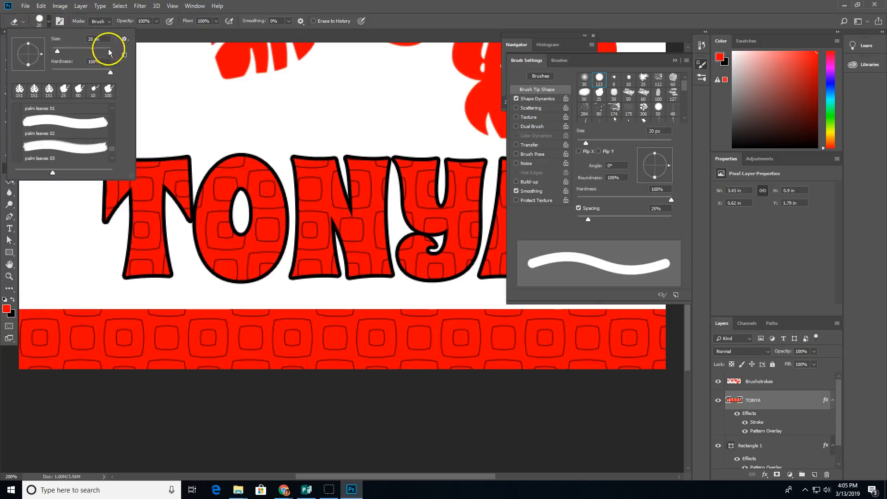
{"action": "left_click", "coordinate": [113, 158]}
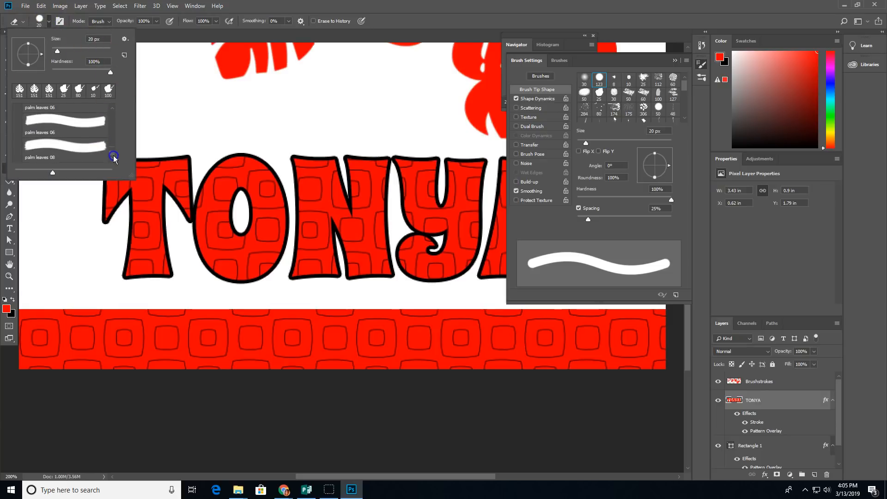
{"action": "double_click", "coordinate": [59, 152]}
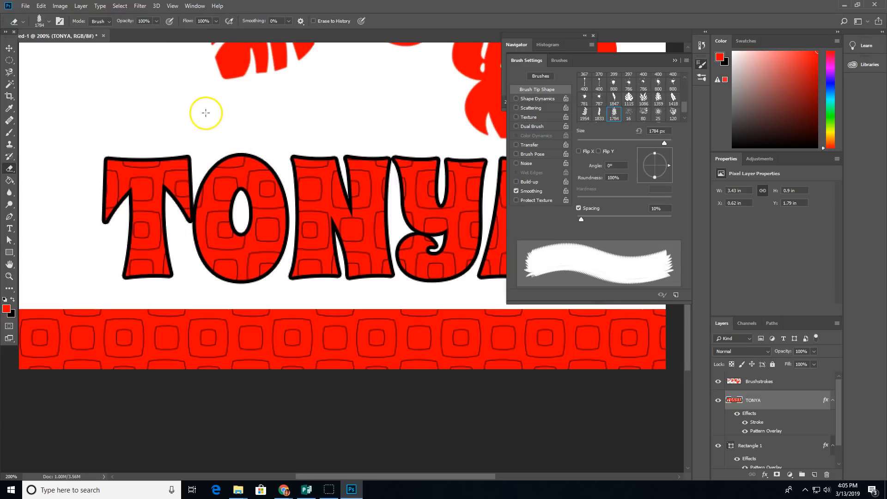
{"action": "key", "text": "bracketleft"}
{"action": "key", "text": "bracketleft"}
{"action": "key", "text": "bracketleft"}
{"action": "key", "text": "bracketleft"}
{"action": "key", "text": "bracketleft"}
{"action": "key", "text": "bracketleft"}
{"action": "key", "text": "bracketleft"}
{"action": "key", "text": "bracketleft"}
{"action": "key", "text": "bracketleft"}
{"action": "key", "text": "bracketleft"}
{"action": "key", "text": "bracketleft"}
{"action": "key", "text": "bracketleft"}
{"action": "key", "text": "bracketleft"}
{"action": "key", "text": "bracketleft"}
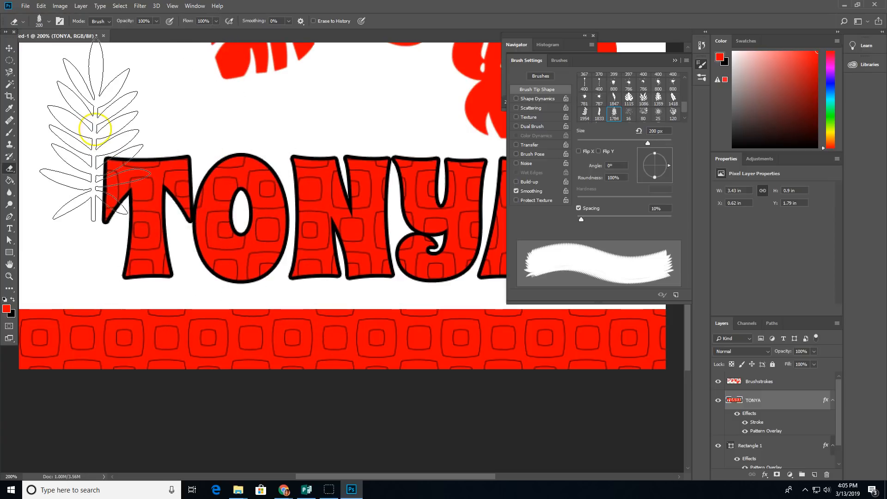
{"action": "left_click", "coordinate": [49, 21]}
{"action": "double_click", "coordinate": [56, 134]}
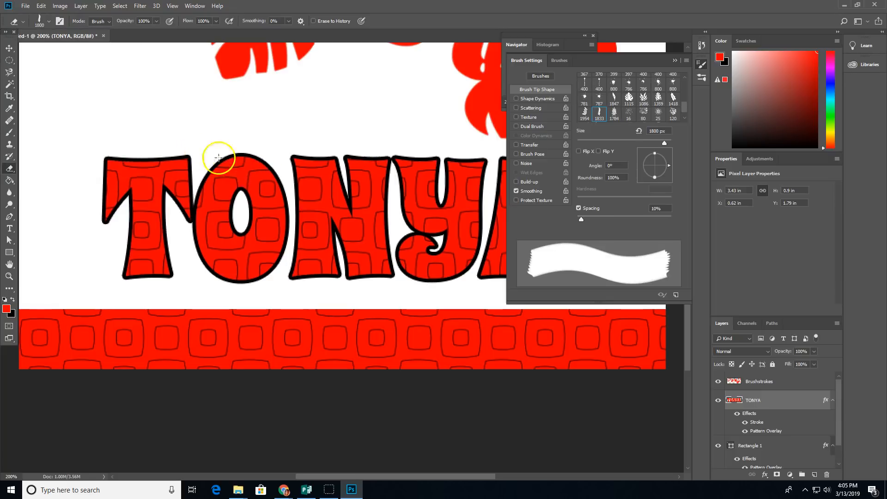
{"action": "key", "text": "bracketleft"}
{"action": "key", "text": "bracketleft"}
{"action": "key", "text": "bracketleft"}
{"action": "key", "text": "bracketleft"}
{"action": "key", "text": "bracketleft"}
{"action": "key", "text": "bracketleft"}
{"action": "key", "text": "bracketleft"}
{"action": "key", "text": "bracketleft"}
{"action": "key", "text": "bracketleft"}
{"action": "key", "text": "bracketleft"}
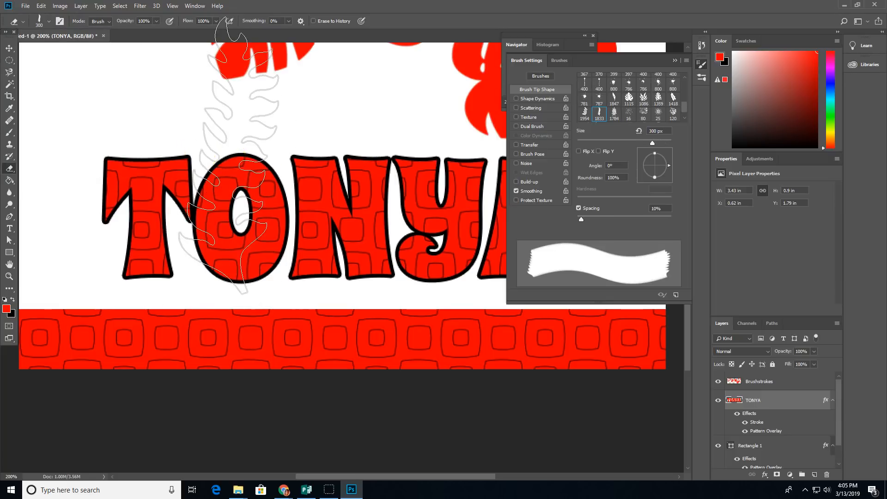
{"action": "key", "text": "bracketleft"}
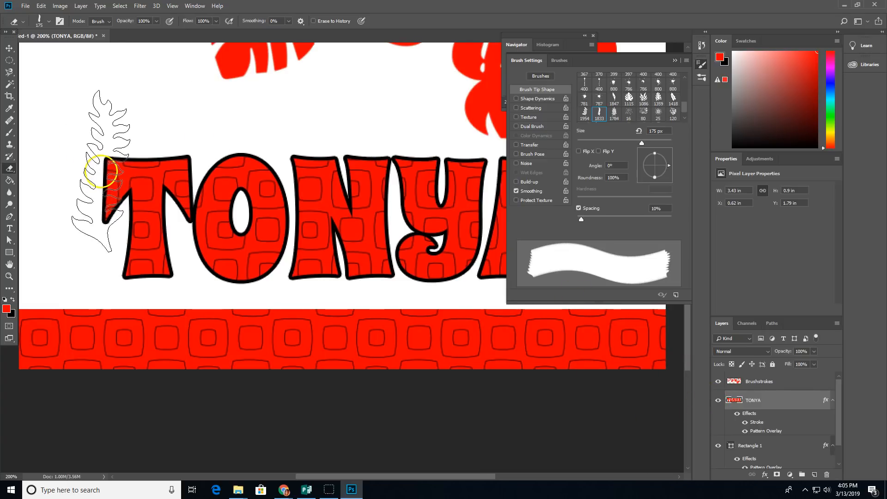
{"action": "mouse_move", "coordinate": [668, 167]}
{"action": "left_mouse_down"}
{"action": "mouse_move", "coordinate": [656, 154]}
{"action": "mouse_move", "coordinate": [643, 167]}
{"action": "left_mouse_up"}
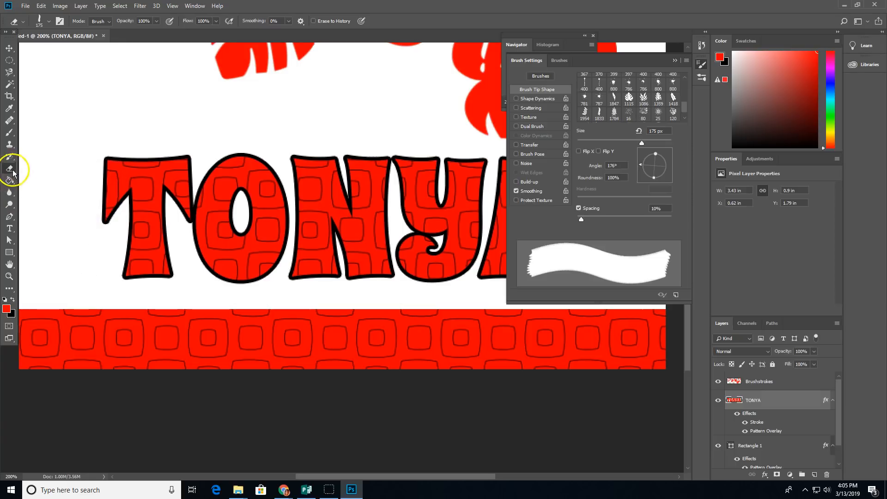
{"action": "left_click", "coordinate": [92, 180]}
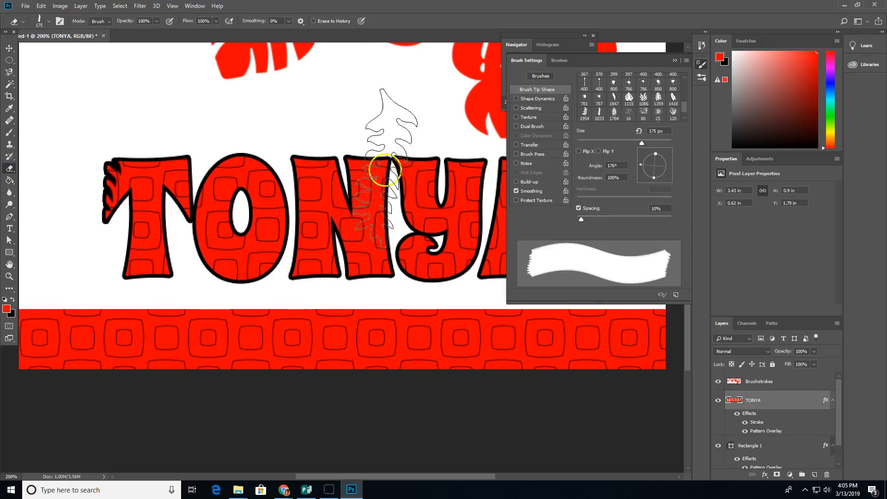
Step: Hide TONYA's Stroke, rotate the leaf tip to 148°, and erase leaf shapes from A, N and O
{"action": "left_click", "coordinate": [745, 424]}
{"action": "left_click_drag", "start_coordinate": [368, 476], "coordinate": [415, 478]}
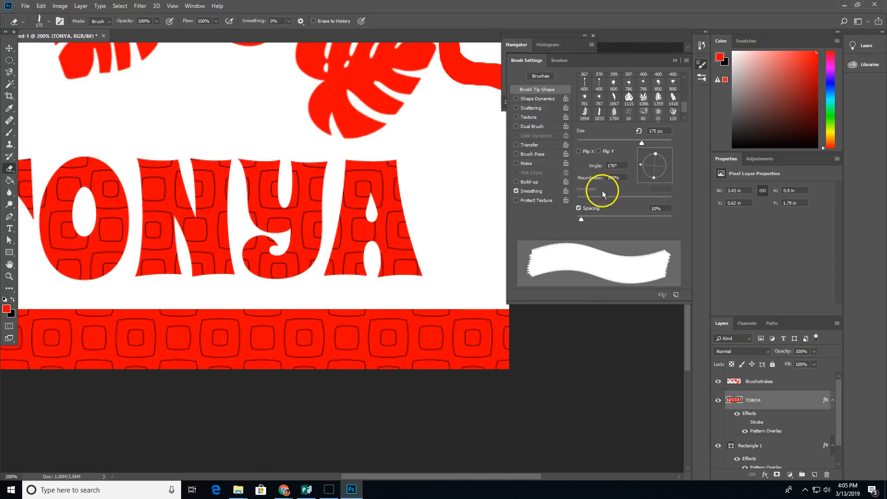
{"action": "left_click_drag", "start_coordinate": [641, 167], "coordinate": [643, 158]}
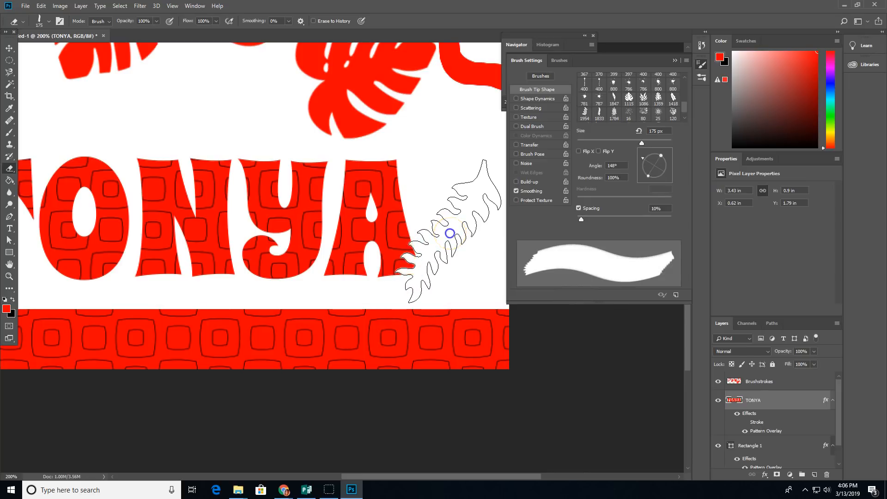
{"action": "left_click", "coordinate": [450, 234]}
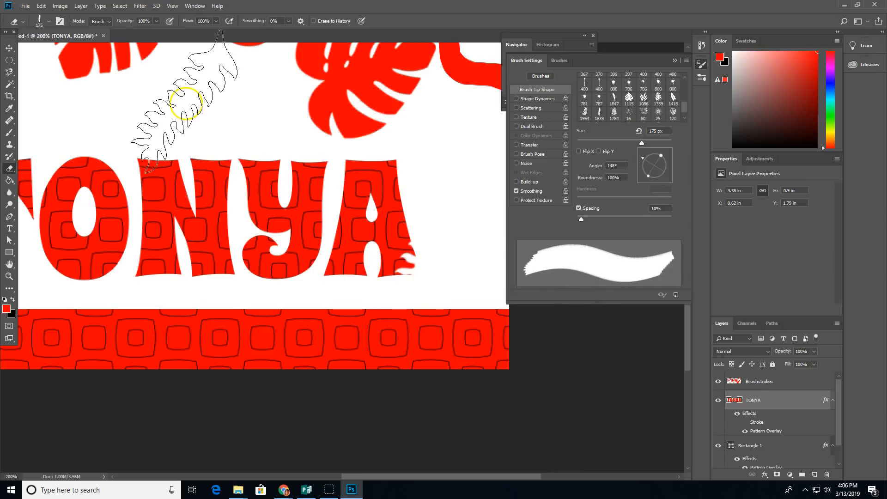
{"action": "left_click", "coordinate": [178, 112]}
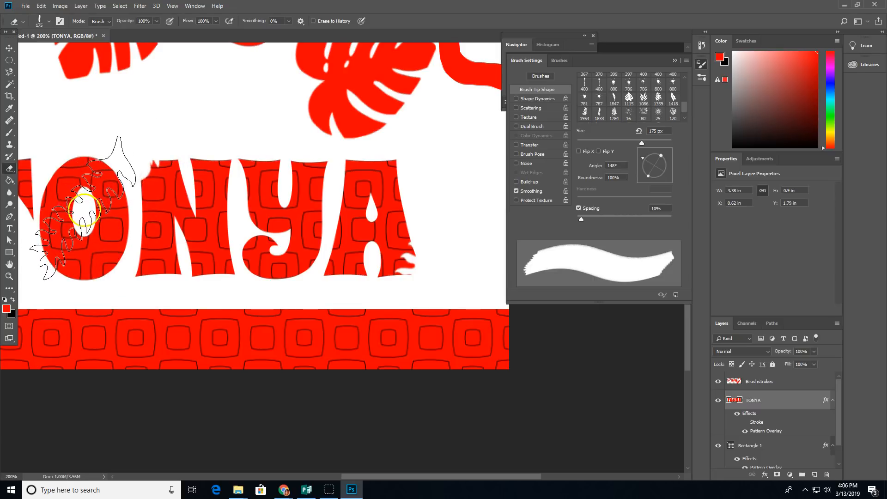
{"action": "left_click", "coordinate": [85, 210]}
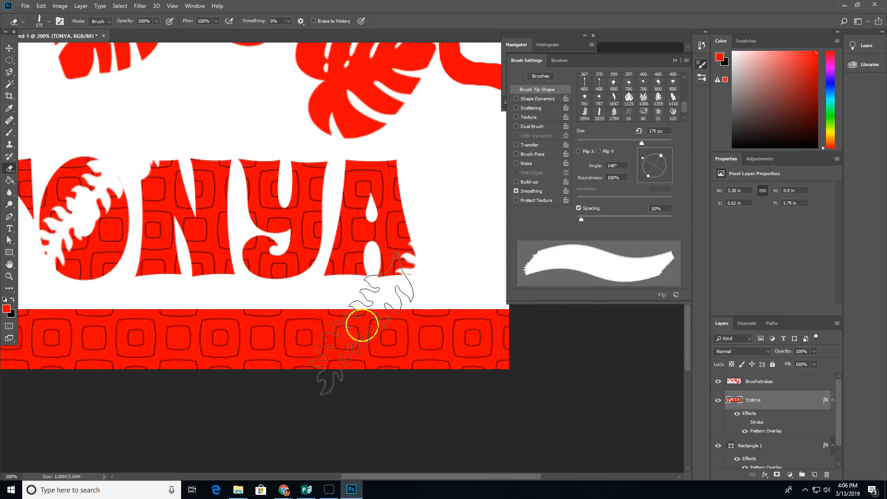
Step: Rotate the tip to 37°, shrink it to 80 px, notch the N's base, then re-show the Stroke
{"action": "left_click_drag", "start_coordinate": [646, 163], "coordinate": [665, 156]}
{"action": "key", "text": "bracketleft"}
{"action": "key", "text": "bracketleft"}
{"action": "key", "text": "bracketleft"}
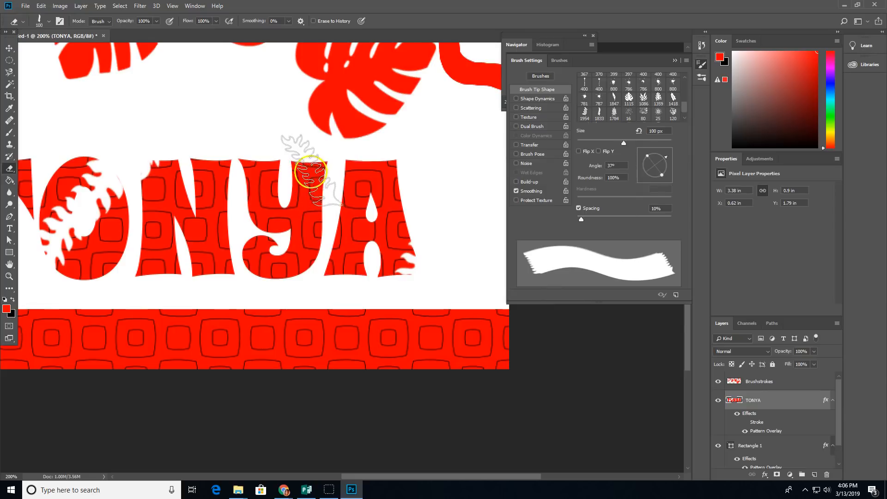
{"action": "key", "text": "bracketleft"}
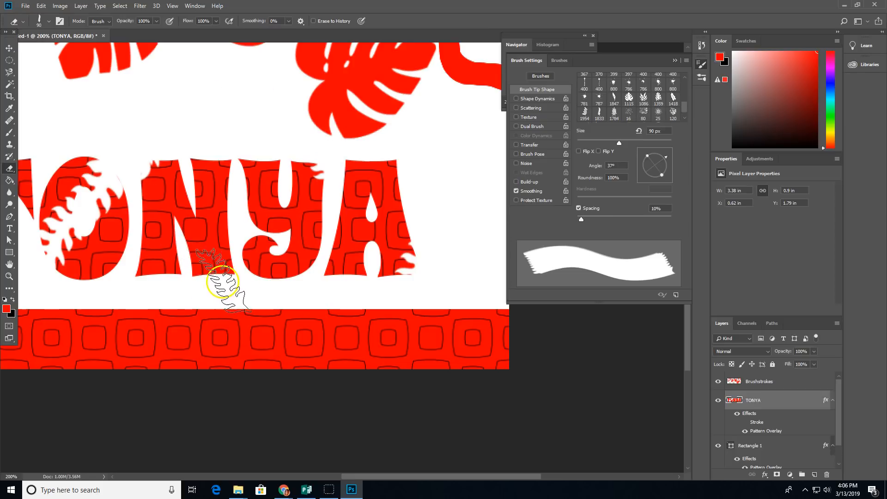
{"action": "key", "text": "bracketleft"}
{"action": "left_click", "coordinate": [205, 286]}
{"action": "key", "text": "bracketleft"}
{"action": "key", "text": "bracketleft"}
{"action": "key", "text": "bracketleft"}
{"action": "key", "text": "bracketleft"}
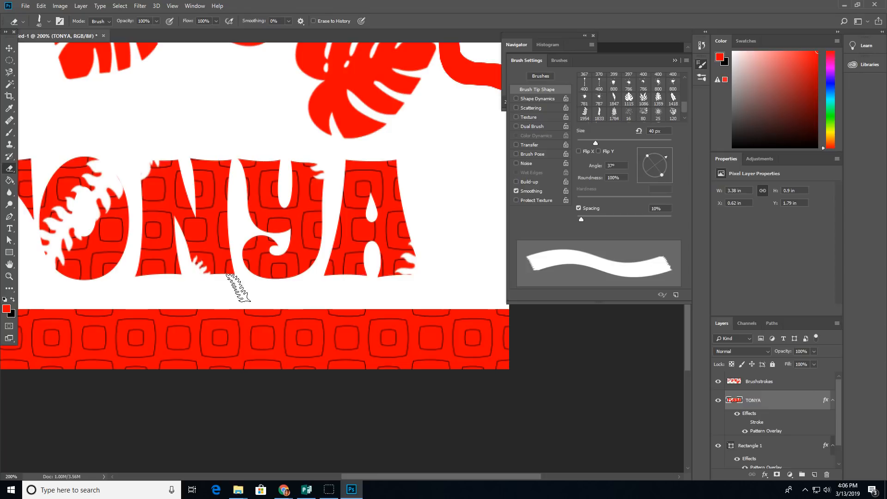
{"action": "left_click_drag", "start_coordinate": [382, 475], "coordinate": [356, 479]}
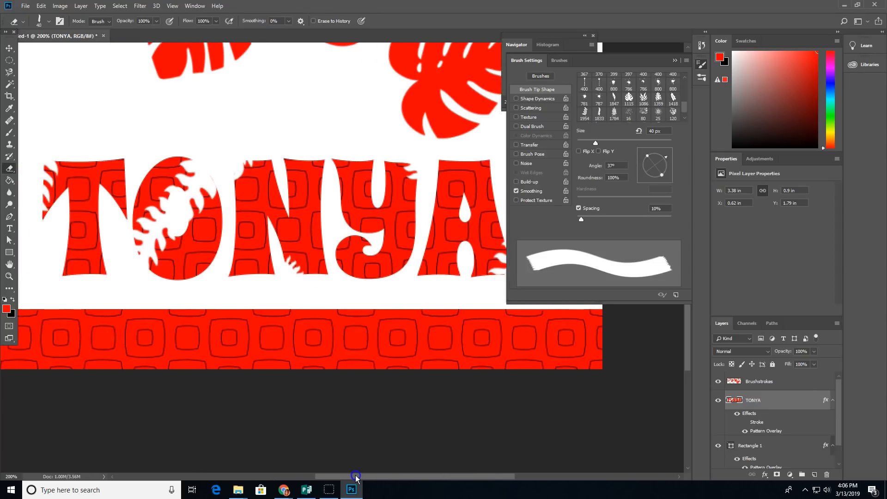
{"action": "left_click", "coordinate": [744, 423]}
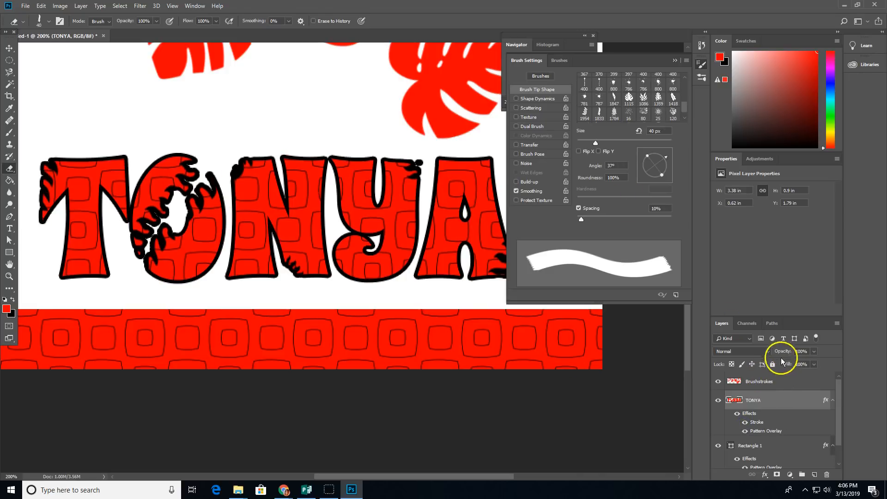
Step: Reduce the TONYA Stroke effect size from 4 px to 2 px in Layer Style
{"action": "double_click", "coordinate": [756, 423]}
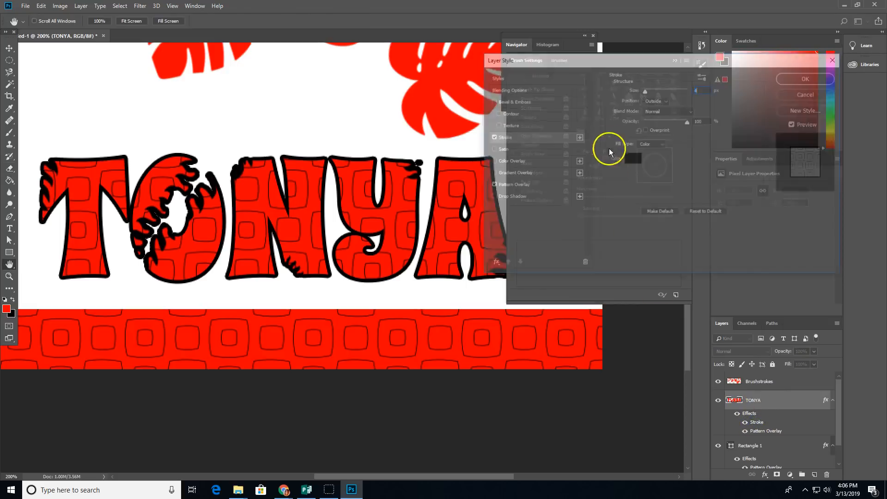
{"action": "left_click_drag", "start_coordinate": [645, 90], "coordinate": [646, 90]}
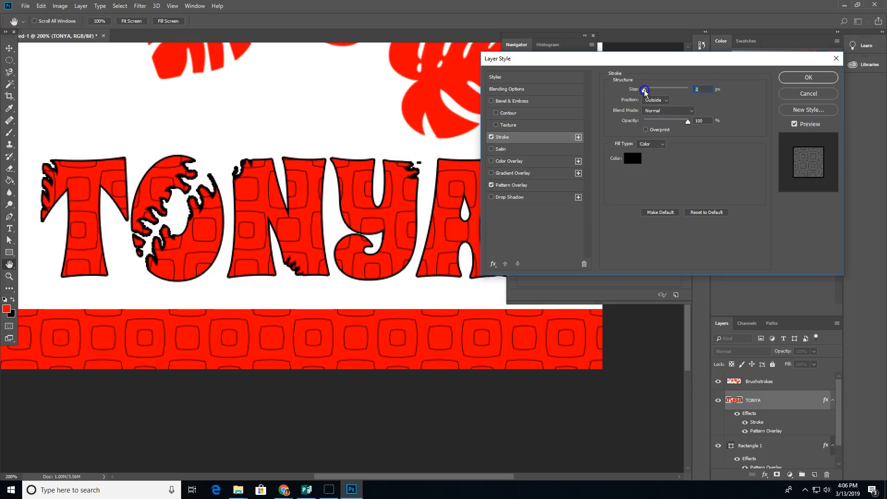
{"action": "left_click", "coordinate": [810, 78]}
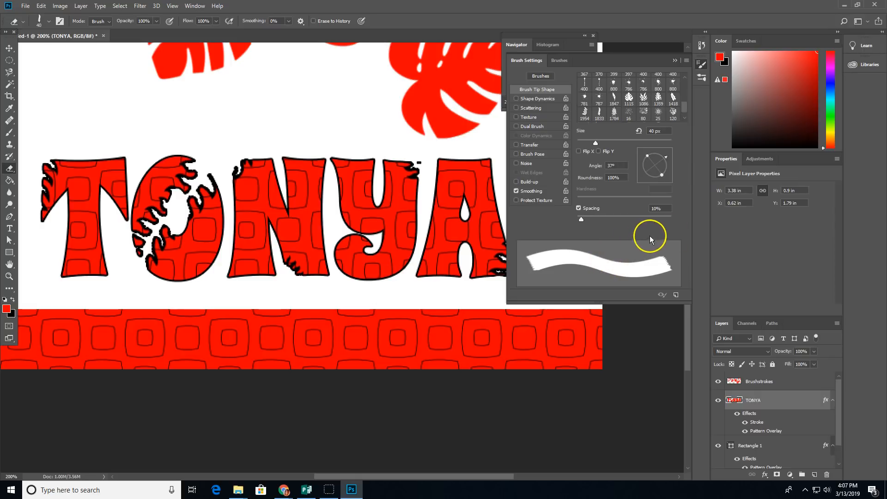
{"action": "right_click", "coordinate": [791, 400]}
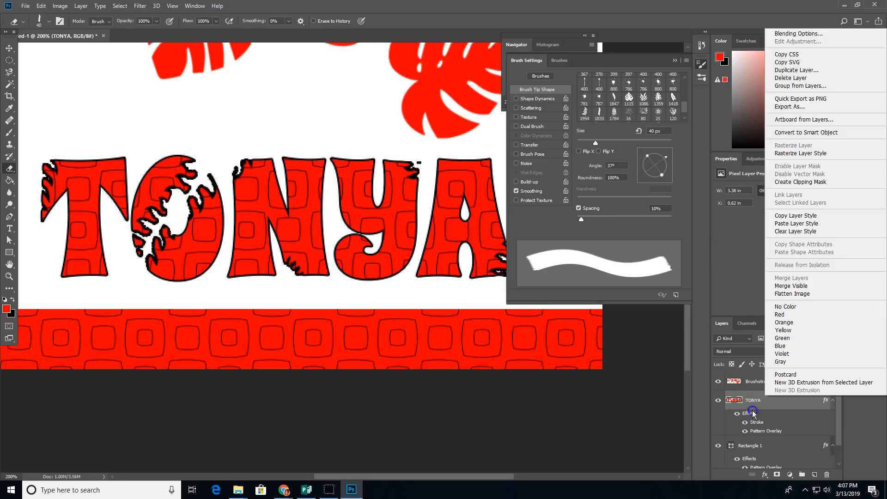
Step: Add a Multiply drop shadow to TONYA at 36° angle and 10 px distance
{"action": "left_click", "coordinate": [761, 428]}
{"action": "left_click", "coordinate": [764, 474]}
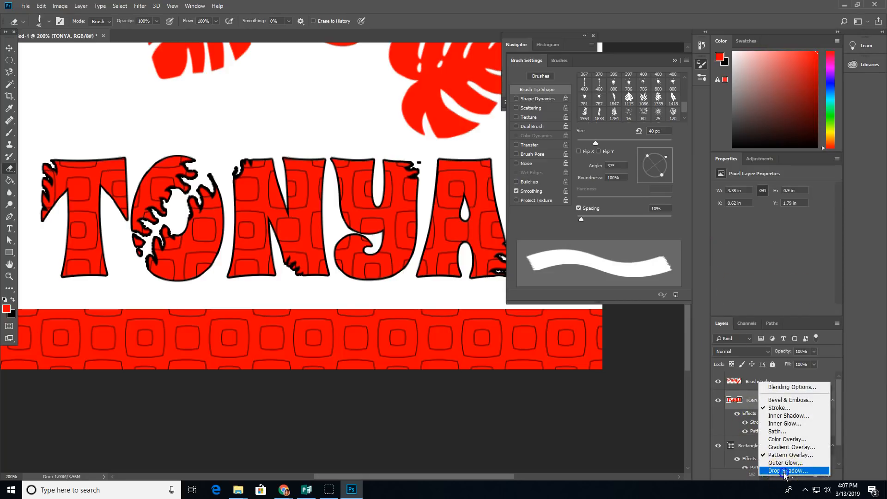
{"action": "left_click", "coordinate": [786, 470]}
{"action": "left_click_drag", "start_coordinate": [646, 132], "coordinate": [648, 154]}
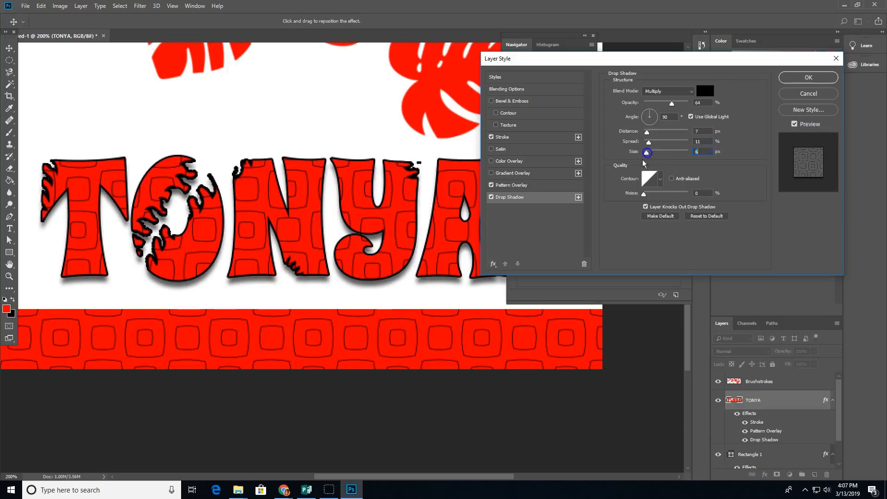
{"action": "left_click_drag", "start_coordinate": [390, 272], "coordinate": [382, 273]}
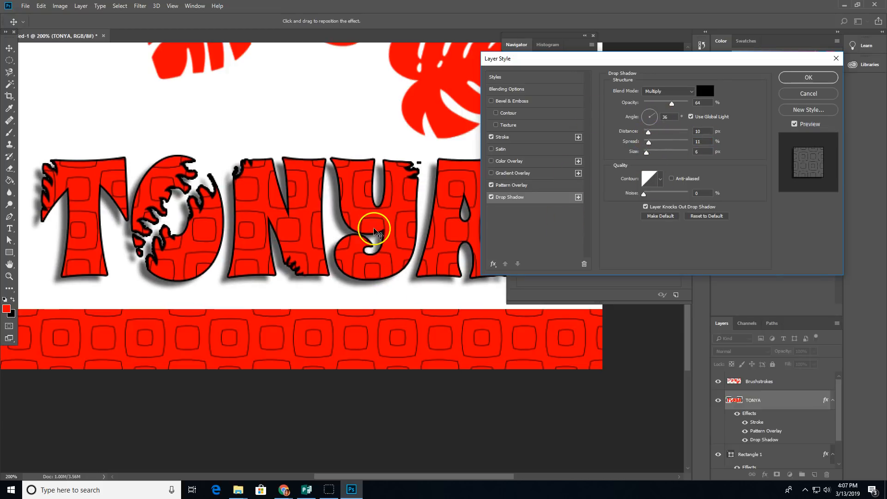
{"action": "left_click", "coordinate": [792, 78]}
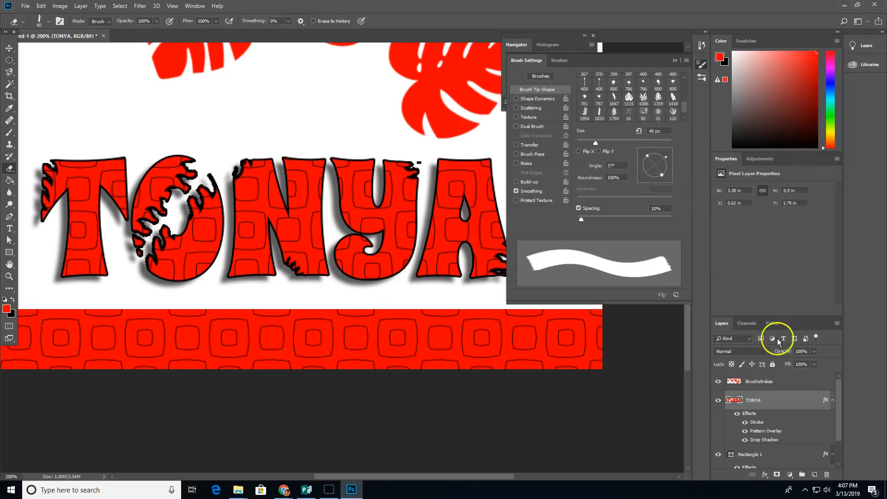
Step: Add a Drop Shadow effect to the Brushstrokes layer
{"action": "left_click", "coordinate": [773, 384]}
{"action": "left_click", "coordinate": [757, 385]}
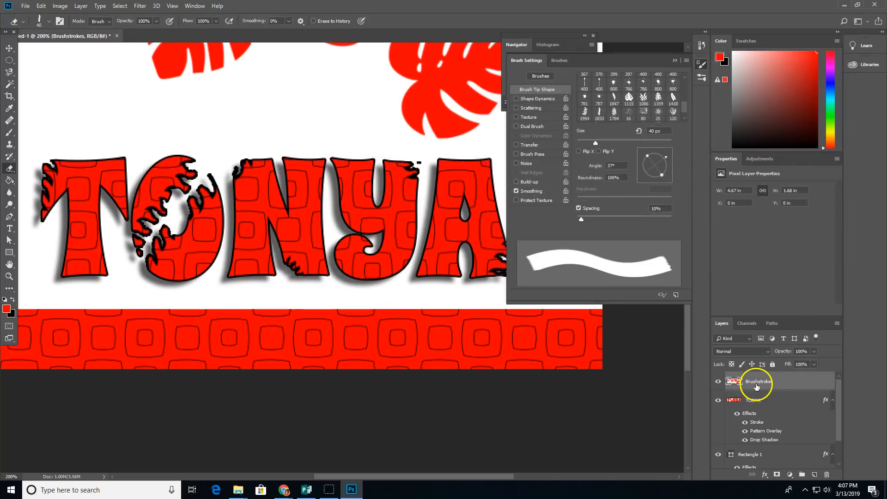
{"action": "left_click", "coordinate": [766, 474]}
{"action": "left_click", "coordinate": [768, 469]}
{"action": "left_click_drag", "start_coordinate": [644, 63], "coordinate": [601, 181]}
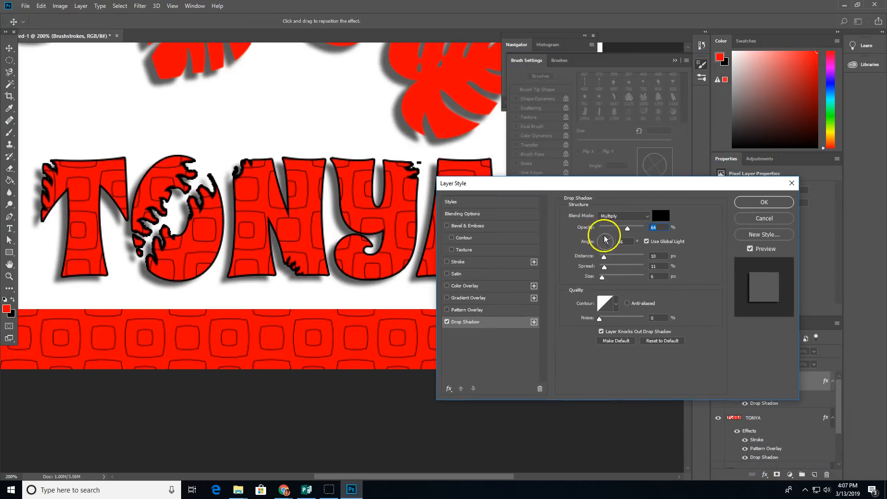
Step: Turn off Use Global Light so the Brushstrokes shadow angle can be set independently
{"action": "left_click", "coordinate": [647, 242]}
{"action": "left_click", "coordinate": [647, 242]}
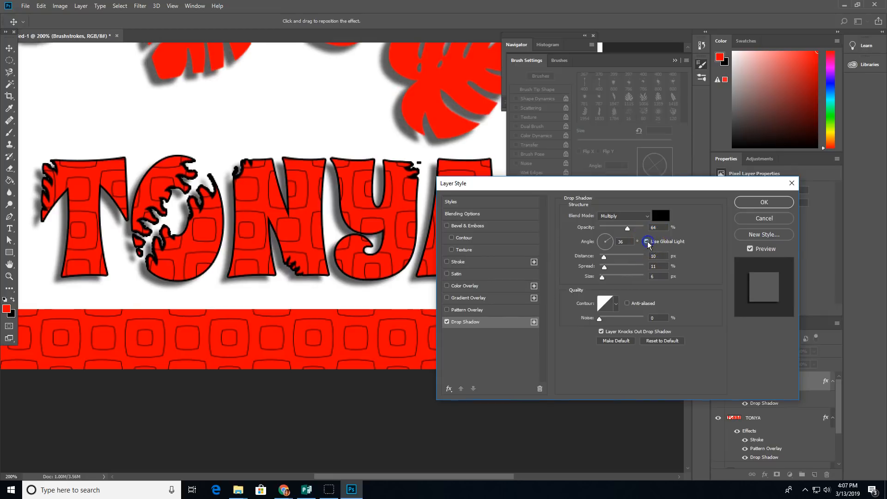
{"action": "left_click", "coordinate": [608, 242]}
{"action": "mouse_move", "coordinate": [610, 242]}
{"action": "left_mouse_down"}
{"action": "mouse_move", "coordinate": [601, 239]}
{"action": "mouse_move", "coordinate": [611, 242]}
{"action": "left_mouse_up"}
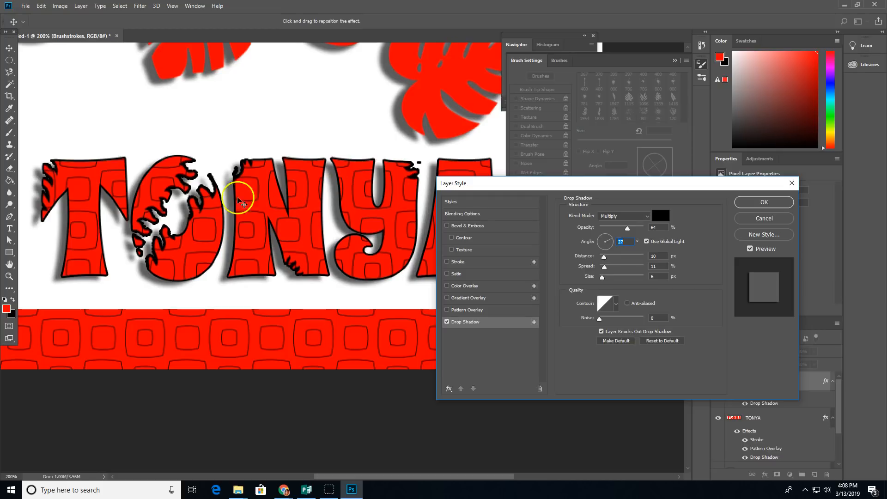
{"action": "left_click", "coordinate": [646, 242]}
Step: Position the Brushstrokes shadow at 150° and 10 px distance, then apply it
{"action": "left_click_drag", "start_coordinate": [468, 149], "coordinate": [451, 134]}
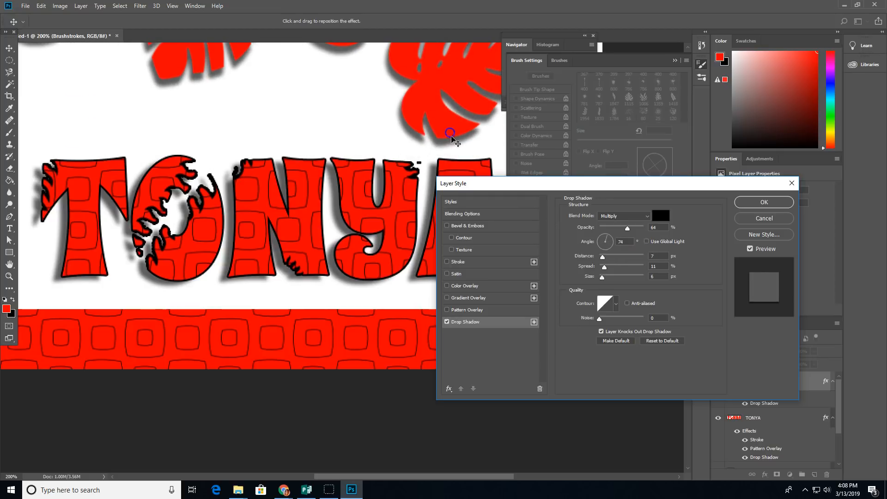
{"action": "left_click", "coordinate": [646, 242]}
{"action": "left_click_drag", "start_coordinate": [418, 104], "coordinate": [437, 97]}
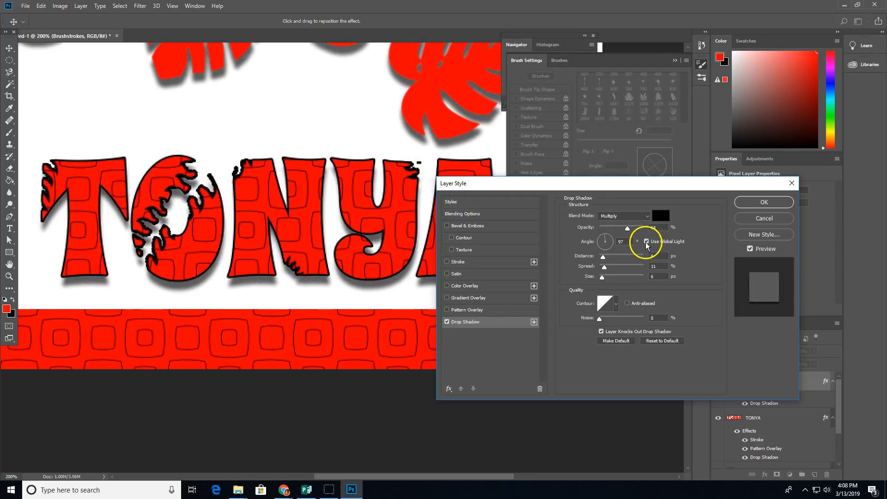
{"action": "left_click_drag", "start_coordinate": [412, 237], "coordinate": [398, 234]}
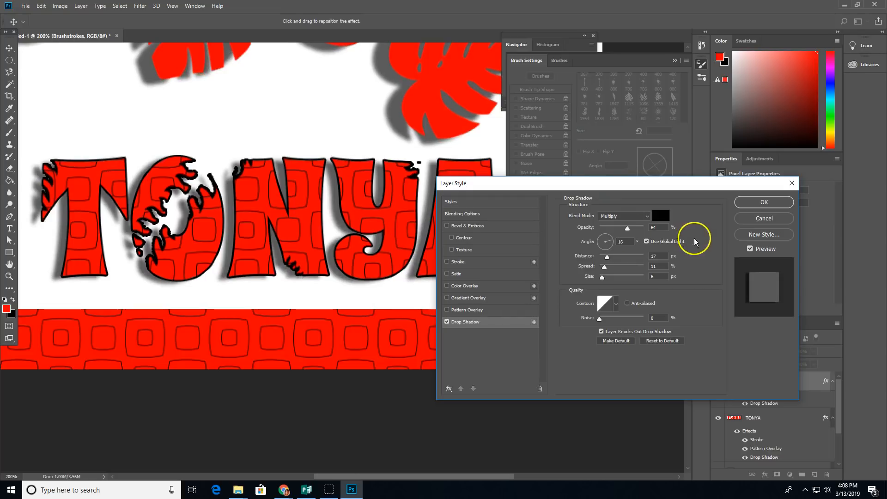
{"action": "left_click", "coordinate": [646, 241]}
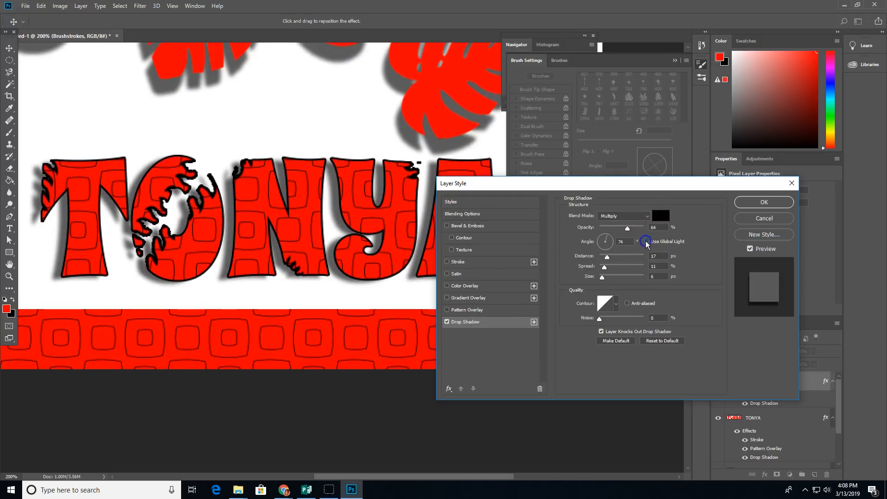
{"action": "mouse_move", "coordinate": [444, 137]}
{"action": "left_mouse_down"}
{"action": "mouse_move", "coordinate": [422, 123]}
{"action": "mouse_move", "coordinate": [442, 127]}
{"action": "left_mouse_up"}
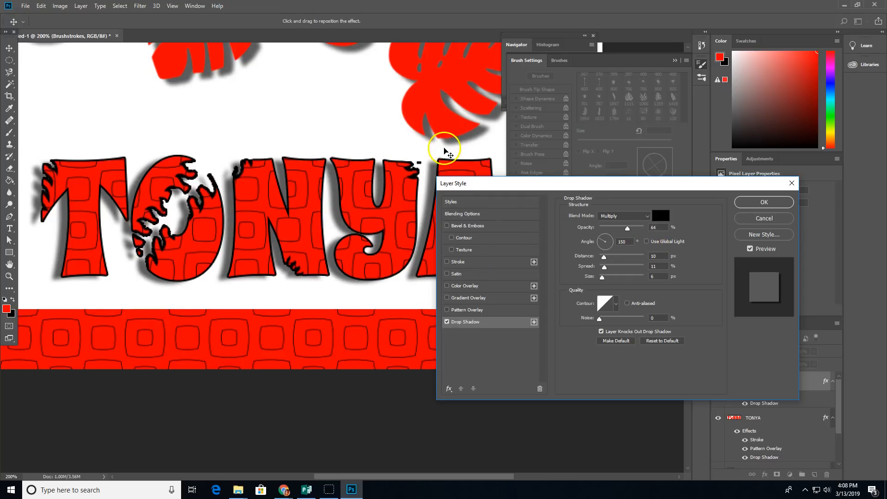
{"action": "left_click", "coordinate": [764, 202]}
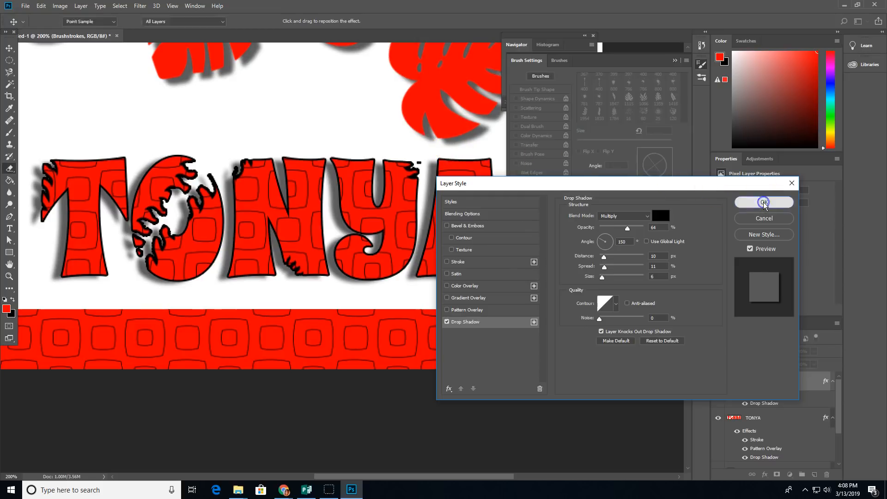
{"action": "key", "text": "ctrl+minus"}
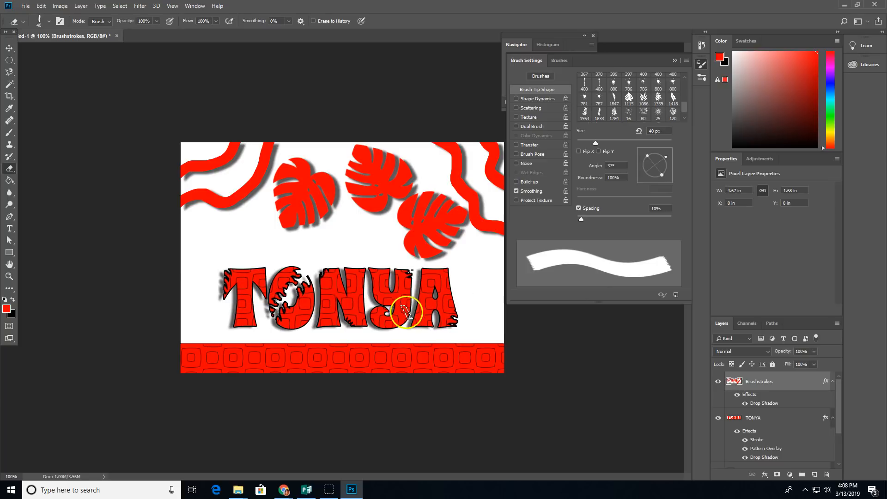
{"action": "left_click", "coordinate": [10, 228]}
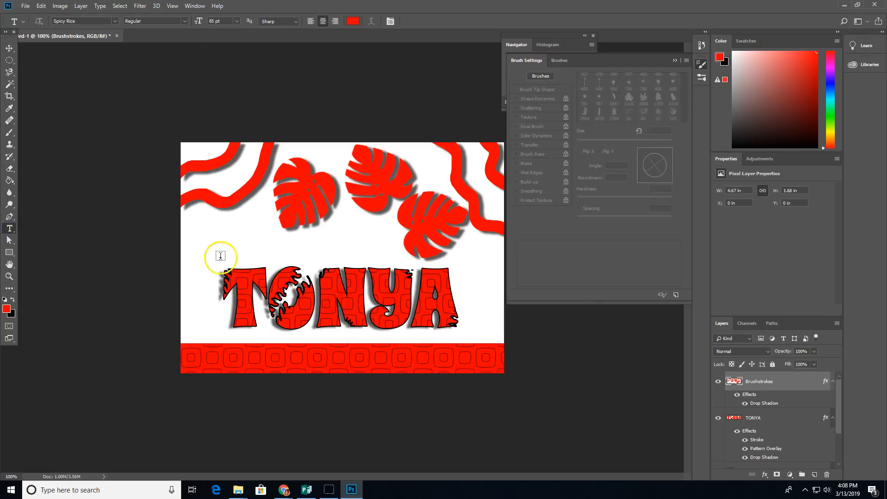
{"action": "left_click", "coordinate": [403, 338]}
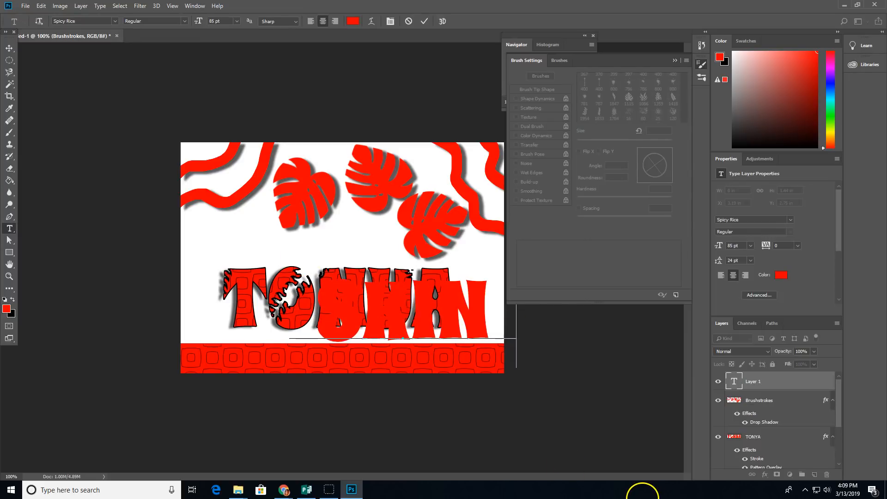
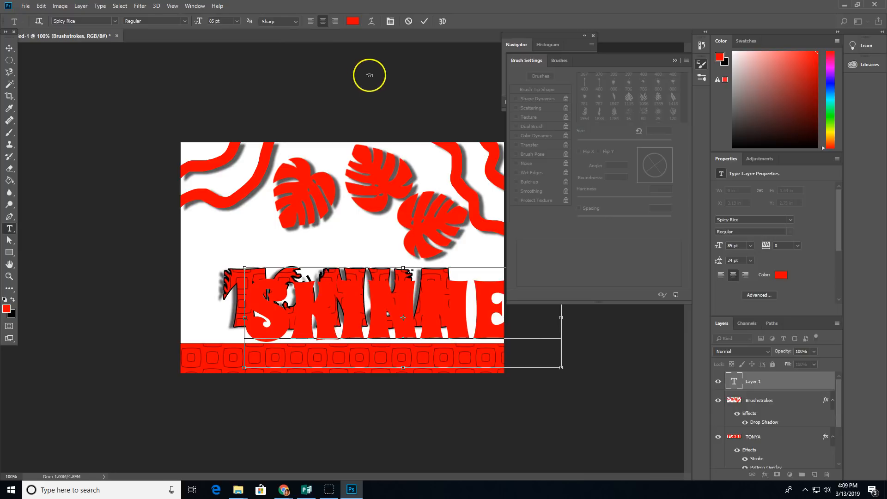
{"action": "key", "text": "ctrl+a"}
{"action": "left_click_drag", "start_coordinate": [200, 22], "coordinate": [176, 22]}
{"action": "left_click", "coordinate": [424, 22]}
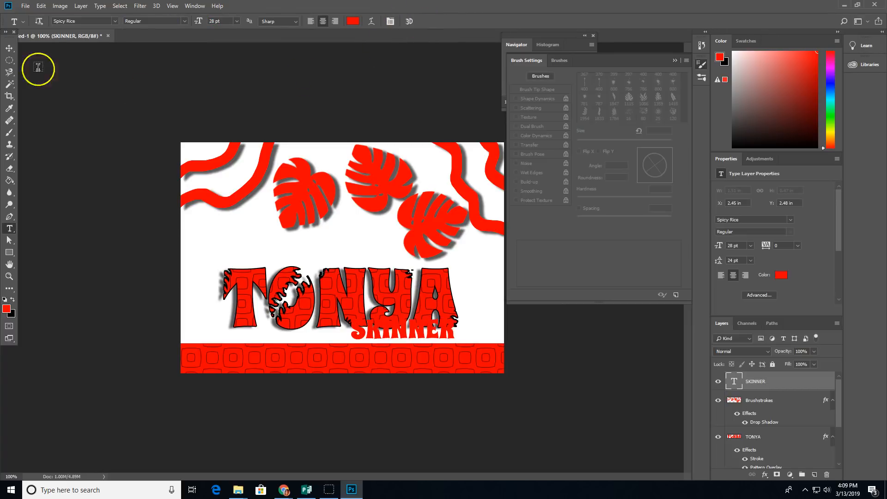
{"action": "left_click", "coordinate": [9, 48]}
{"action": "left_click", "coordinate": [277, 287]}
{"action": "left_click", "coordinate": [532, 318]}
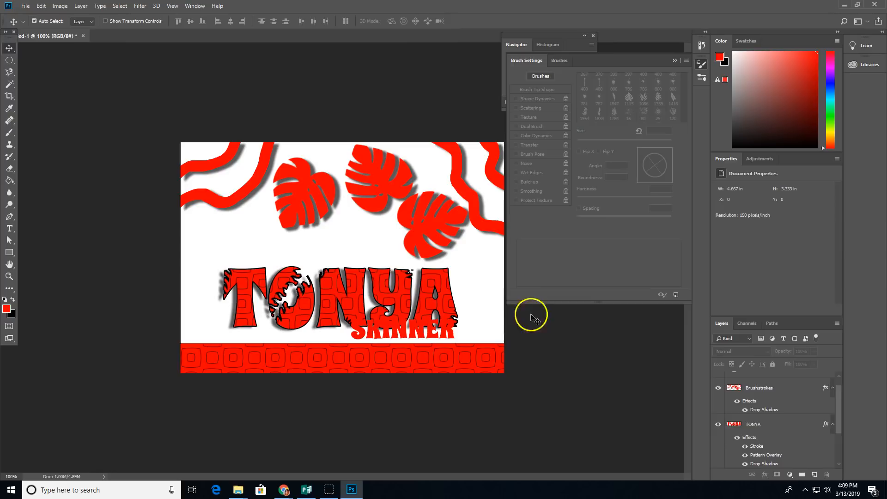
{"action": "left_click_drag", "start_coordinate": [430, 291], "coordinate": [398, 271]}
{"action": "left_click_drag", "start_coordinate": [441, 329], "coordinate": [449, 325]}
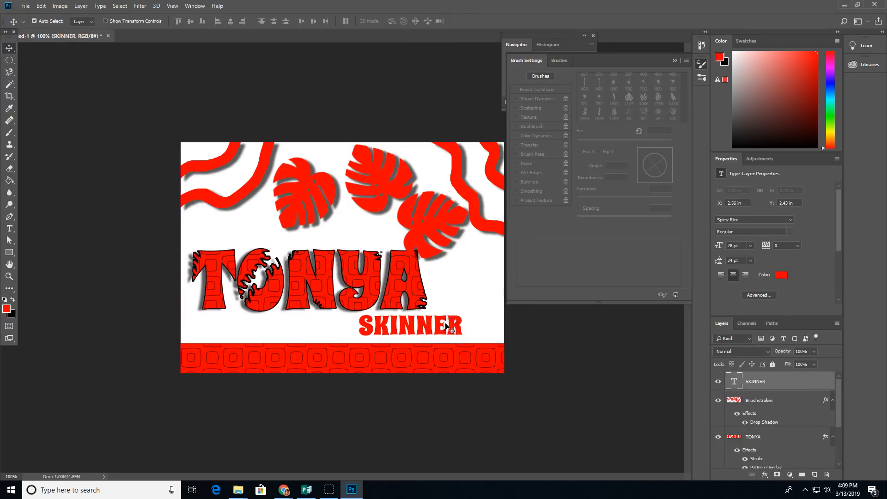
{"action": "left_click_drag", "start_coordinate": [410, 286], "coordinate": [404, 291]}
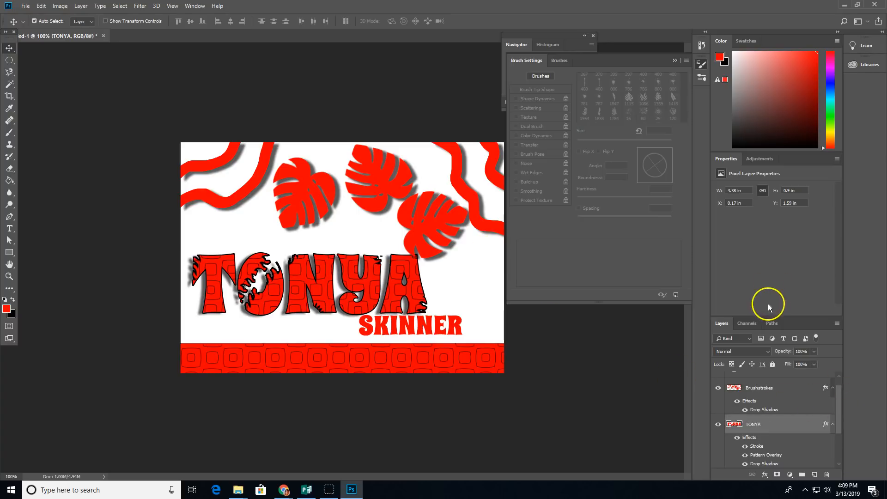
{"action": "left_click_drag", "start_coordinate": [771, 318], "coordinate": [788, 196]}
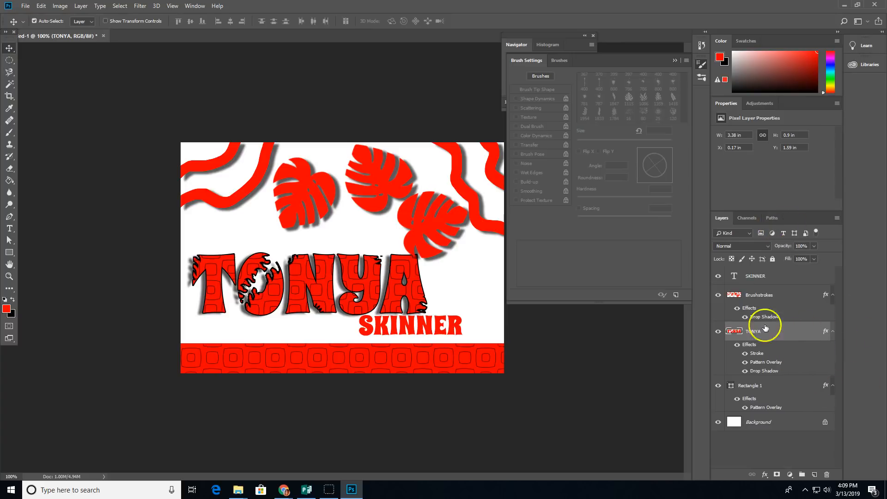
{"action": "left_click", "coordinate": [721, 332]}
{"action": "left_click", "coordinate": [721, 332]}
{"action": "left_click", "coordinate": [718, 277]}
{"action": "left_click", "coordinate": [718, 276]}
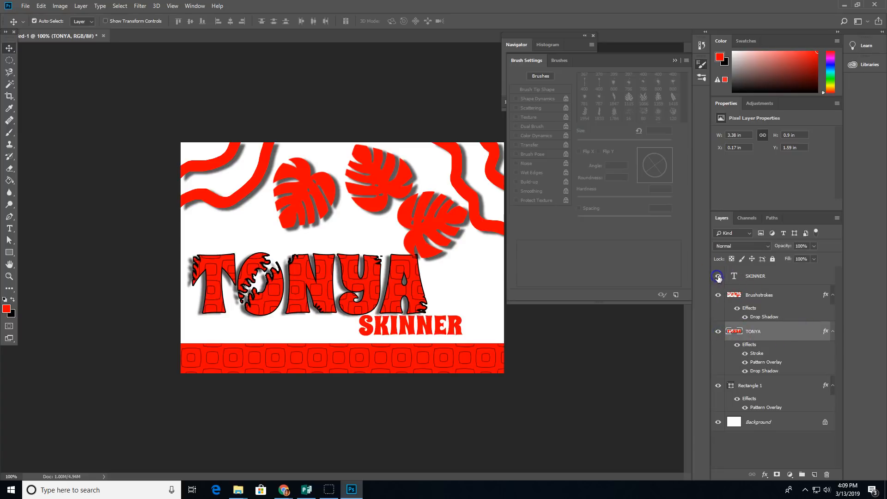
{"action": "left_click", "coordinate": [808, 277]}
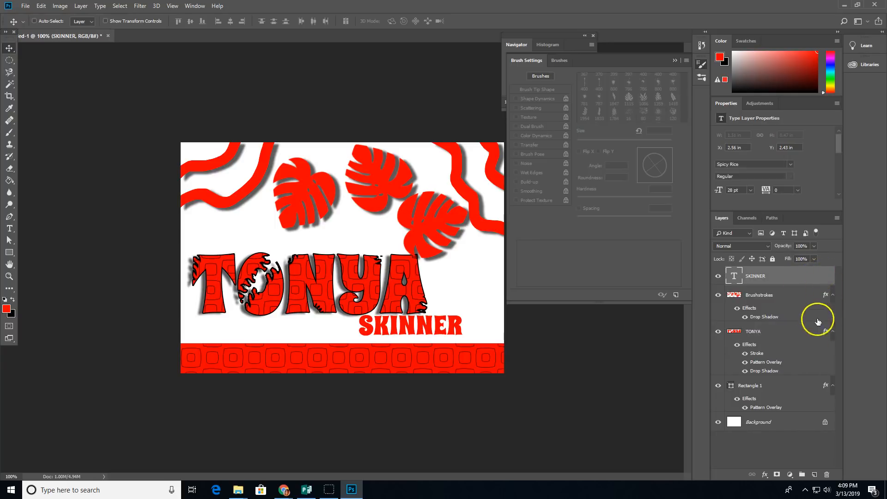
{"action": "left_click", "coordinate": [805, 339], "text": "ctrl"}
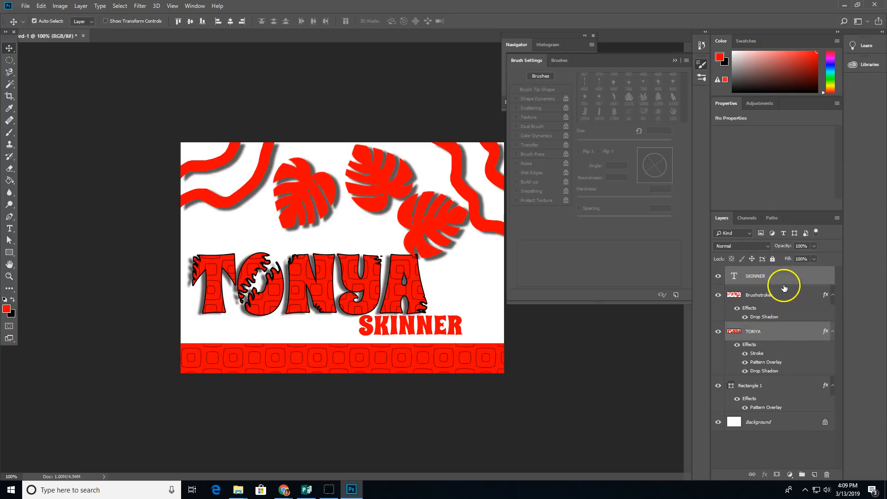
{"action": "mouse_move", "coordinate": [311, 287]}
{"action": "left_mouse_down"}
{"action": "mouse_move", "coordinate": [345, 281]}
{"action": "mouse_move", "coordinate": [327, 207]}
{"action": "mouse_move", "coordinate": [301, 320]}
{"action": "mouse_move", "coordinate": [321, 204]}
{"action": "mouse_move", "coordinate": [348, 293]}
{"action": "mouse_move", "coordinate": [308, 289]}
{"action": "left_mouse_up"}
{"action": "left_click", "coordinate": [310, 289]}
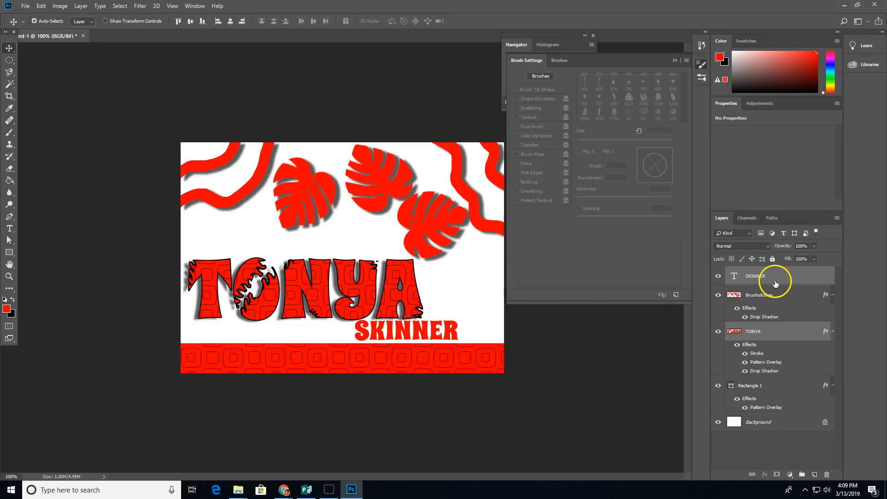
{"action": "left_click", "coordinate": [676, 360]}
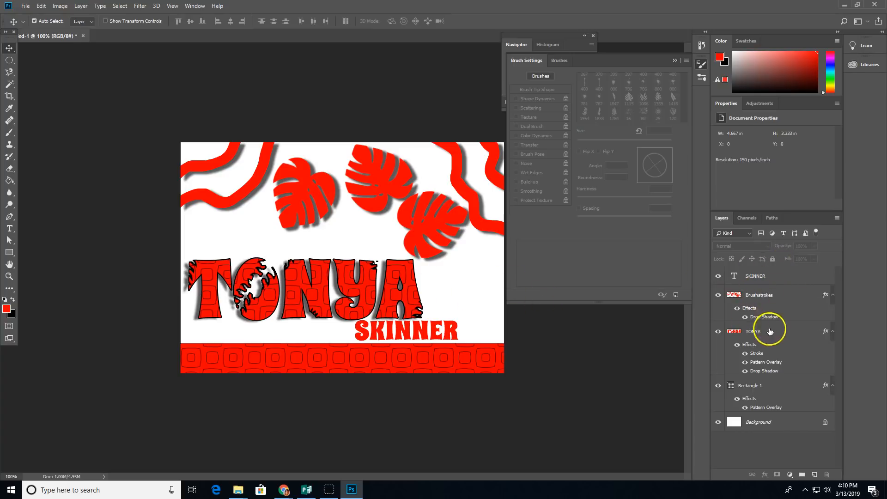
{"action": "left_click", "coordinate": [788, 279]}
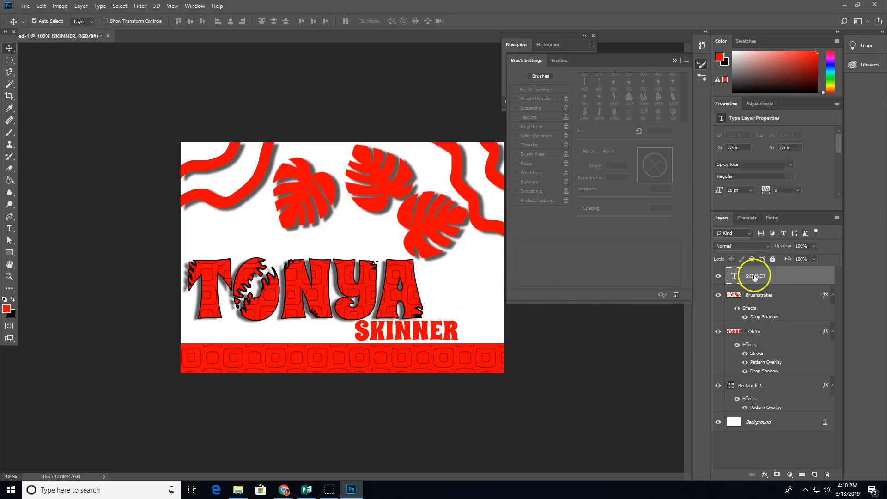
{"action": "left_click", "coordinate": [9, 276]}
{"action": "left_click_drag", "start_coordinate": [497, 353], "coordinate": [568, 352]}
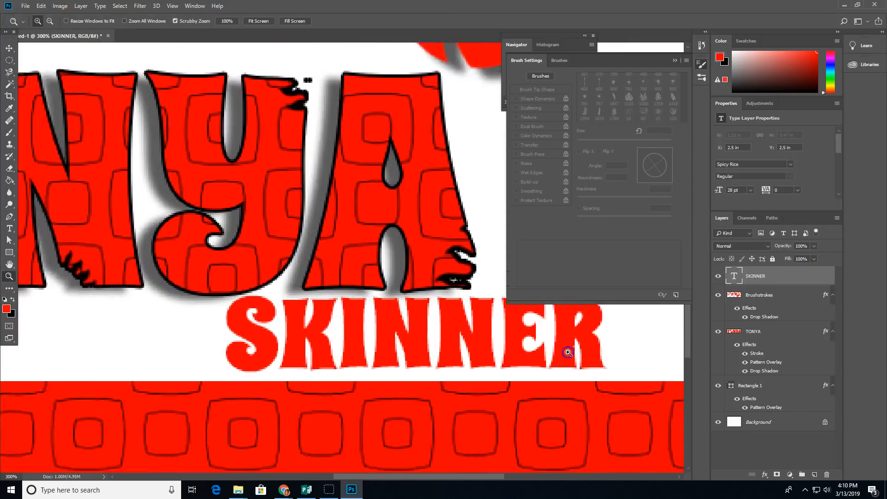
{"action": "left_click", "coordinate": [568, 353]}
{"action": "right_click", "coordinate": [816, 278]}
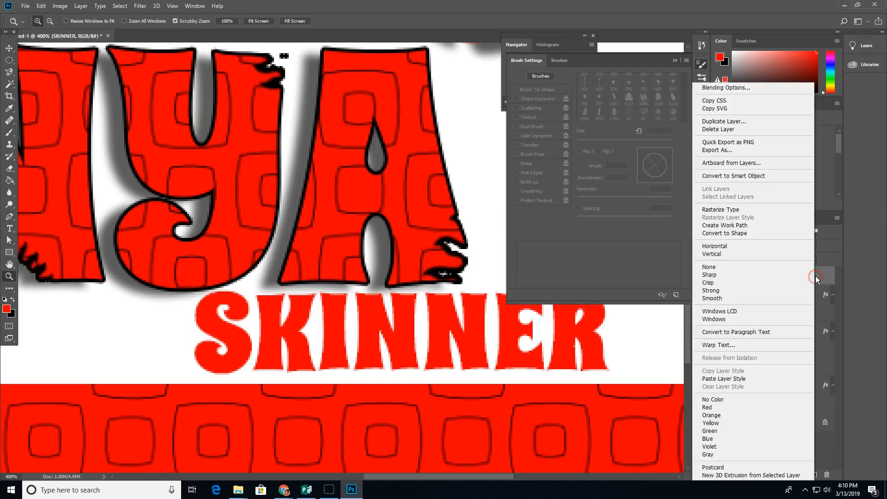
{"action": "left_click", "coordinate": [741, 210]}
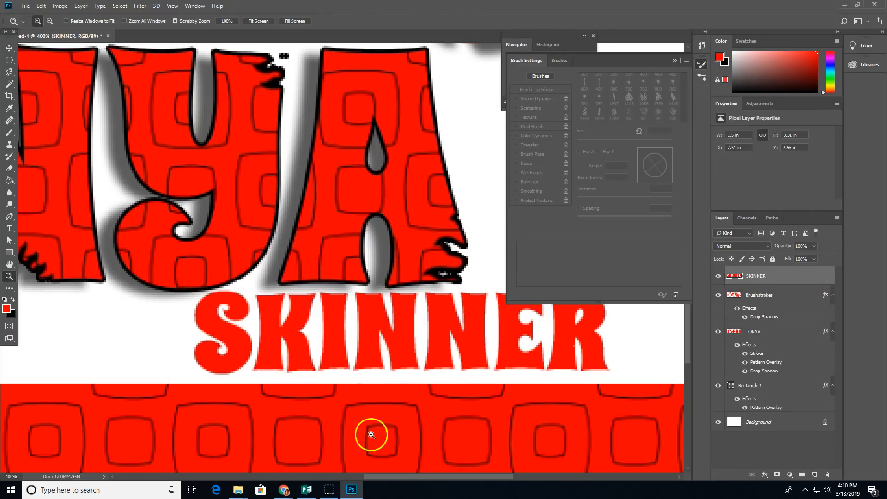
{"action": "mouse_move", "coordinate": [282, 491]}
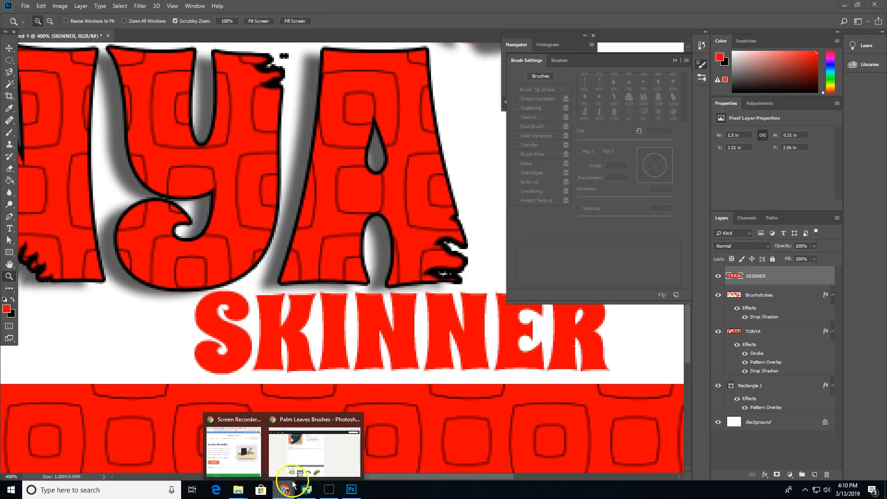
Step: Open the Handmade Arrows Brushes page under symbols brushes and start its download
{"action": "left_click", "coordinate": [298, 458]}
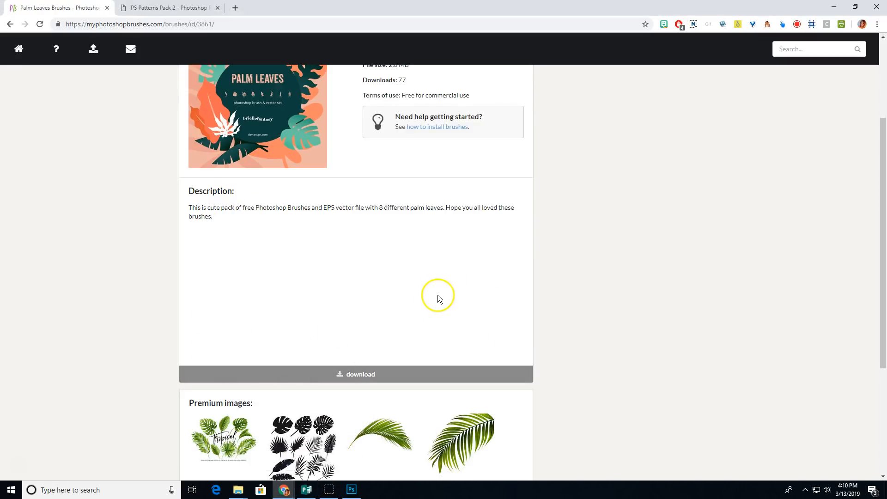
{"action": "scroll", "coordinate": [438, 297], "scroll_direction": "up", "scroll_amount": 3}
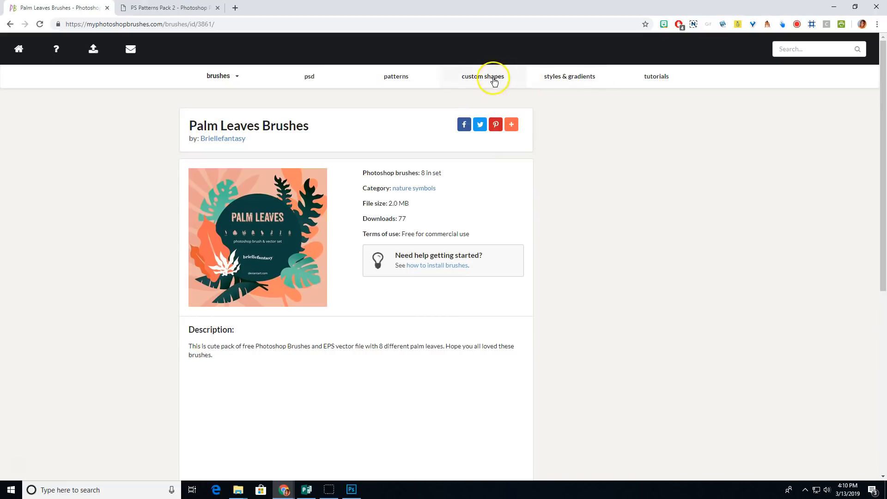
{"action": "left_click", "coordinate": [222, 79]}
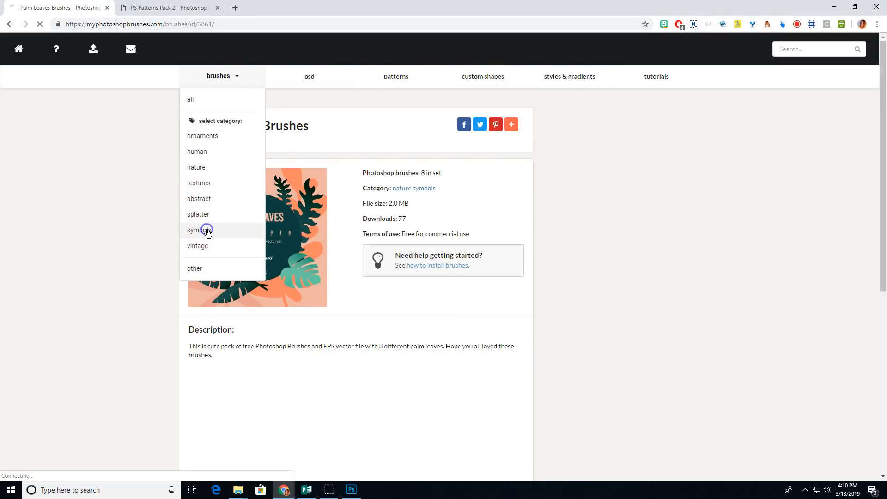
{"action": "scroll", "coordinate": [465, 277], "scroll_direction": "down", "scroll_amount": 3}
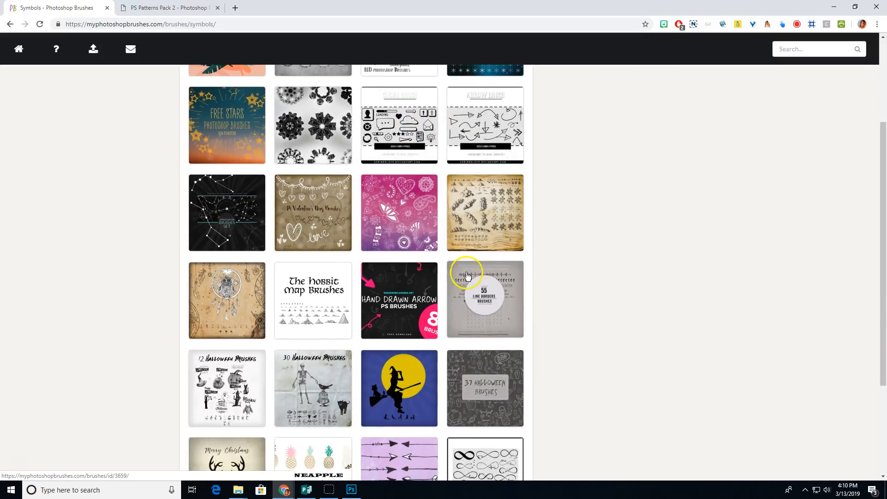
{"action": "scroll", "coordinate": [466, 276], "scroll_direction": "down", "scroll_amount": 3}
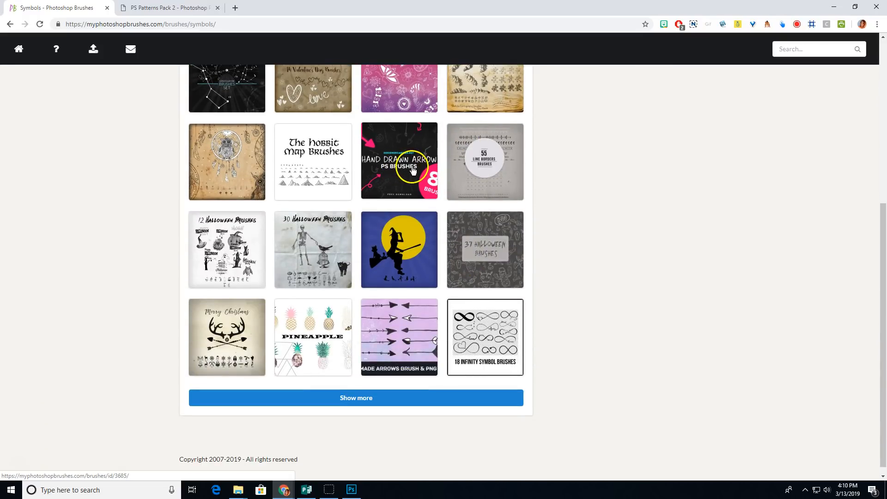
{"action": "left_click", "coordinate": [404, 322]}
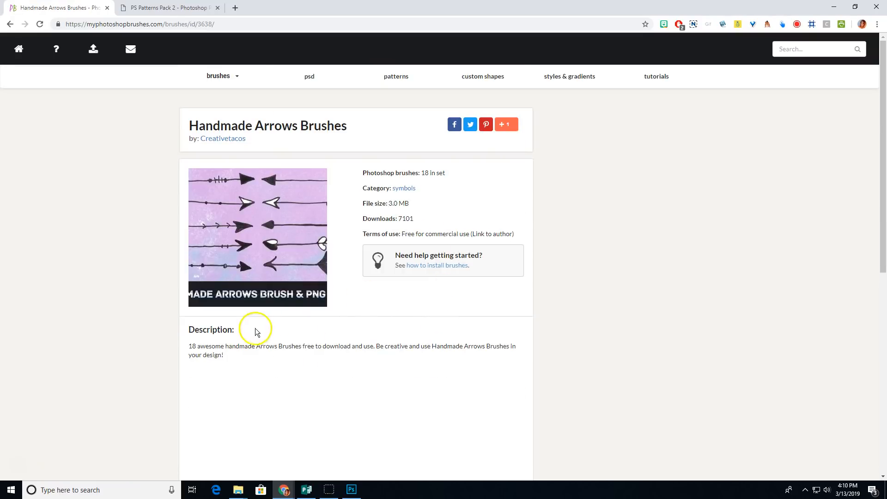
{"action": "scroll", "coordinate": [257, 333], "scroll_direction": "down", "scroll_amount": 5}
{"action": "left_click", "coordinate": [356, 331]}
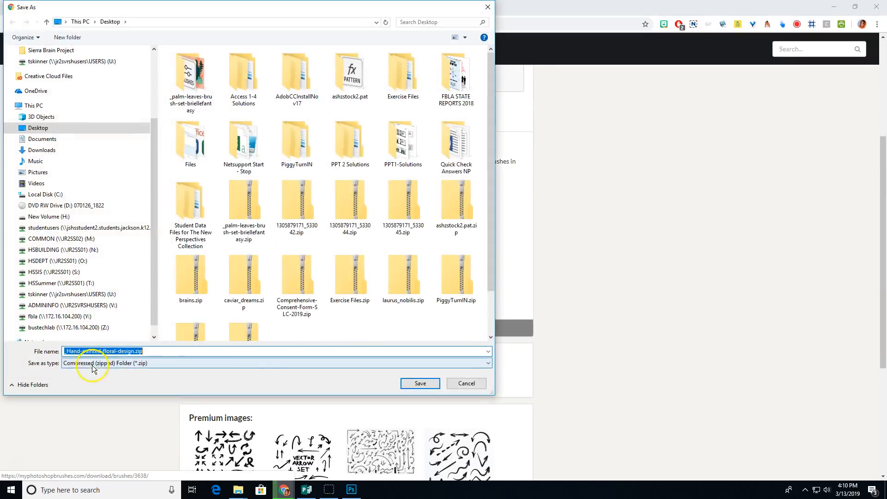
Step: Save the _Hand-painted-floral-design zip to the Desktop, open it, and extract all its files
{"action": "left_click", "coordinate": [411, 382]}
{"action": "left_click", "coordinate": [77, 476]}
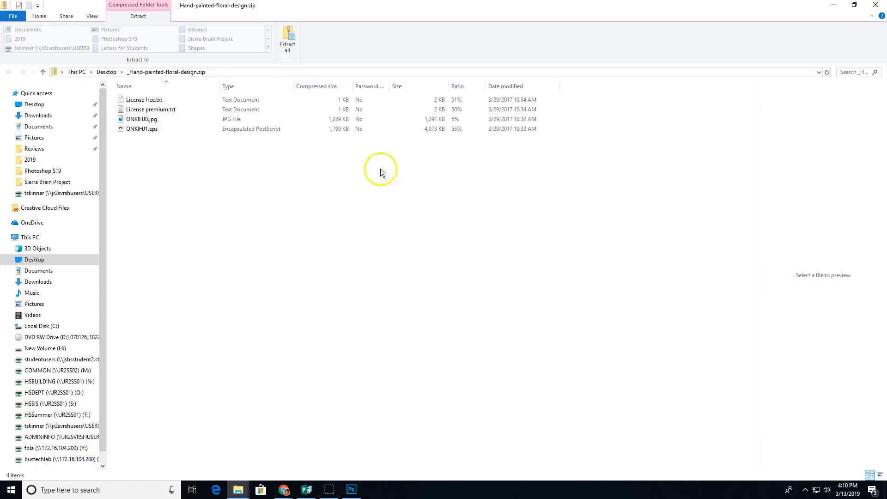
{"action": "left_click", "coordinate": [537, 333]}
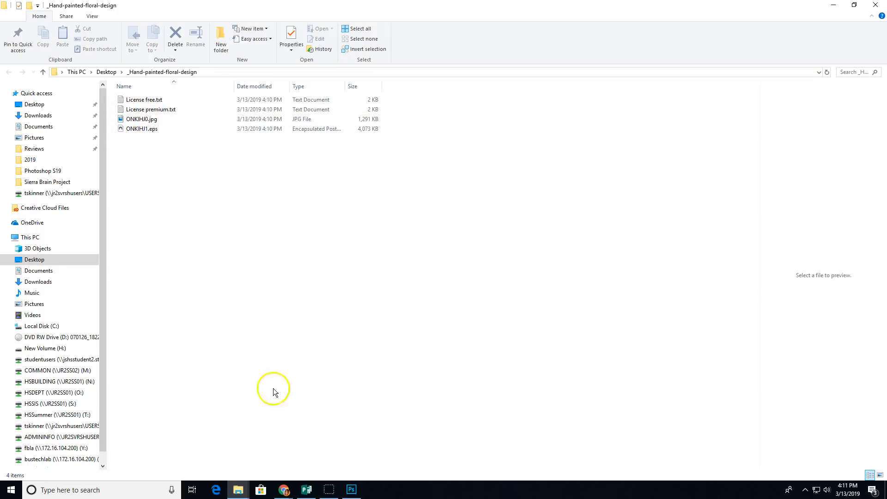
{"action": "mouse_move", "coordinate": [289, 479]}
{"action": "left_click", "coordinate": [298, 397]}
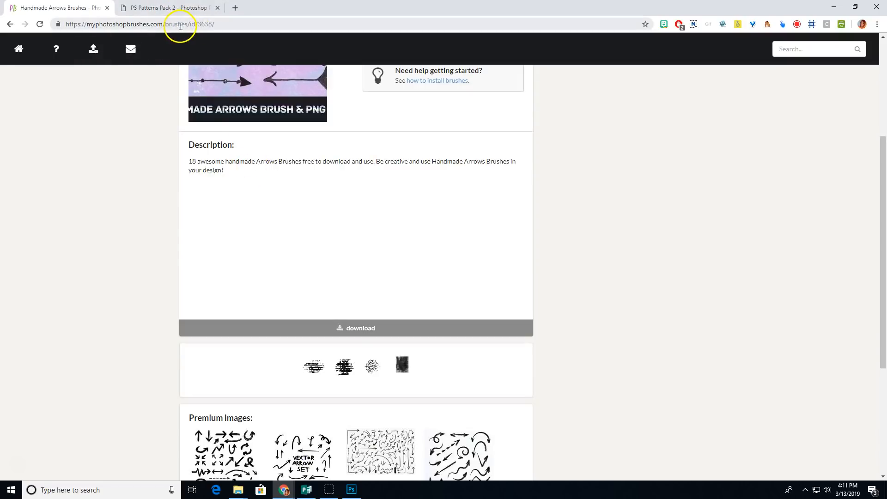
{"action": "left_click", "coordinate": [352, 490]}
{"action": "left_click", "coordinate": [351, 491]}
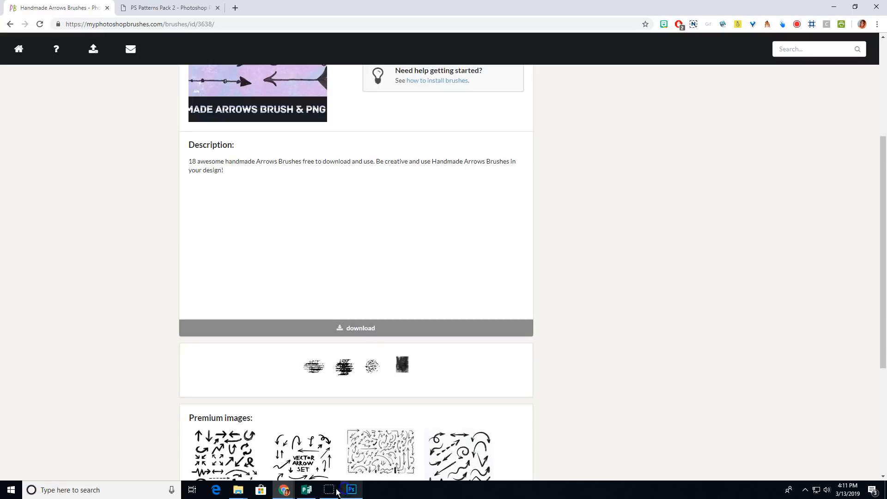
{"action": "mouse_move", "coordinate": [244, 493]}
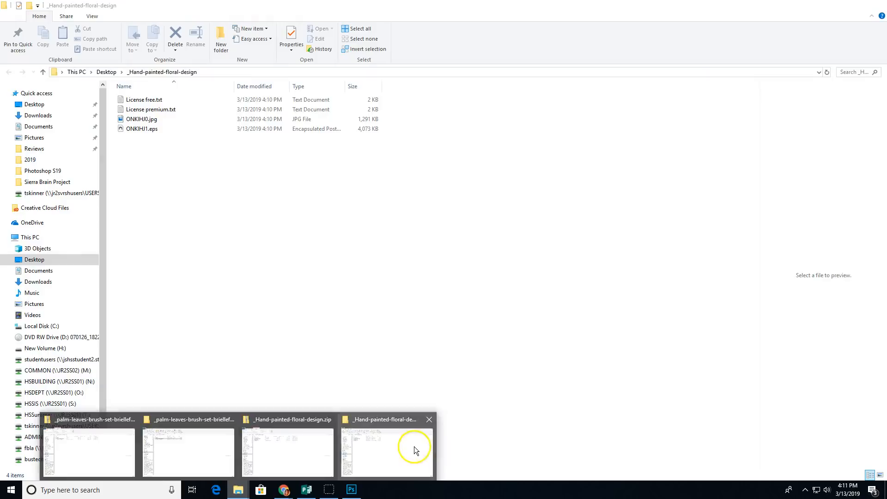
Step: In the _Hand-painted-floral-design folder, select ONKIHJ0.jpg and bring up its Open with options
{"action": "left_click", "coordinate": [414, 447]}
{"action": "left_click", "coordinate": [139, 129]}
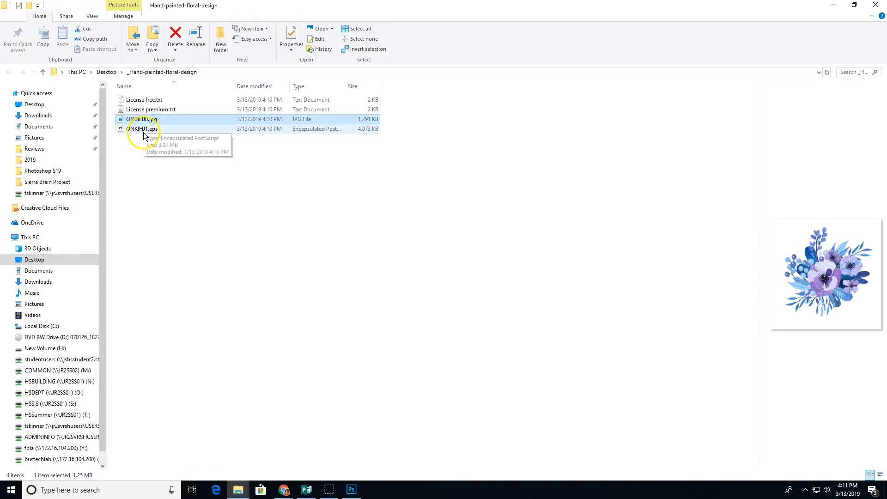
{"action": "double_click", "coordinate": [144, 129]}
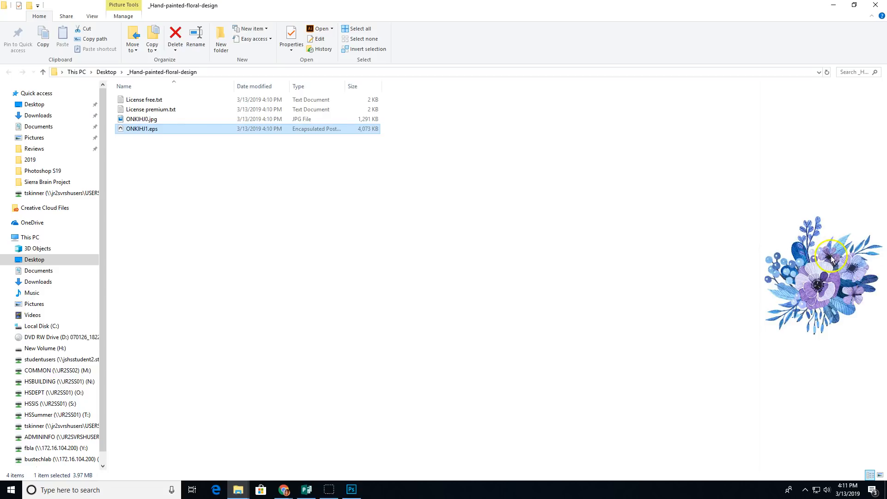
{"action": "left_click", "coordinate": [145, 120]}
{"action": "right_click", "coordinate": [146, 122]}
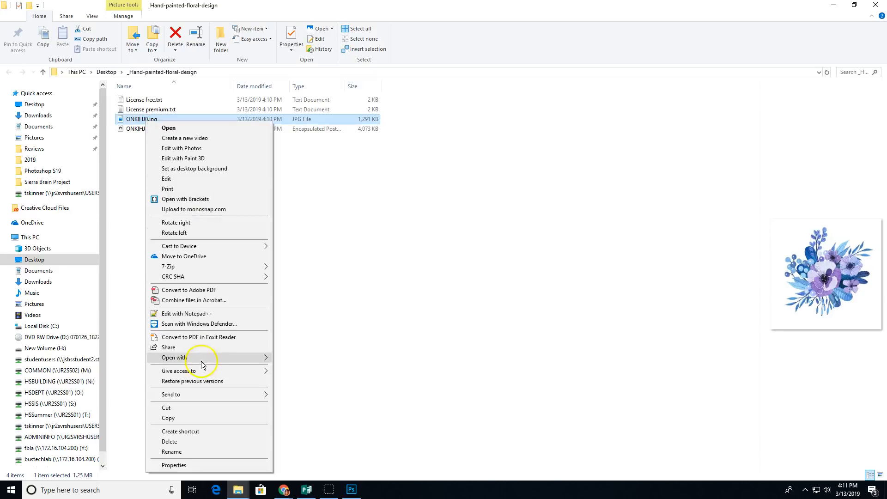
Step: Open ONKIHJ0.jpg in Photoshop, select all, and define it as a brush preset named 'flowerth'
{"action": "mouse_move", "coordinate": [202, 358]}
{"action": "left_click", "coordinate": [310, 369]}
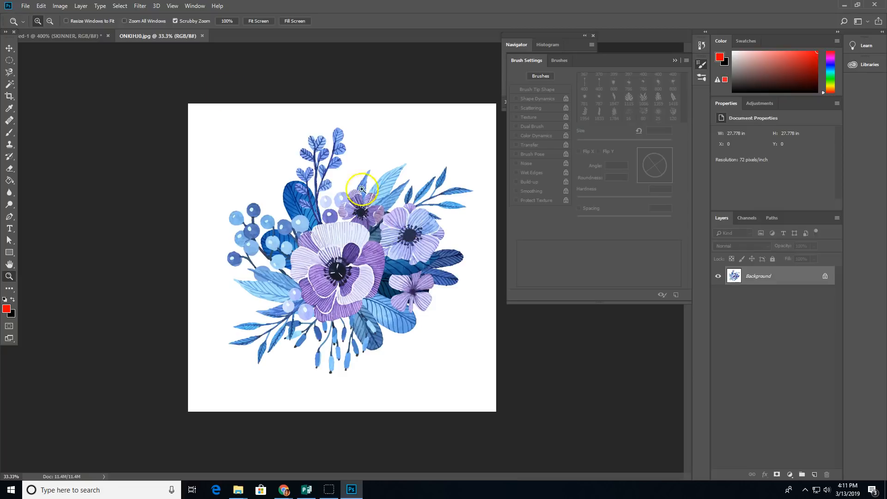
{"action": "left_click", "coordinate": [41, 6]}
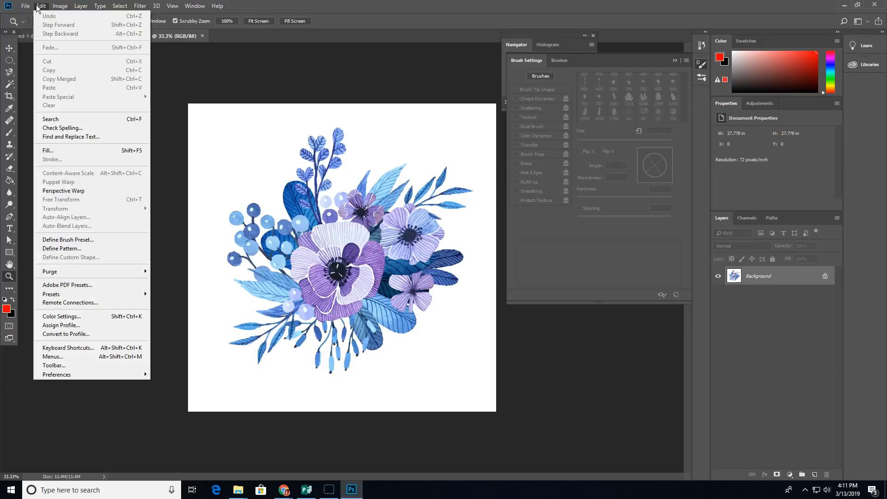
{"action": "left_click", "coordinate": [122, 15]}
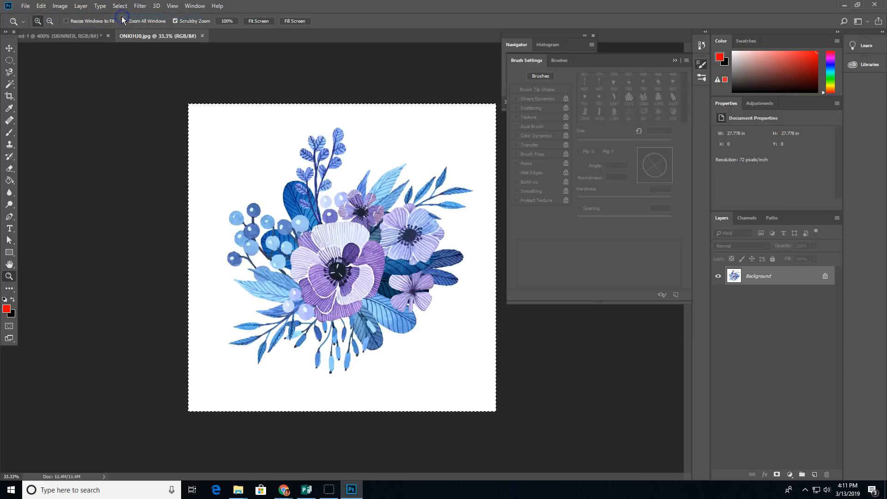
{"action": "left_click", "coordinate": [42, 7]}
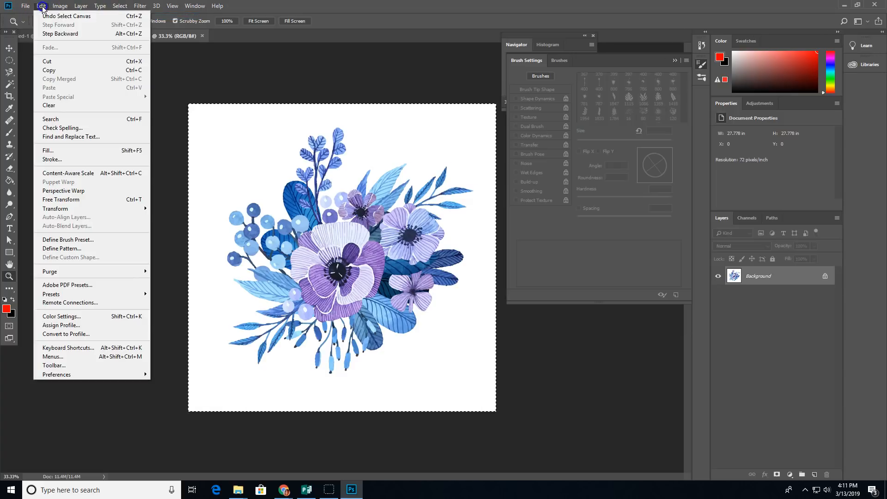
{"action": "left_click", "coordinate": [82, 239]}
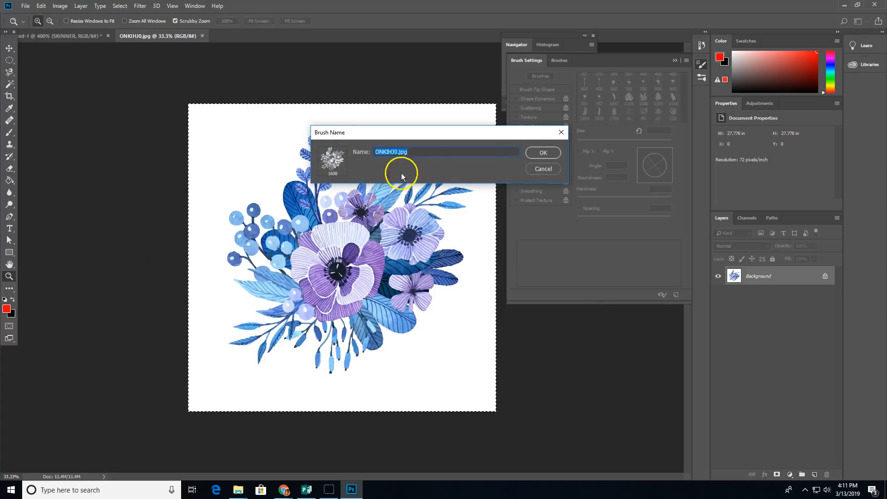
{"action": "type", "text": "flowerthing"}
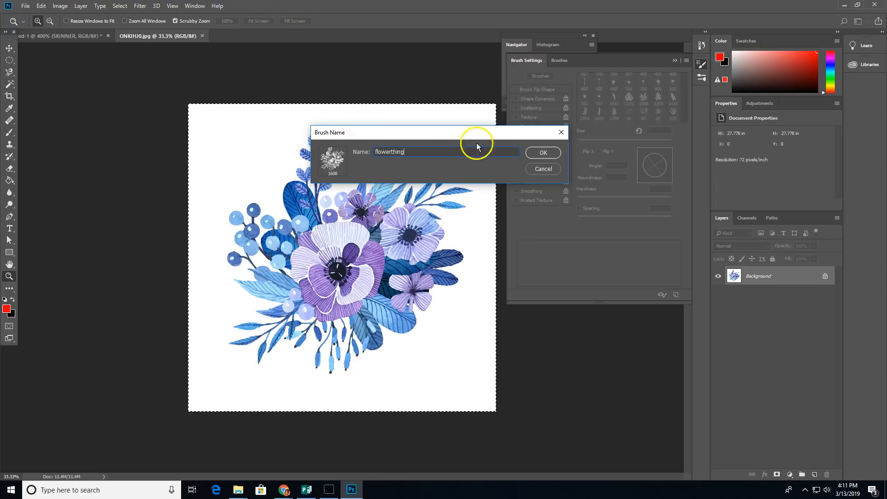
{"action": "left_click", "coordinate": [538, 152]}
Step: On the SKINNER document, shrink the flower brush and stamp a solid red flower left of the S
{"action": "left_click", "coordinate": [85, 36]}
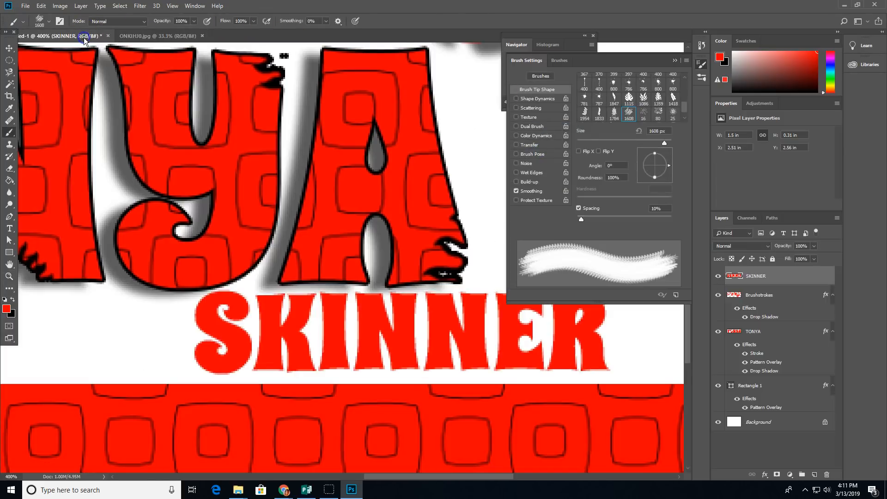
{"action": "left_click", "coordinate": [50, 22]}
{"action": "left_click", "coordinate": [51, 22]}
{"action": "key", "text": "["}
{"action": "key", "text": "["}
{"action": "key", "text": "["}
{"action": "key", "text": "["}
{"action": "key", "text": "["}
{"action": "key", "text": "["}
{"action": "key", "text": "["}
{"action": "key", "text": "["}
{"action": "key", "text": "["}
{"action": "key", "text": "["}
{"action": "key", "text": "["}
{"action": "key", "text": "["}
{"action": "key", "text": "["}
{"action": "key", "text": "["}
{"action": "key", "text": "["}
{"action": "key", "text": "["}
{"action": "key", "text": "["}
{"action": "key", "text": "["}
{"action": "key", "text": "["}
{"action": "key", "text": "["}
{"action": "key", "text": "["}
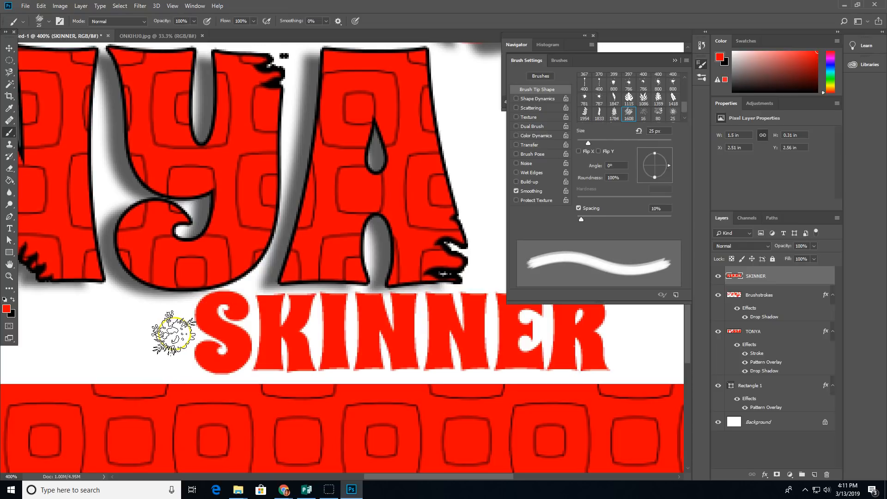
{"action": "left_click", "coordinate": [167, 331]}
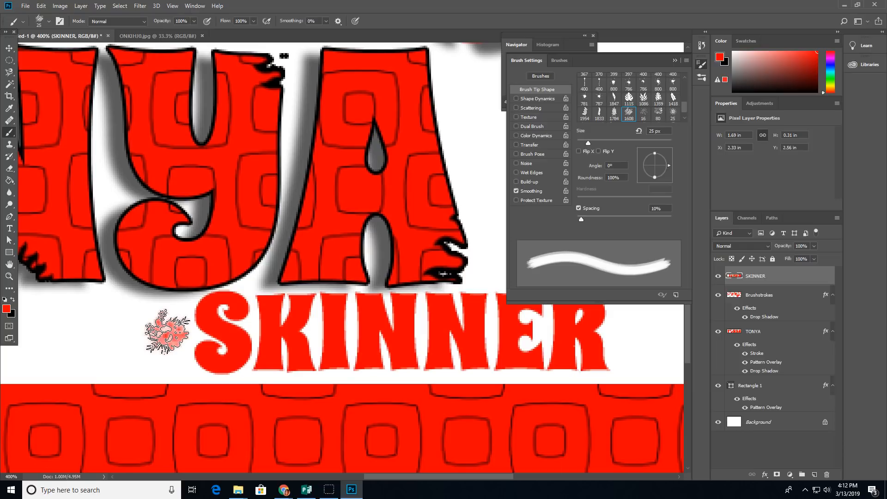
{"action": "left_click", "coordinate": [168, 332]}
{"action": "left_click", "coordinate": [167, 332]}
{"action": "left_click", "coordinate": [167, 332]}
{"action": "left_click", "coordinate": [167, 332]}
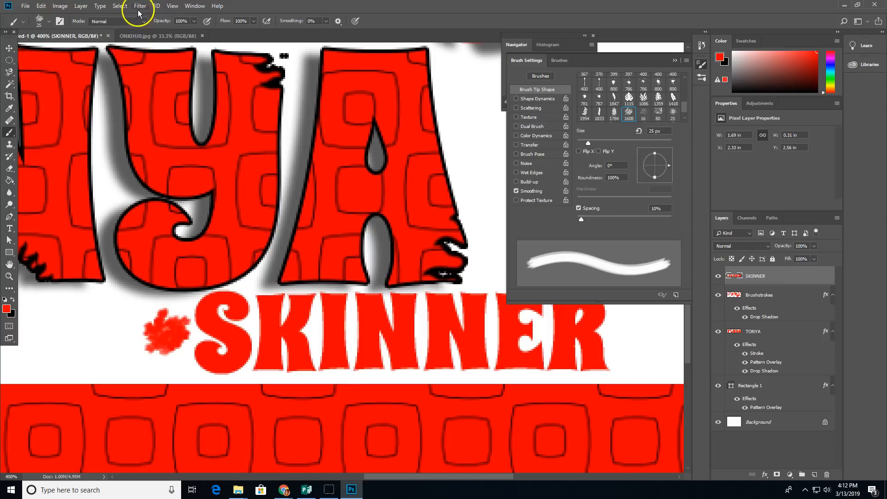
Step: Create a new 200 × 200 px blank document
{"action": "left_click", "coordinate": [25, 6]}
{"action": "left_click", "coordinate": [28, 15]}
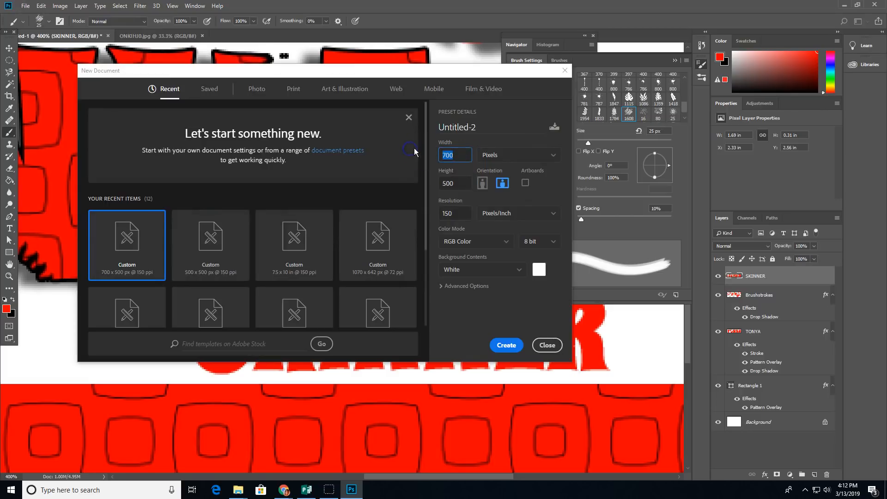
{"action": "double_click", "coordinate": [460, 181]}
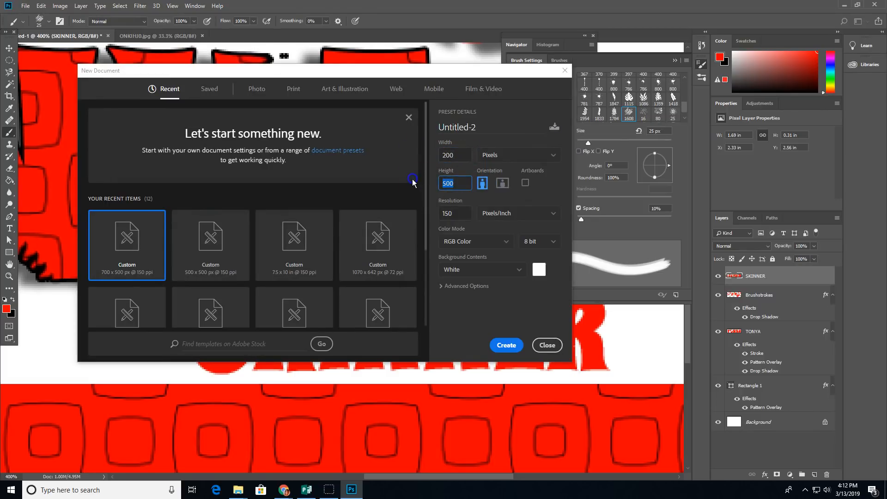
{"action": "type", "text": "200"}
{"action": "left_click", "coordinate": [506, 350]}
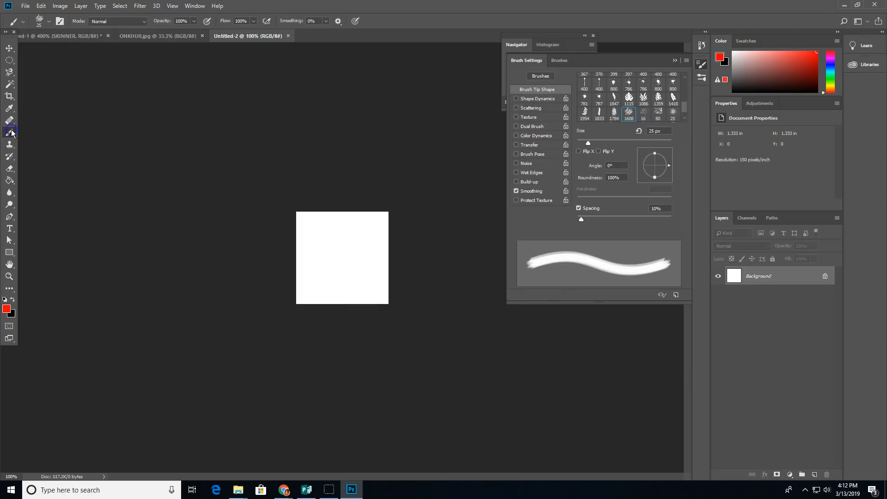
Step: Paint black branching strokes on the canvas and define it as a brush preset named 'b'
{"action": "left_click", "coordinate": [12, 300]}
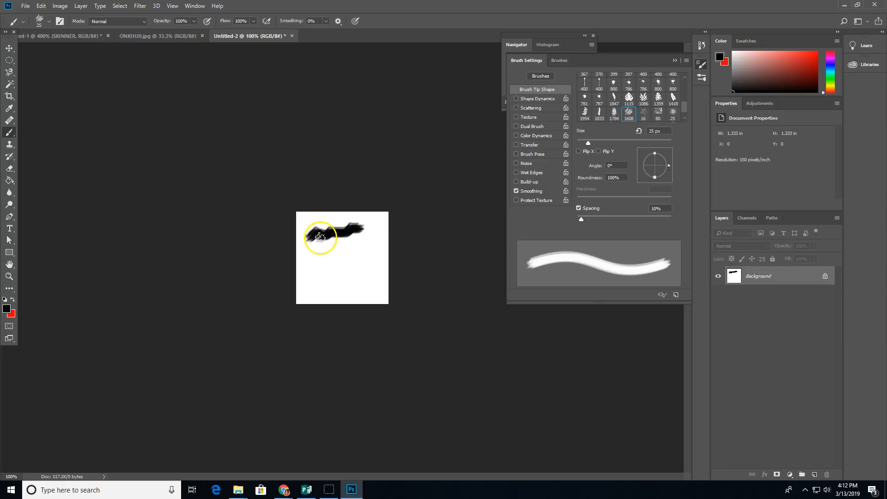
{"action": "mouse_move", "coordinate": [339, 244]}
{"action": "left_mouse_down"}
{"action": "mouse_move", "coordinate": [372, 276]}
{"action": "mouse_move", "coordinate": [360, 239]}
{"action": "left_mouse_up"}
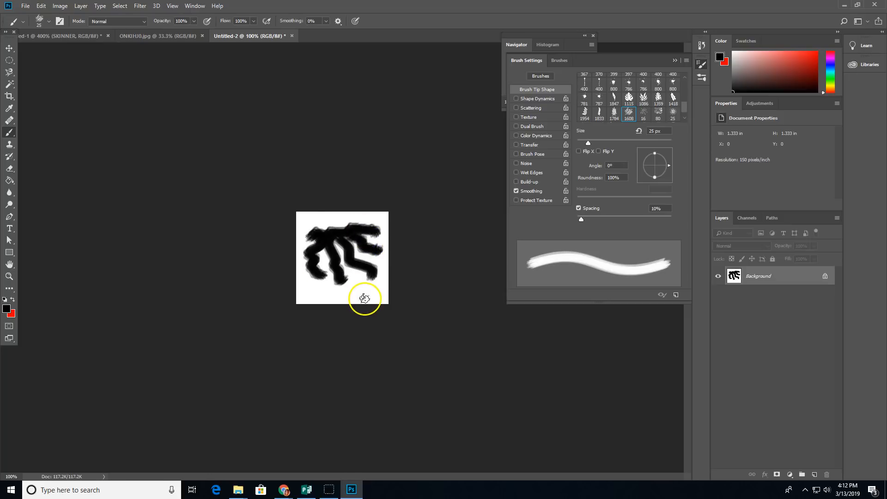
{"action": "left_click", "coordinate": [41, 7]}
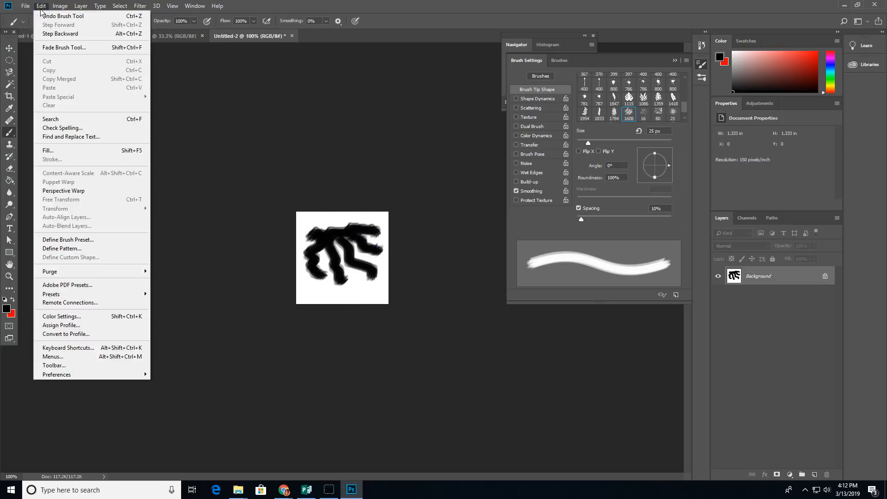
{"action": "left_click", "coordinate": [124, 16]}
{"action": "left_click", "coordinate": [41, 6]}
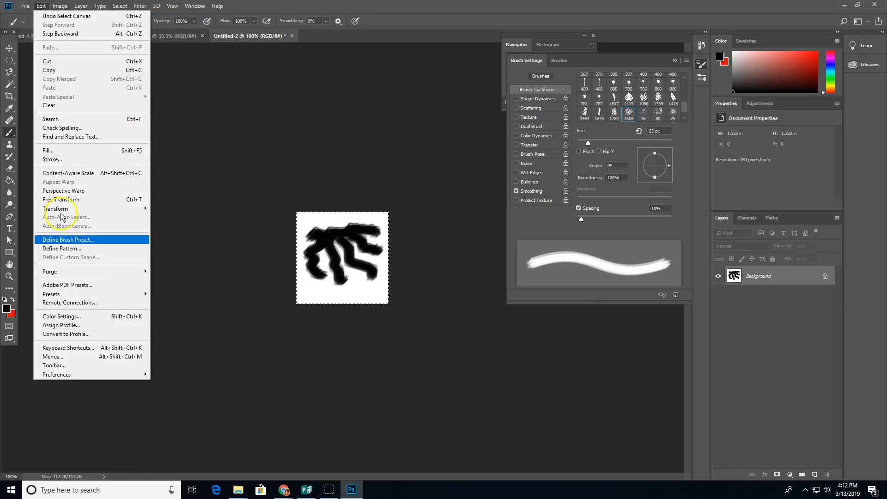
{"action": "left_click", "coordinate": [65, 239]}
{"action": "type", "text": "blob"}
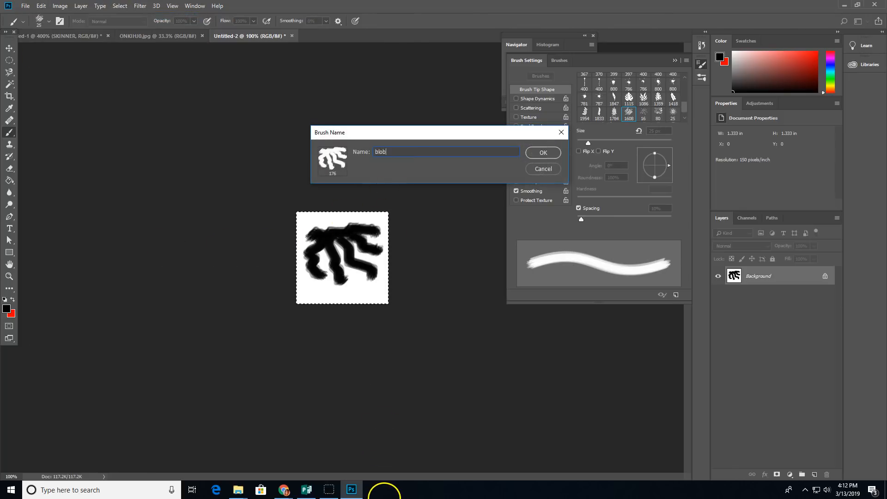
{"action": "key", "text": "Return"}
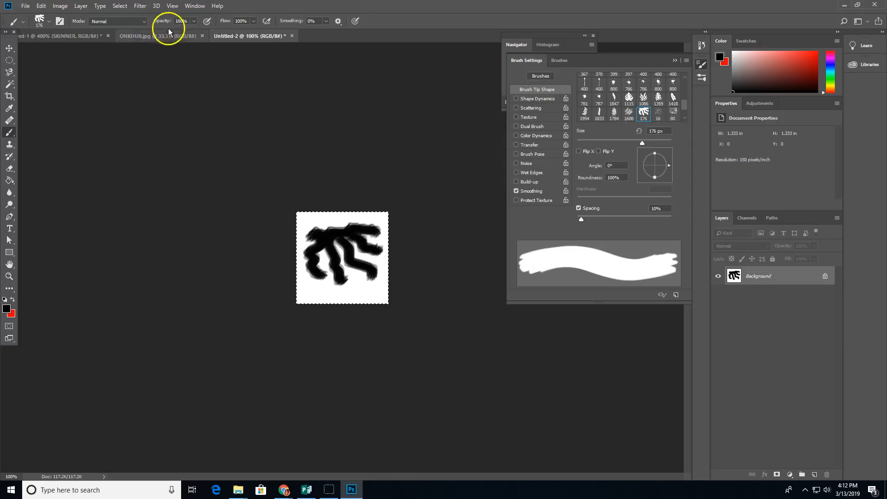
Step: Back on the title card, set a red foreground and shrink the new brush to 25 px
{"action": "left_click", "coordinate": [76, 35]}
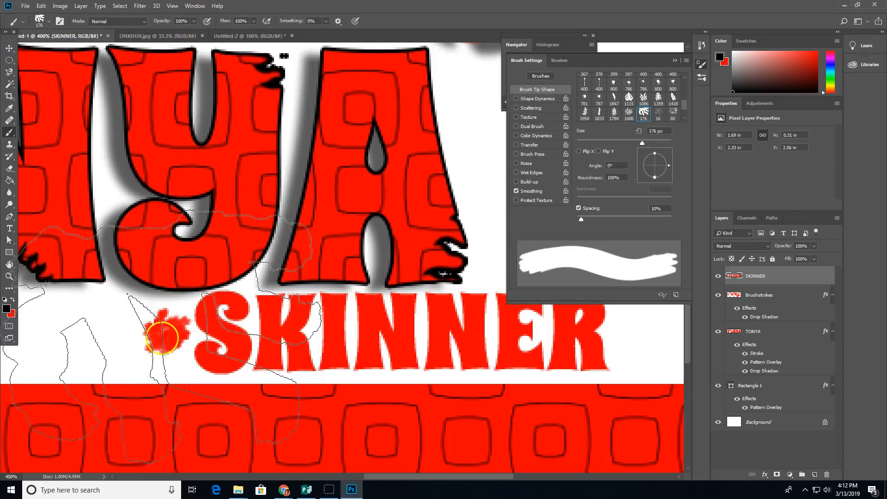
{"action": "key", "text": "bracketleft"}
{"action": "key", "text": "bracketleft"}
{"action": "key", "text": "bracketleft"}
{"action": "key", "text": "bracketleft"}
{"action": "key", "text": "bracketleft"}
{"action": "key", "text": "bracketleft"}
{"action": "key", "text": "bracketleft"}
{"action": "key", "text": "bracketleft"}
{"action": "key", "text": "bracketleft"}
{"action": "key", "text": "bracketleft"}
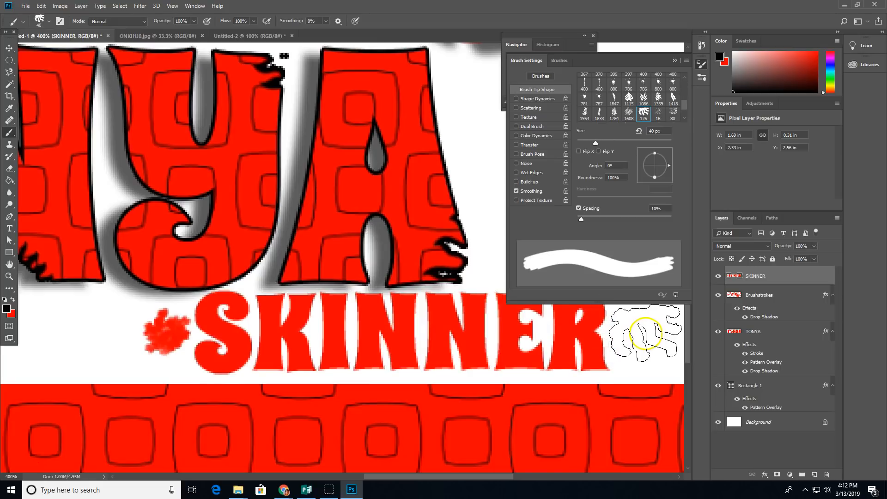
{"action": "left_click", "coordinate": [645, 334]}
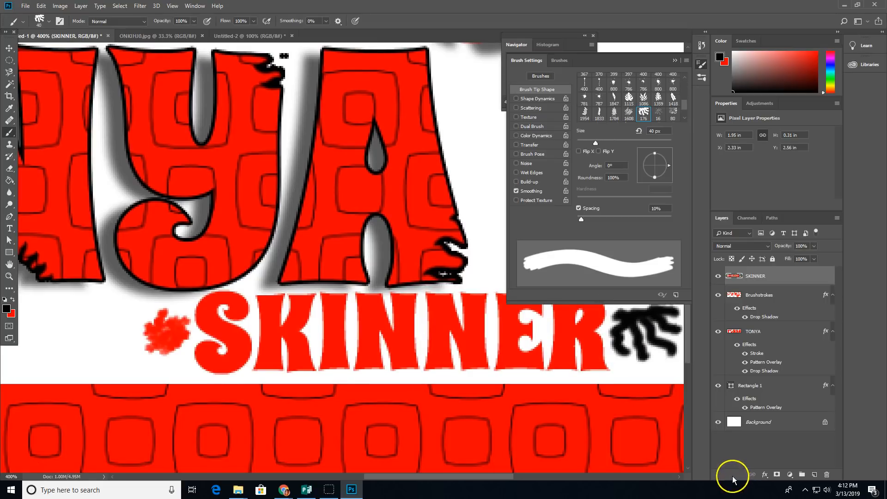
{"action": "key", "text": "ctrl+z"}
{"action": "left_click", "coordinate": [12, 301]}
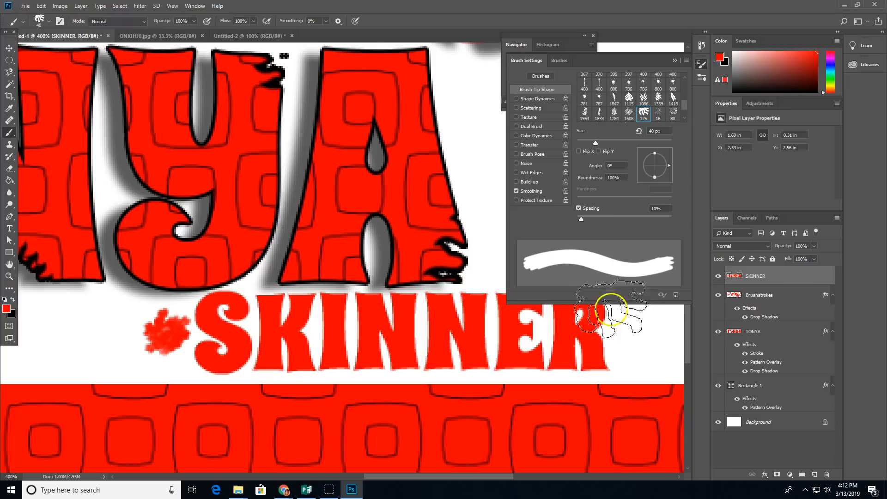
{"action": "key", "text": "bracketleft"}
{"action": "key", "text": "bracketleft"}
{"action": "key", "text": "bracketleft"}
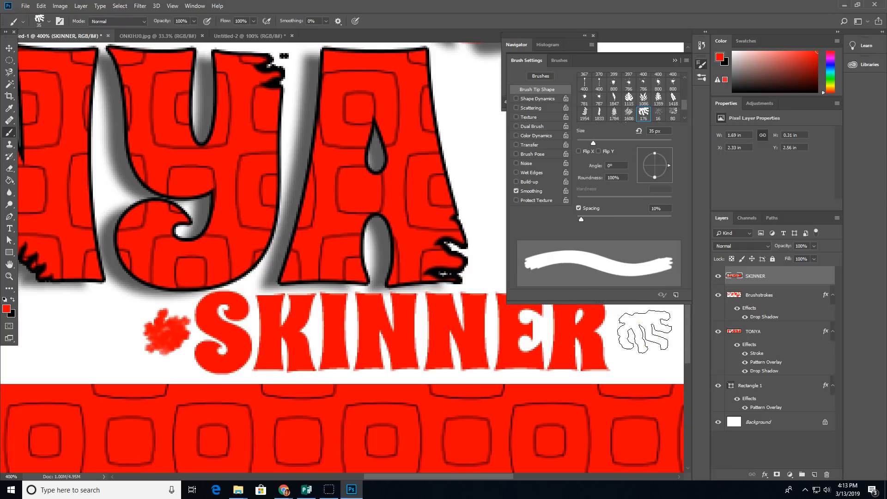
Step: Stamp a red ornament right of SKINNER with the brush tip tilted 52° at 96% roundness
{"action": "left_click", "coordinate": [637, 335]}
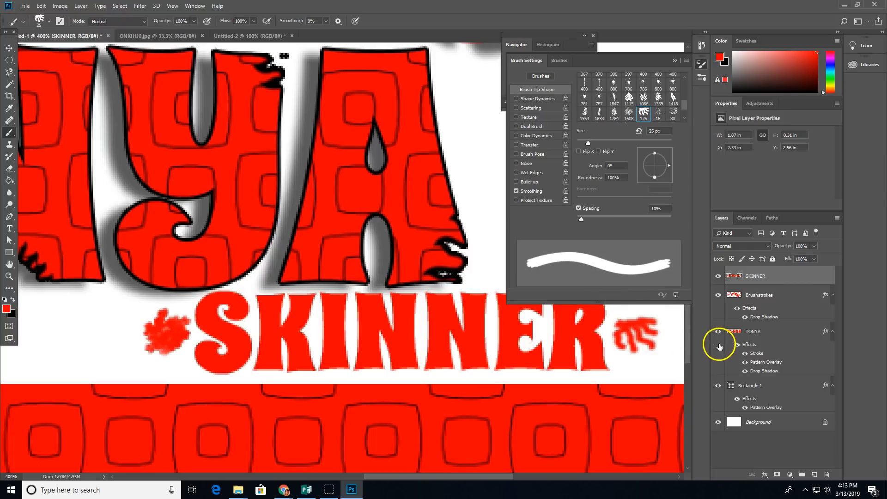
{"action": "key", "text": "ctrl+z"}
{"action": "left_click_drag", "start_coordinate": [653, 156], "coordinate": [664, 159]}
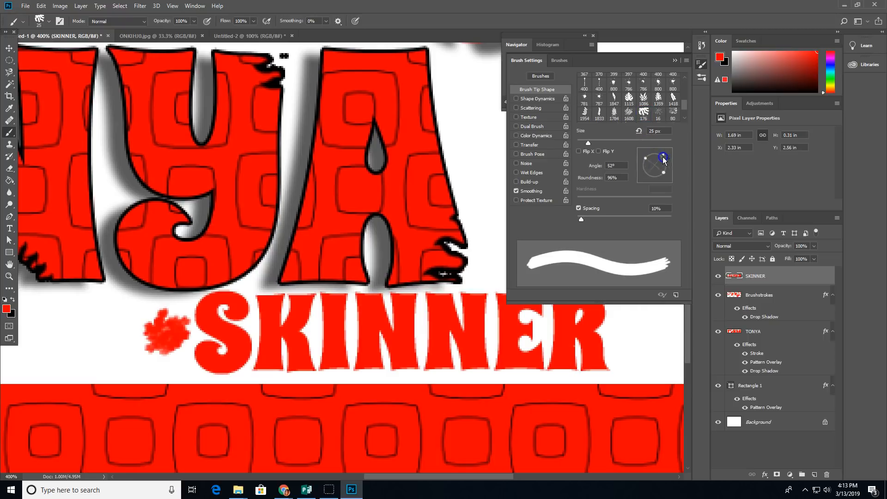
{"action": "left_click", "coordinate": [635, 334]}
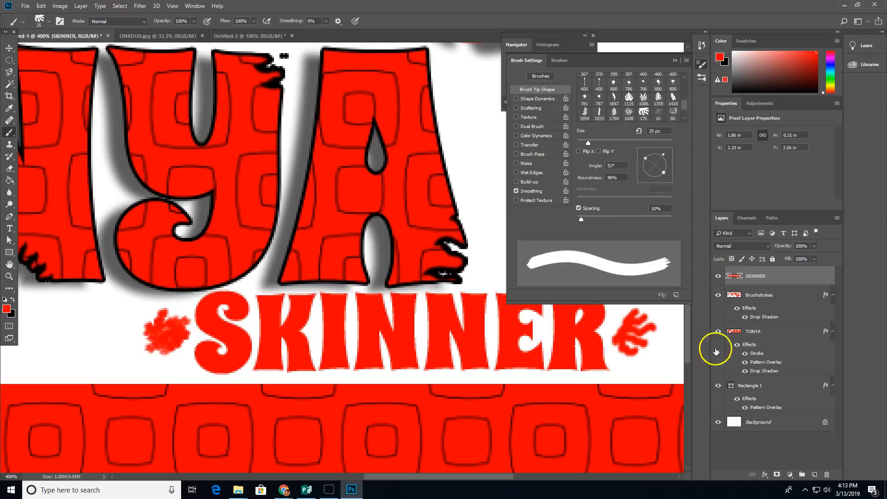
{"action": "left_click", "coordinate": [760, 388]}
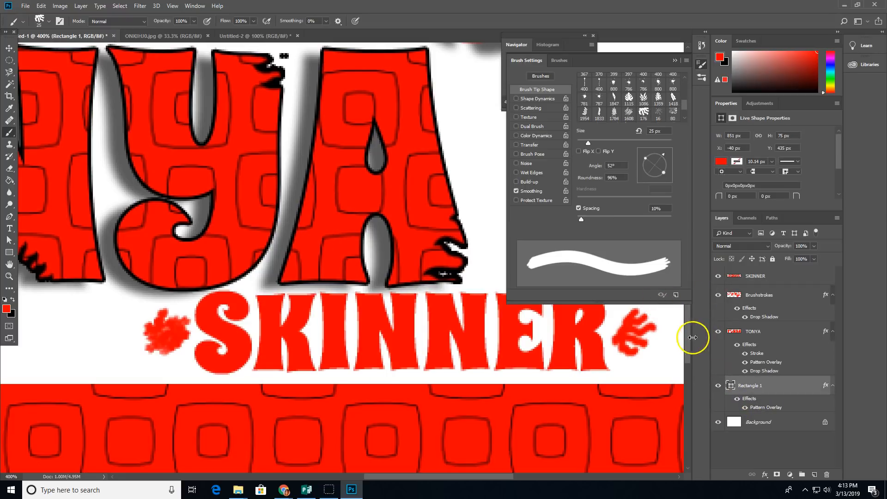
Step: Keep Rectangle 1's Pattern Overlay on Multiply and reduce its scale from 13% to 7%
{"action": "scroll", "coordinate": [689, 348], "scroll_direction": "down", "scroll_amount": 5}
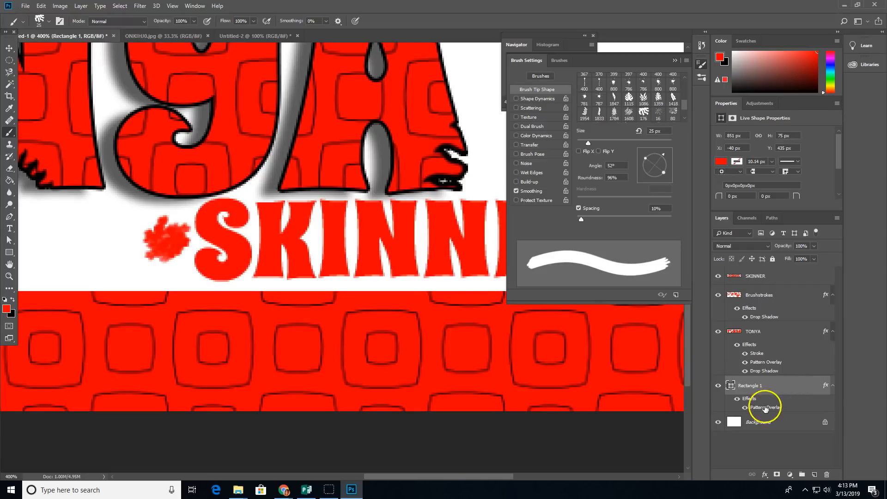
{"action": "double_click", "coordinate": [766, 408]}
{"action": "left_click_drag", "start_coordinate": [625, 180], "coordinate": [659, 143]}
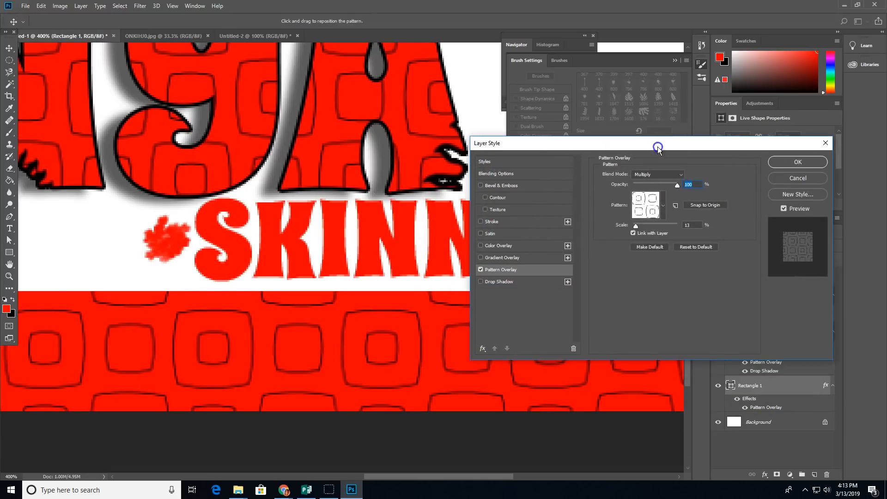
{"action": "left_click", "coordinate": [650, 175]}
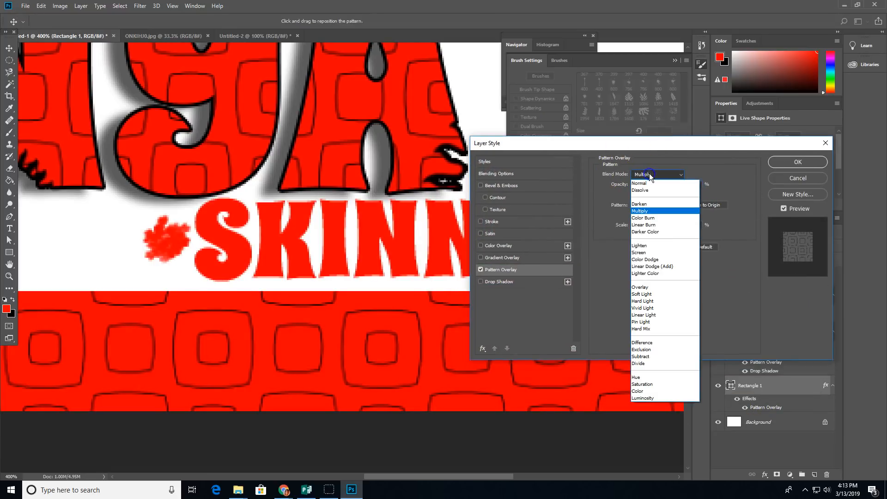
{"action": "left_click", "coordinate": [655, 252]}
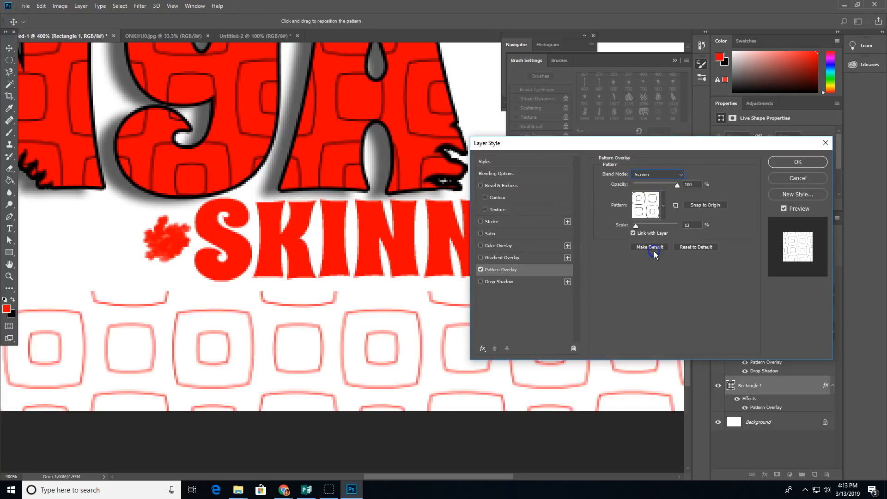
{"action": "left_click", "coordinate": [656, 174]}
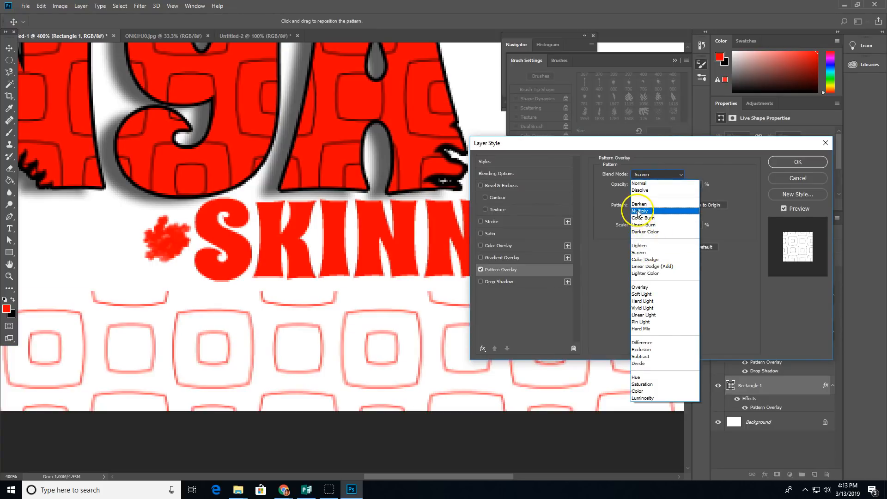
{"action": "left_click", "coordinate": [643, 212]}
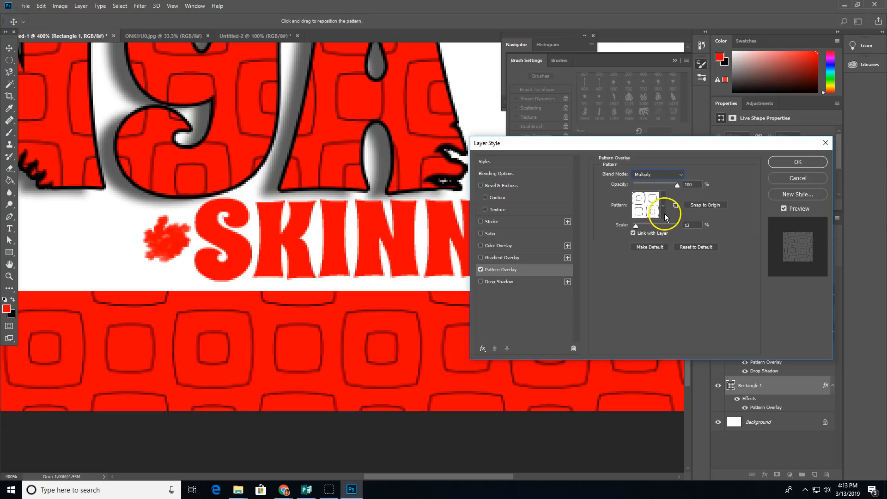
{"action": "left_click", "coordinate": [664, 214]}
{"action": "left_click", "coordinate": [665, 211]}
{"action": "left_click_drag", "start_coordinate": [640, 233], "coordinate": [635, 228]}
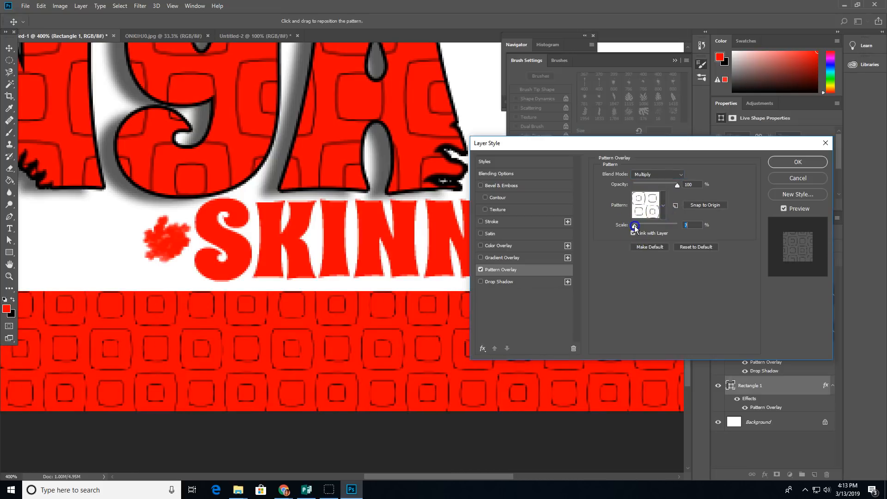
{"action": "left_click", "coordinate": [779, 163]}
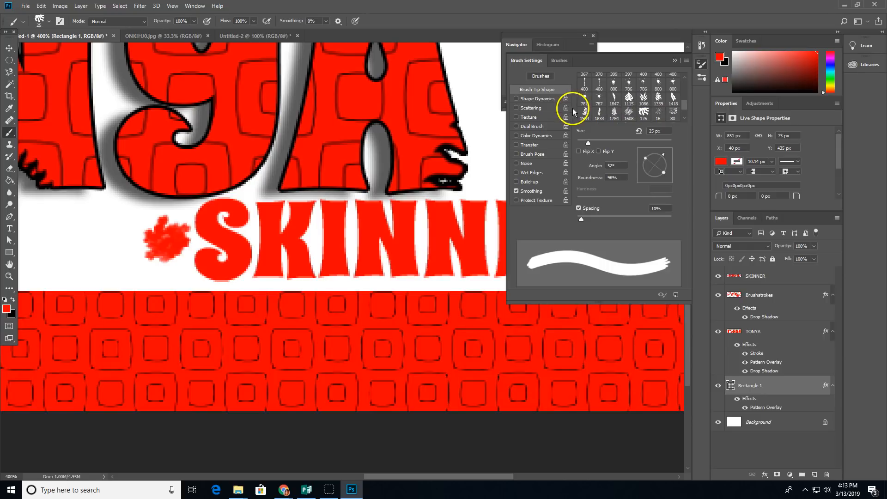
{"action": "key", "text": "ctrl+minus"}
{"action": "key", "text": "ctrl+minus"}
{"action": "key", "text": "ctrl+minus"}
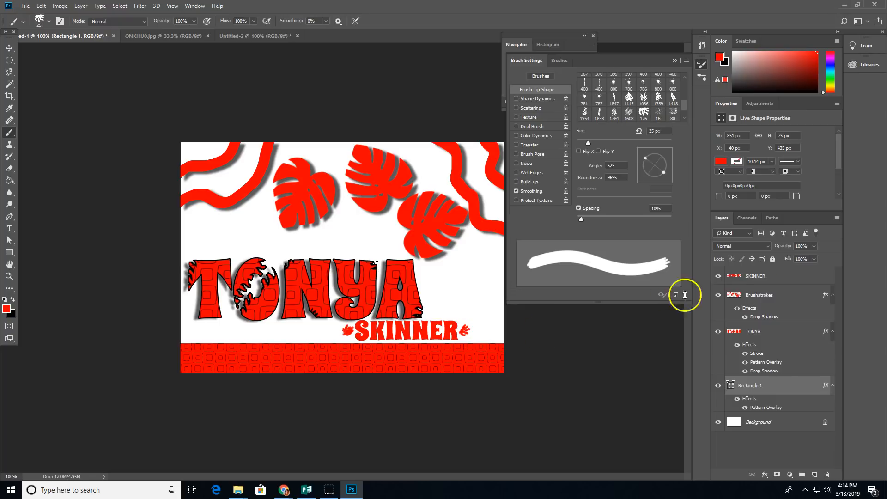
{"action": "left_click", "coordinate": [757, 277]}
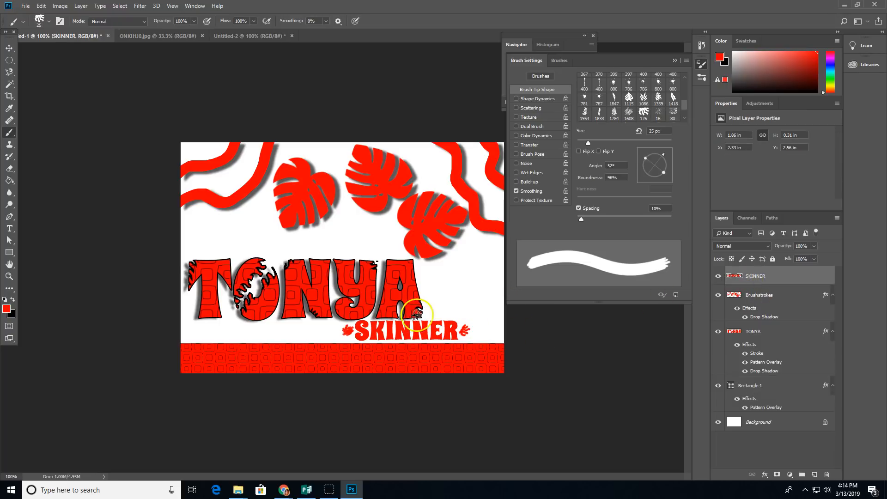